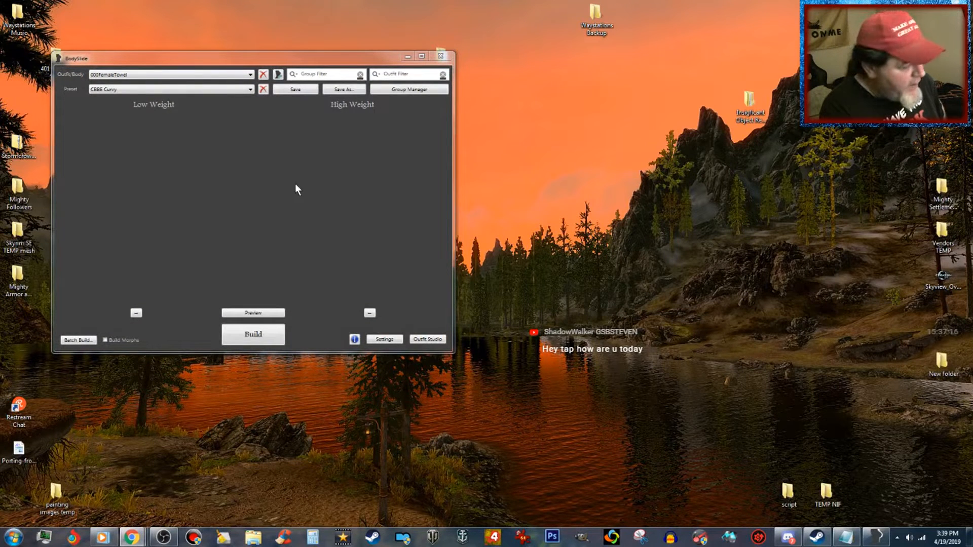
- Open Outfit Studio from BodySlide, then browse in Windows Explorer to the Skyrim SE Resources\meshes\furniture folder on drive G
left_click(428, 338)
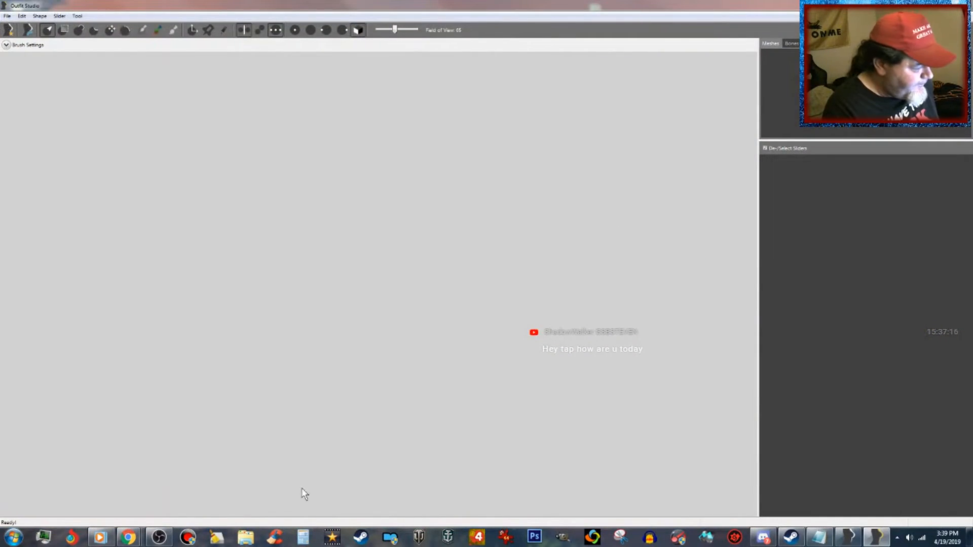
left_click(246, 538)
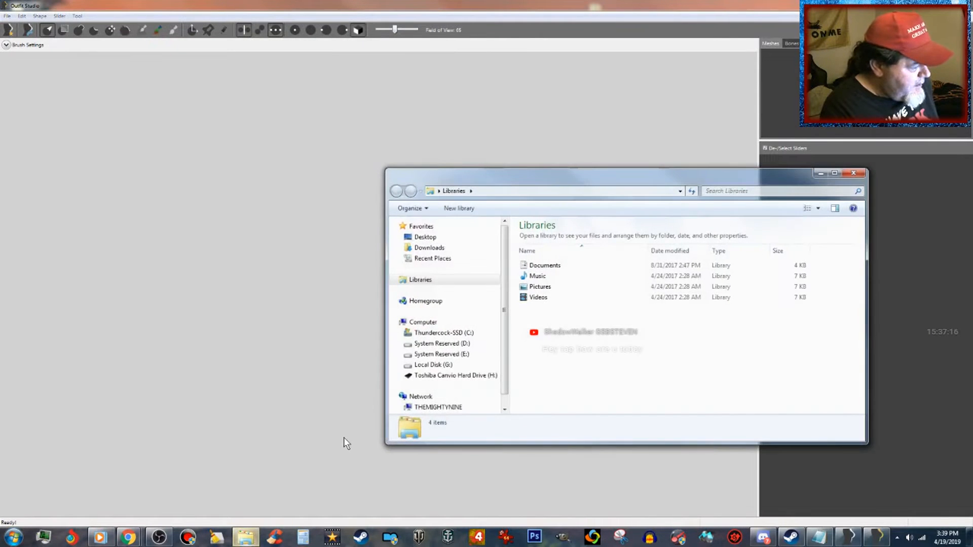
left_click(446, 365)
left_click(595, 364)
scroll(595, 364, "down", 2)
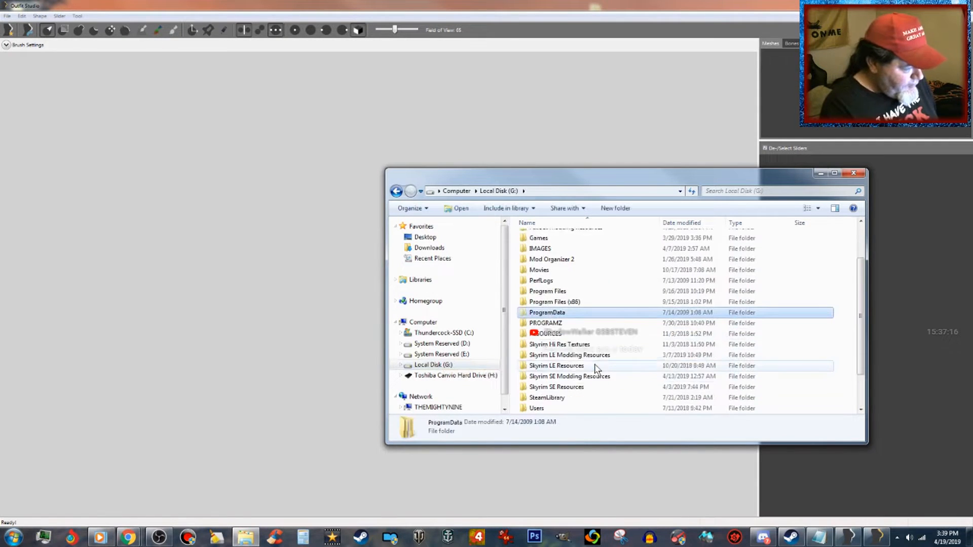
scroll(596, 369, "down", 1)
double_click(587, 379)
double_click(554, 249)
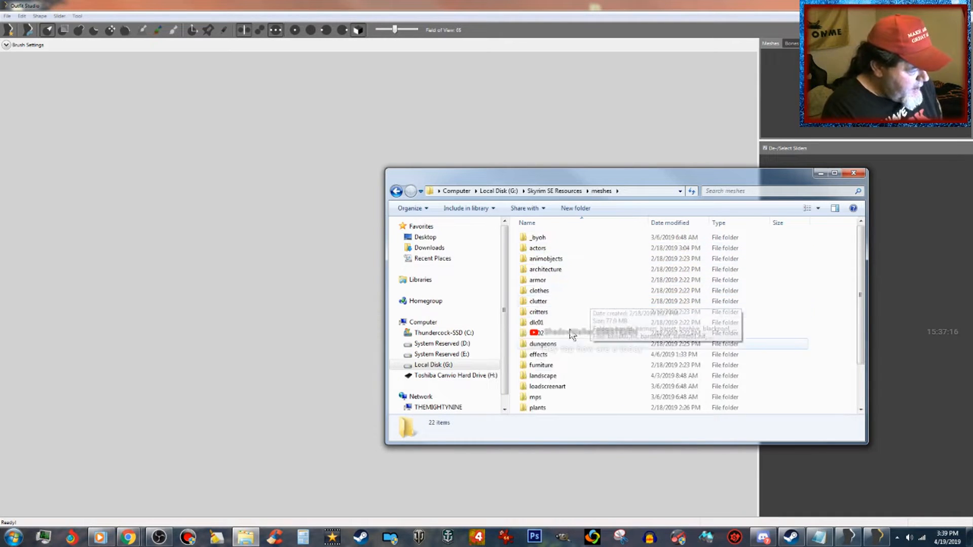
double_click(558, 366)
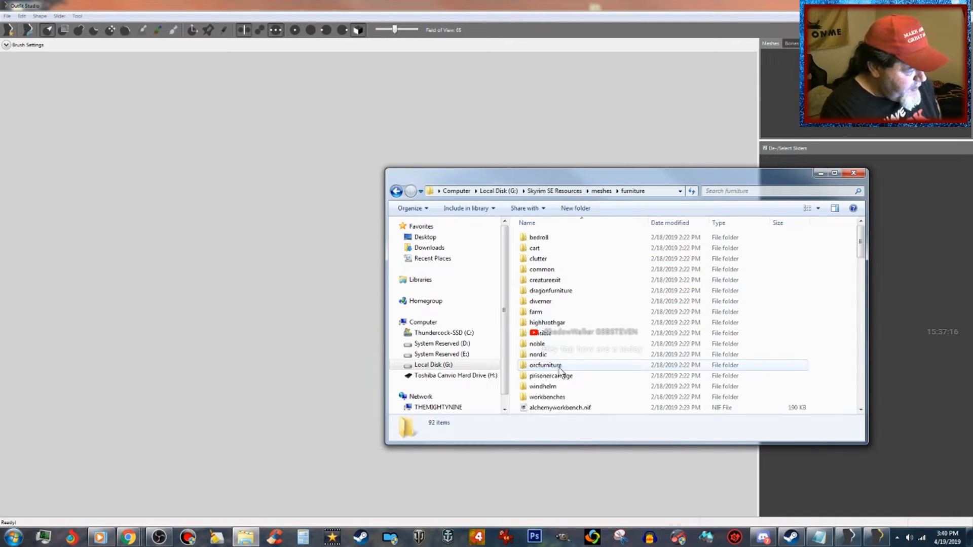
- Check the common furniture folder, then return to furniture and open the noble folder
double_click(583, 273)
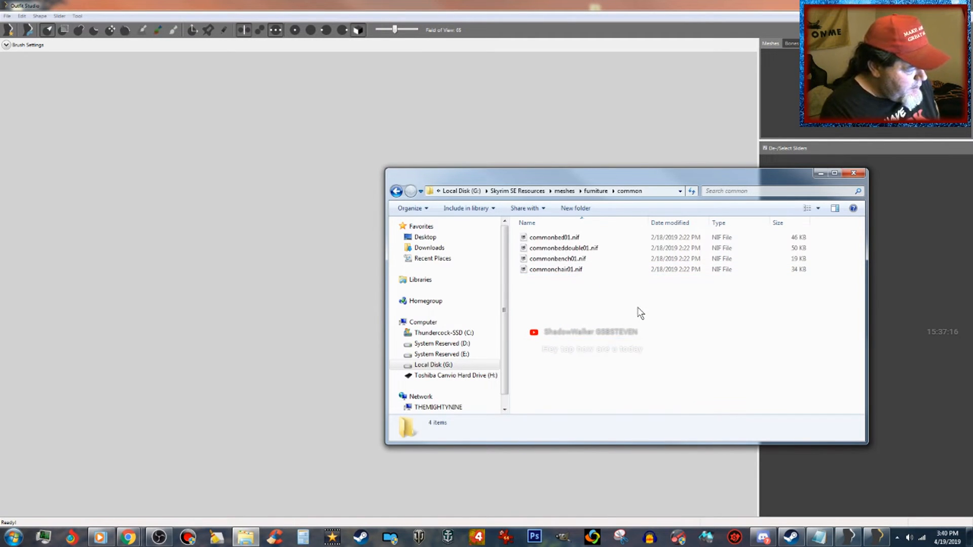
left_click(593, 192)
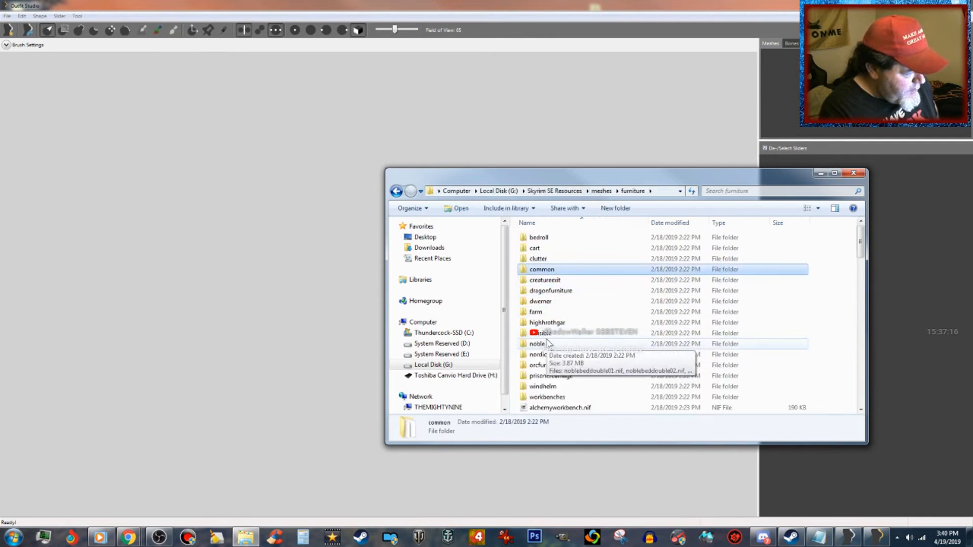
double_click(567, 345)
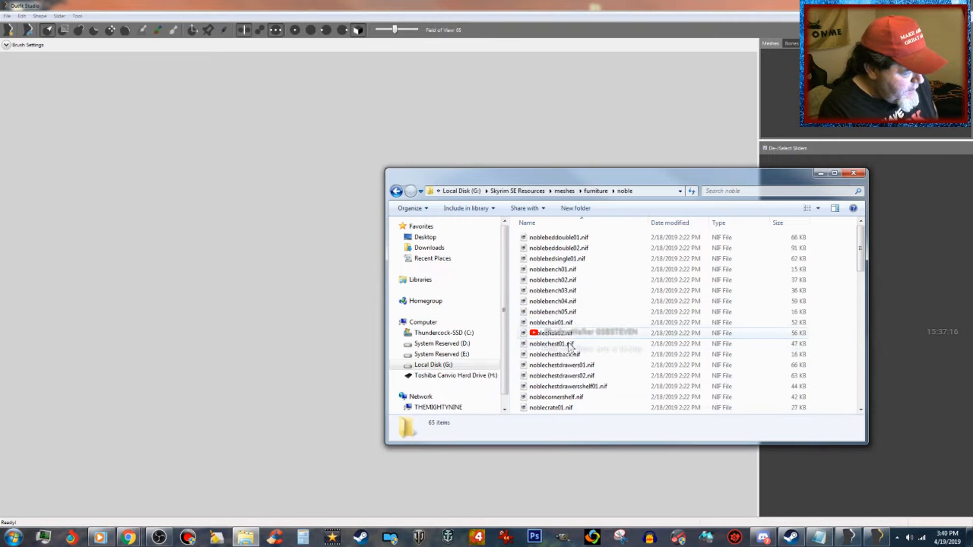
- Look through the NIF files in the noble furniture folder for a suitable table mesh
left_click(580, 325)
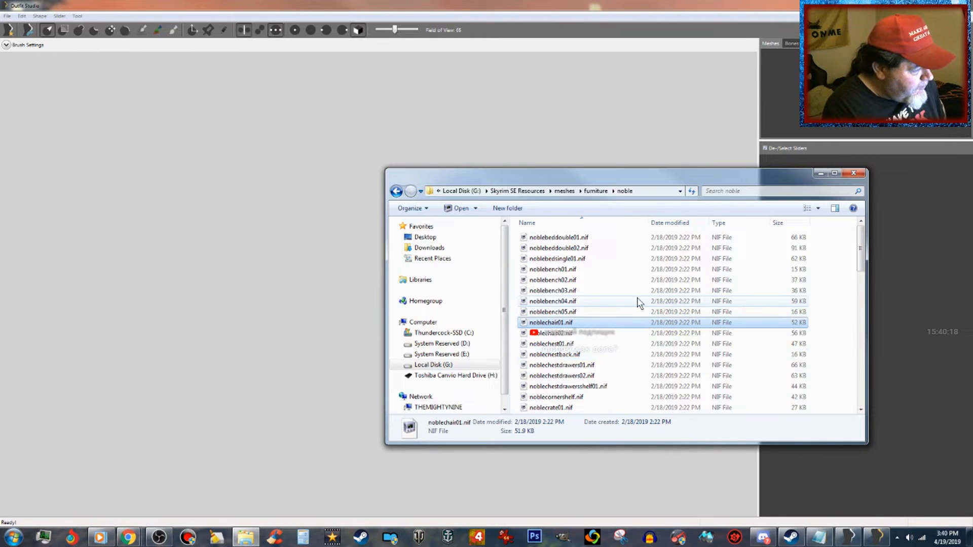
scroll(639, 307, "down", 3)
scroll(641, 314, "down", 1)
scroll(643, 315, "down", 1)
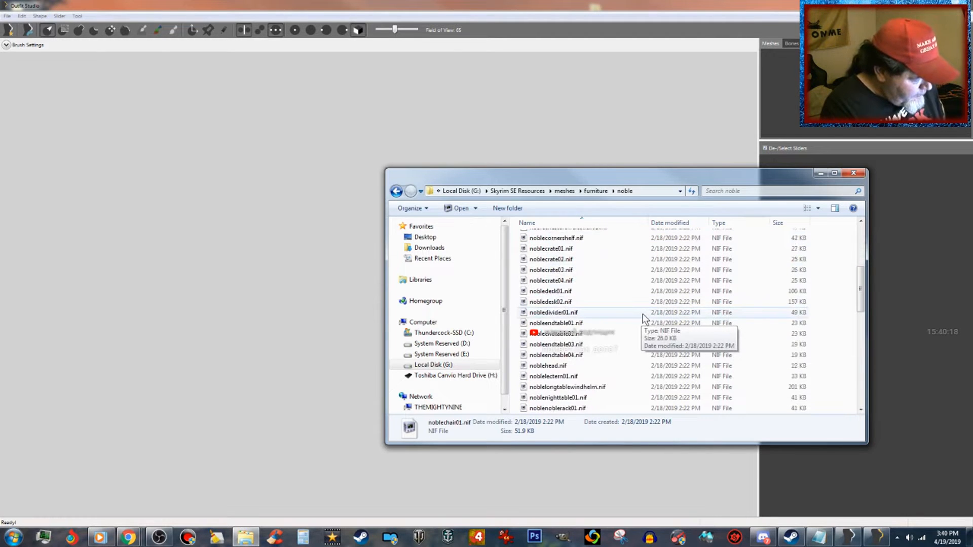
scroll(662, 324, "down", 2)
scroll(663, 324, "down", 5)
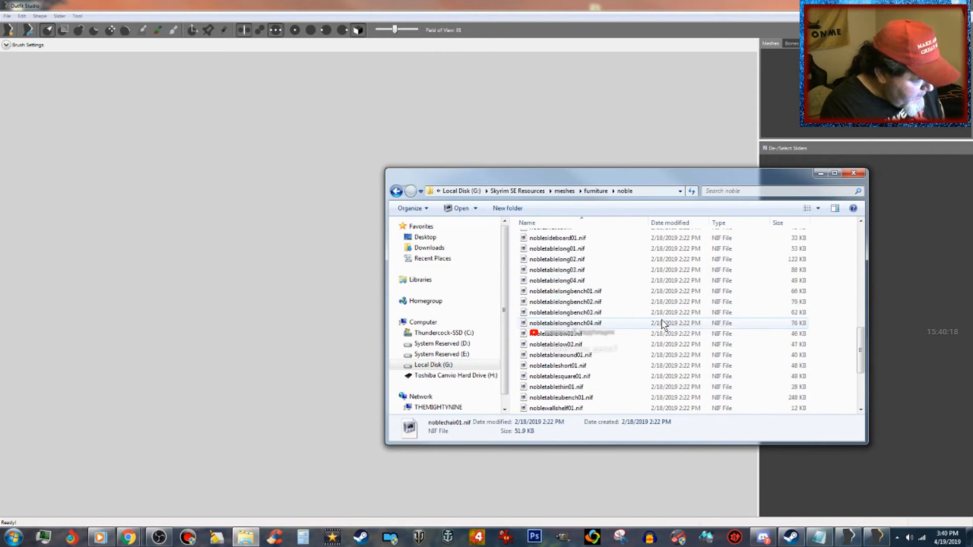
scroll(659, 334, "down", 1)
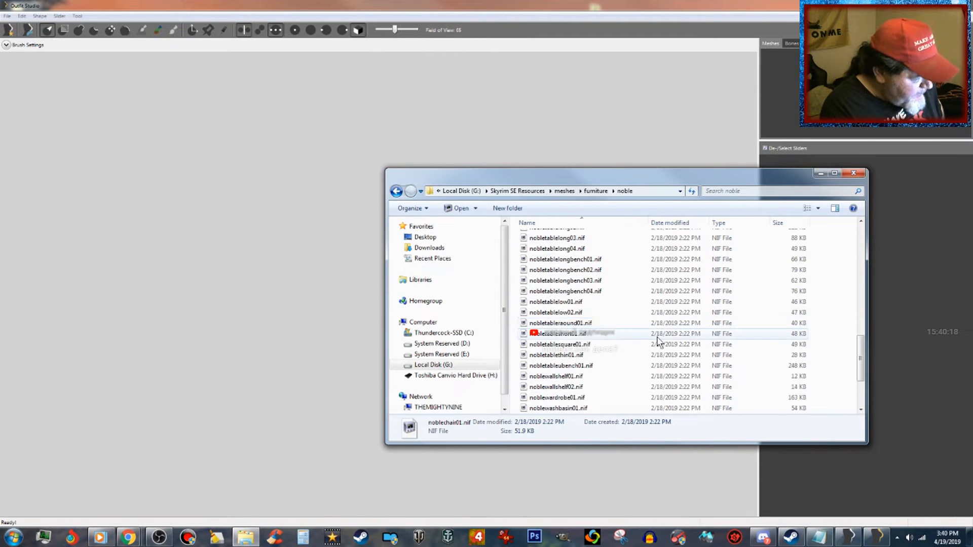
scroll(653, 346, "down", 1)
scroll(652, 346, "down", 1)
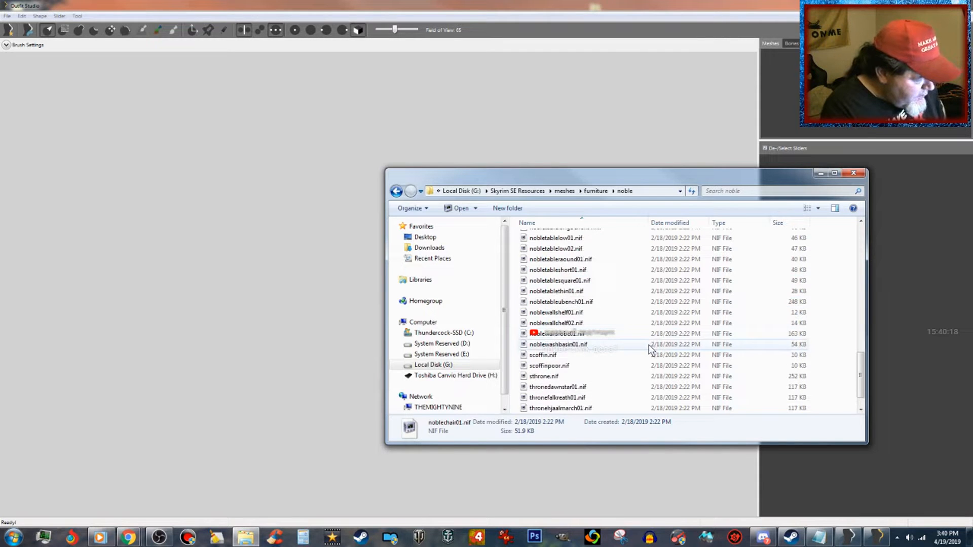
scroll(652, 346, "up", 7)
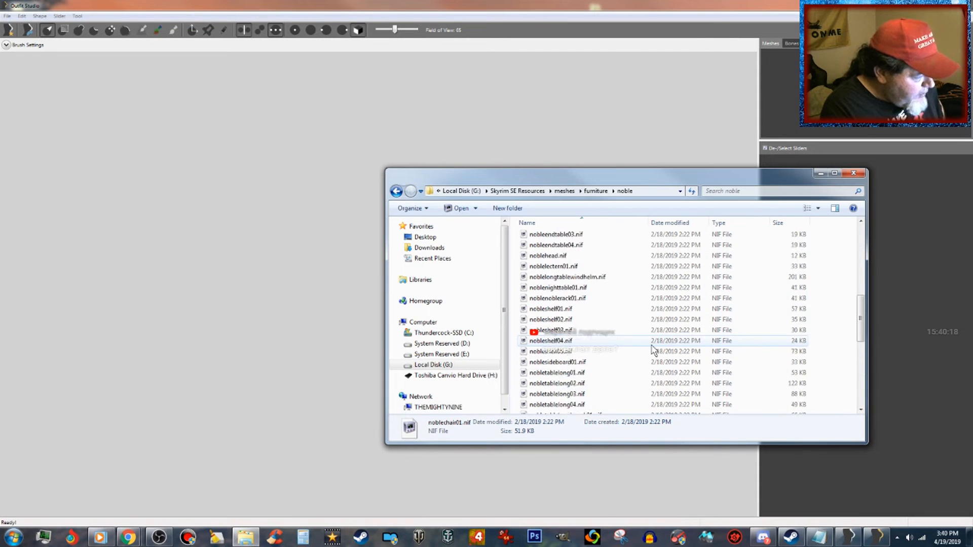
scroll(622, 298, "up", 1)
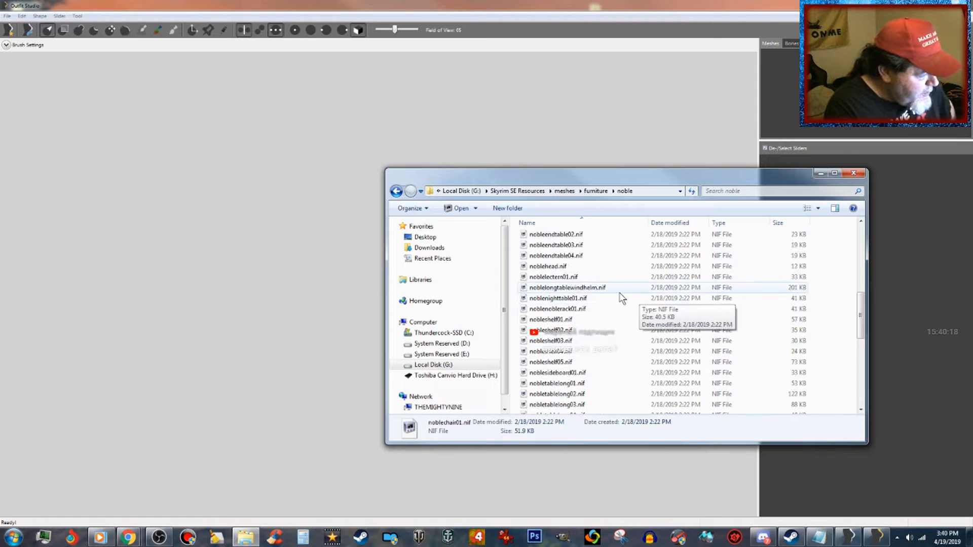
scroll(631, 298, "up", 1)
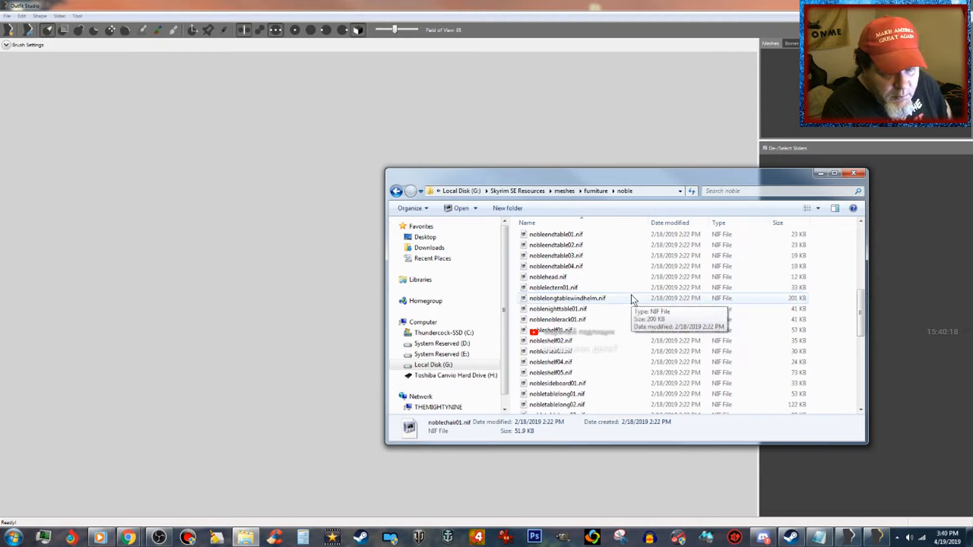
scroll(608, 297, "up", 6)
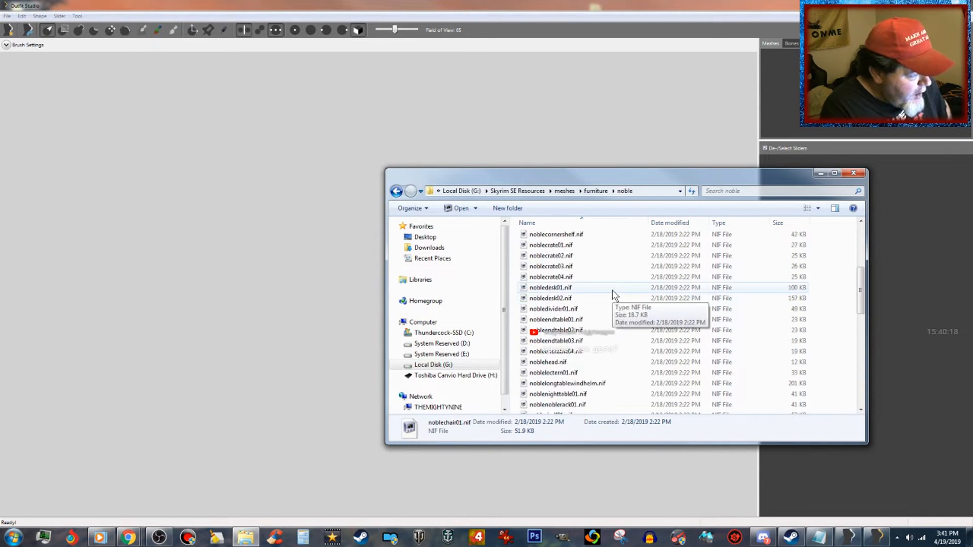
scroll(613, 290, "up", 1)
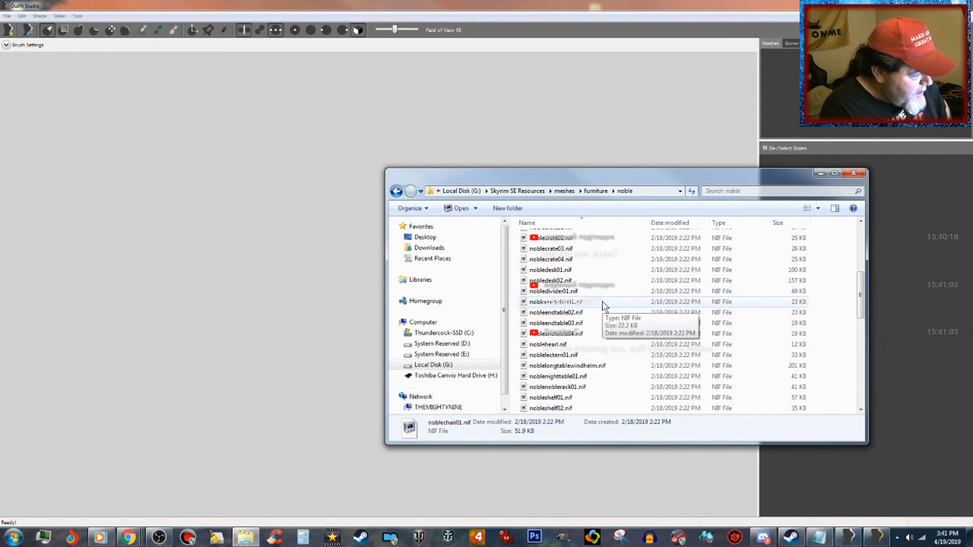
- Preview nobleendtable04.nif in NifSkope, examine the table's top and legs, and close the preview
left_click(596, 333)
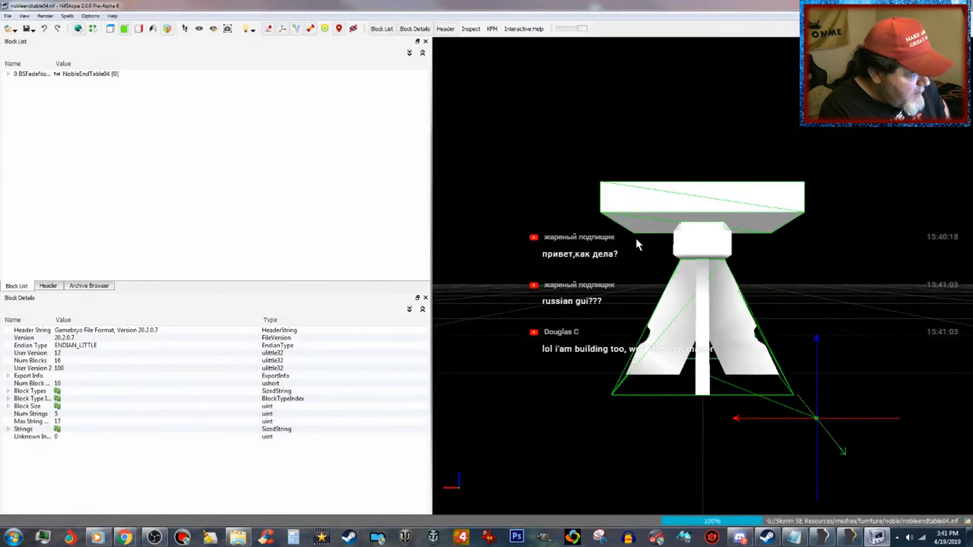
left_click_drag(636, 238, 631, 260)
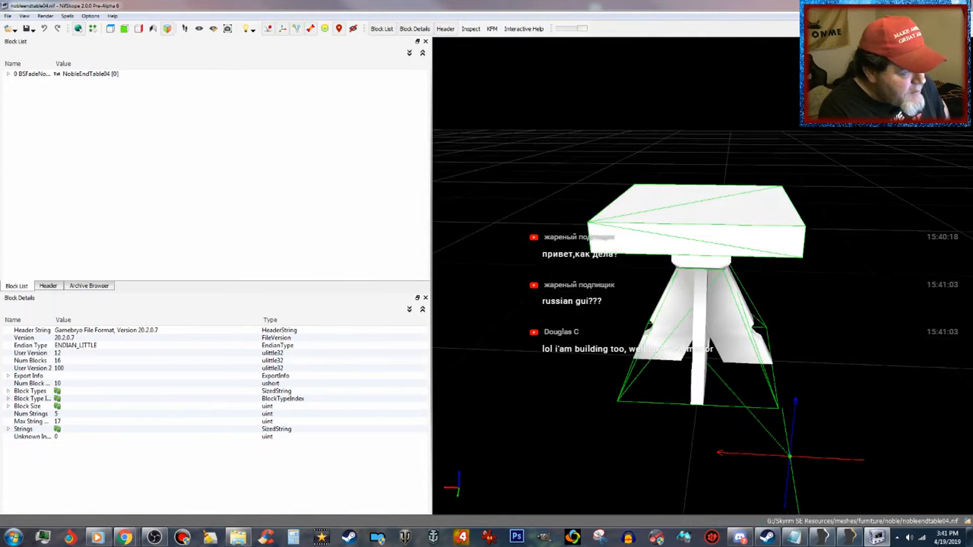
left_click(961, 5)
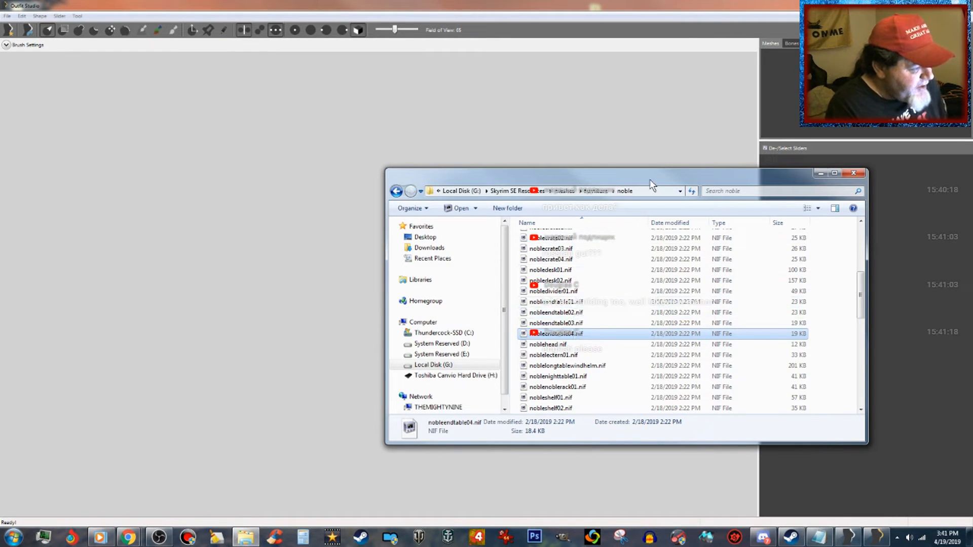
- Return to the Skyrim SE Resources folder, reopen meshes\furniture\noble, and select nobleendtable04.nif
left_click_drag(662, 181, 727, 191)
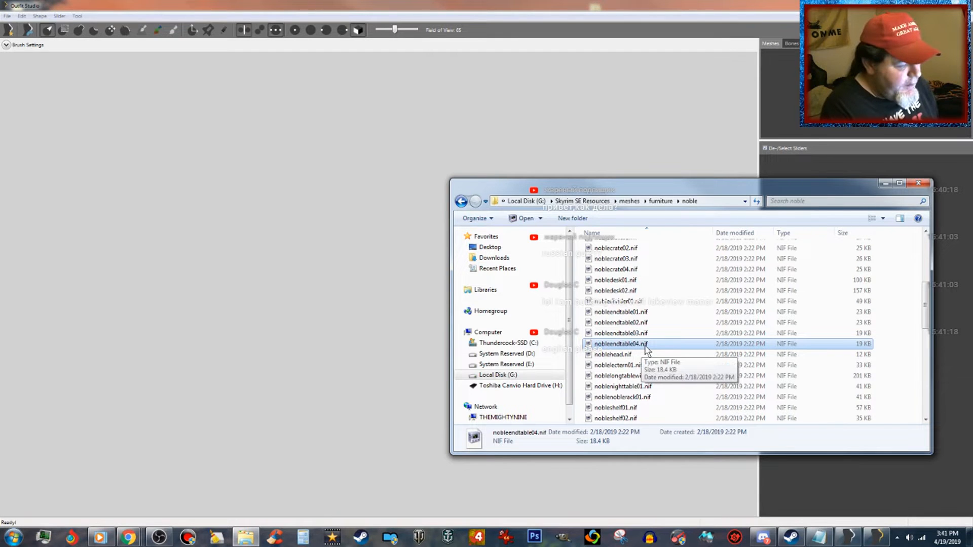
mouse_move(645, 349)
left_mouse_down()
mouse_move(436, 359)
mouse_move(333, 334)
mouse_move(634, 325)
mouse_move(649, 352)
left_mouse_up()
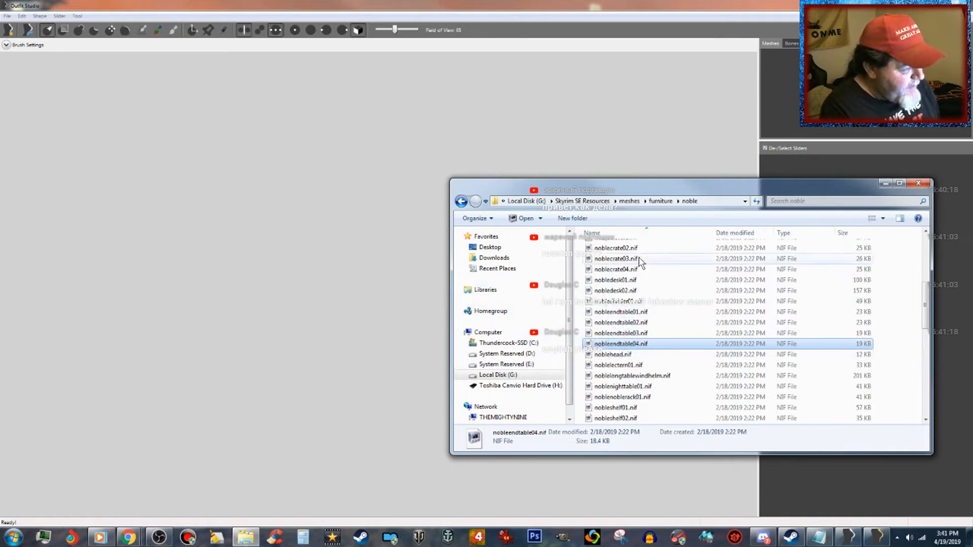
left_click(594, 205)
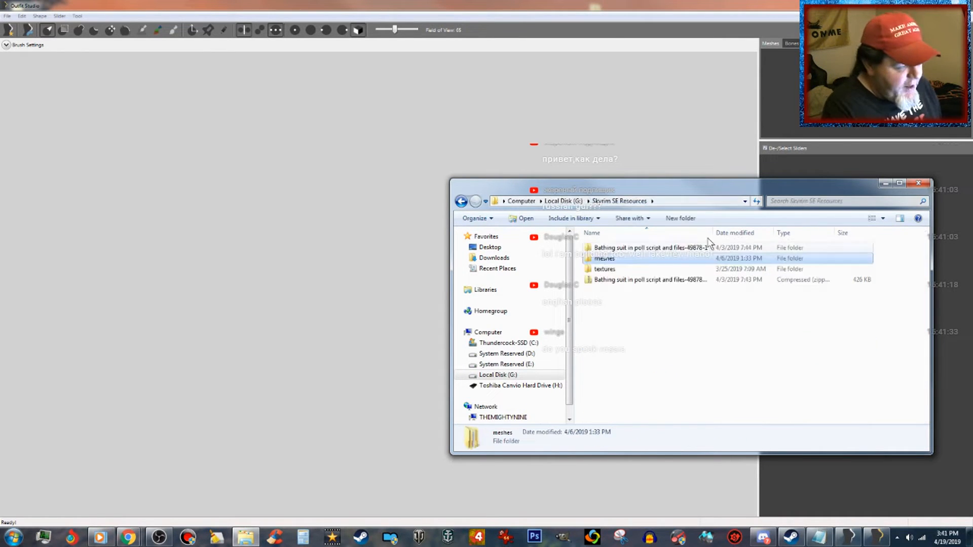
double_click(609, 259)
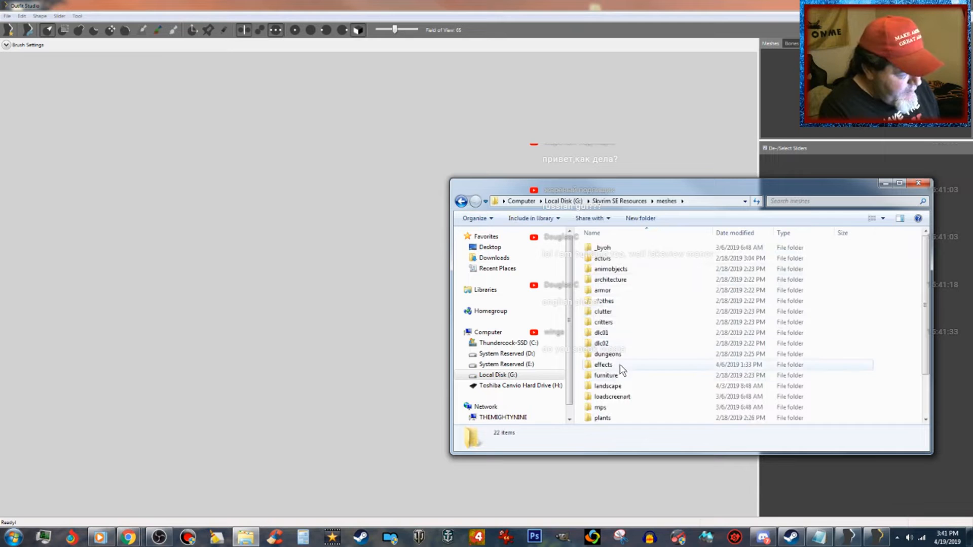
double_click(622, 377)
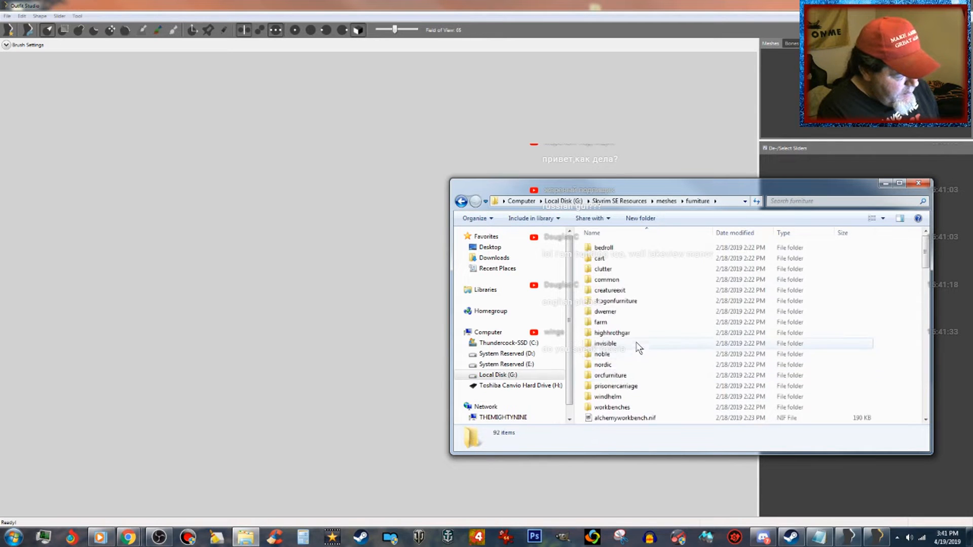
double_click(621, 354)
scroll(652, 342, "down", 4)
scroll(653, 353, "down", 1)
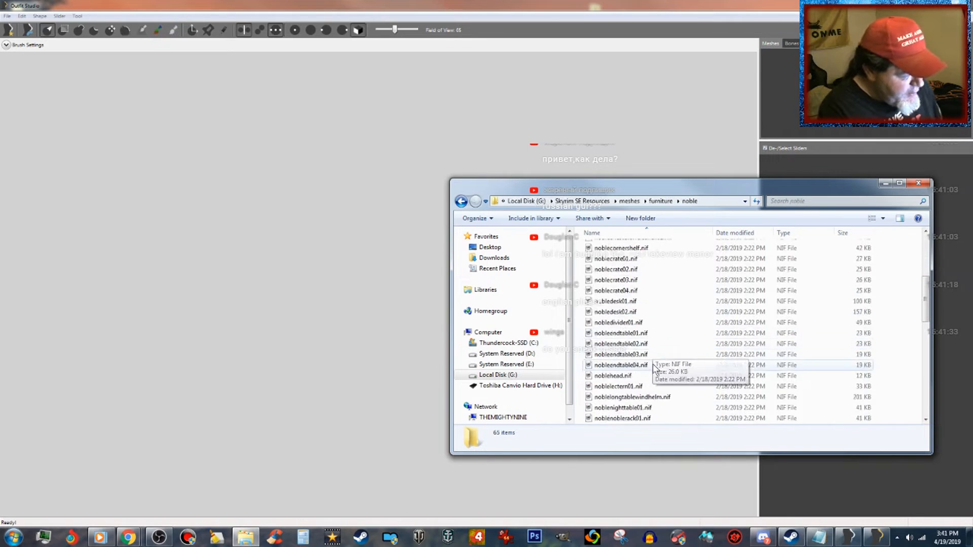
left_click(658, 366)
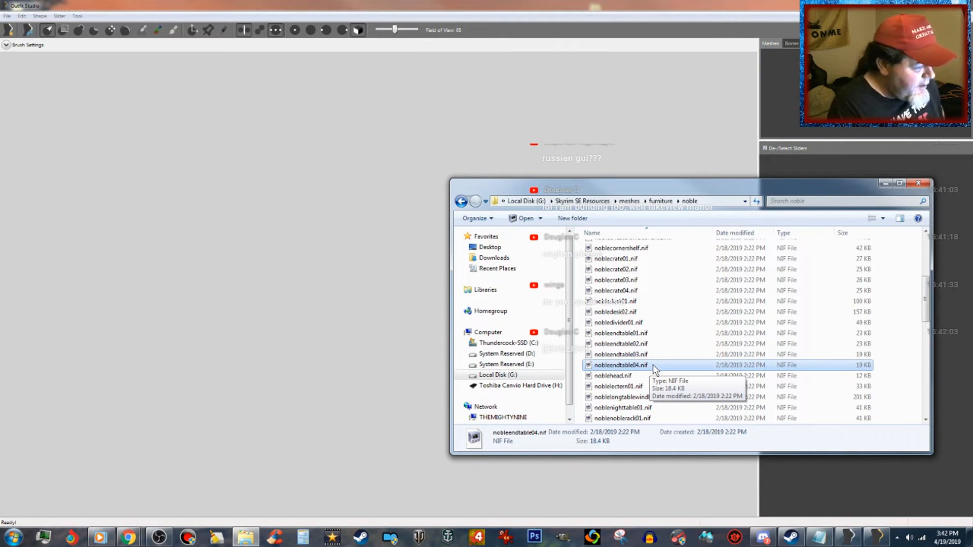
- Switch to Windows Media Player, play the first track of the CK Live Stream playlist, and minimize the player
left_click(102, 539)
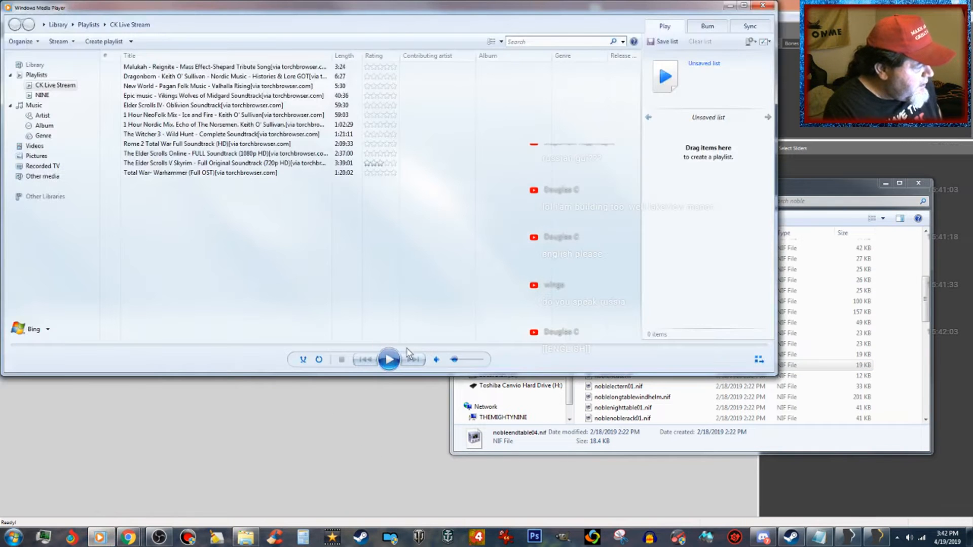
double_click(301, 67)
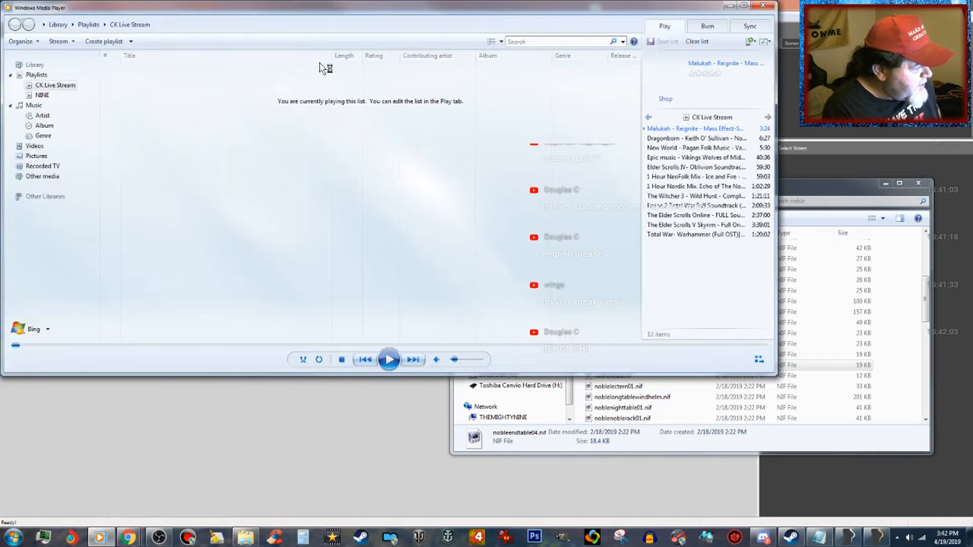
left_click(730, 6)
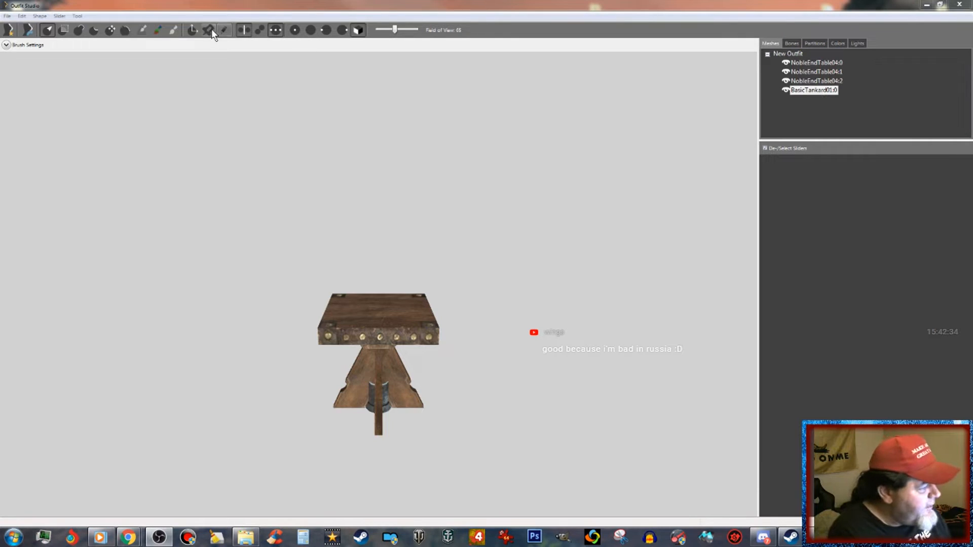
- Select the BasicTankard01:0 mesh and raise it with the transform gizmo until its base sits on the tabletop
left_click(823, 71)
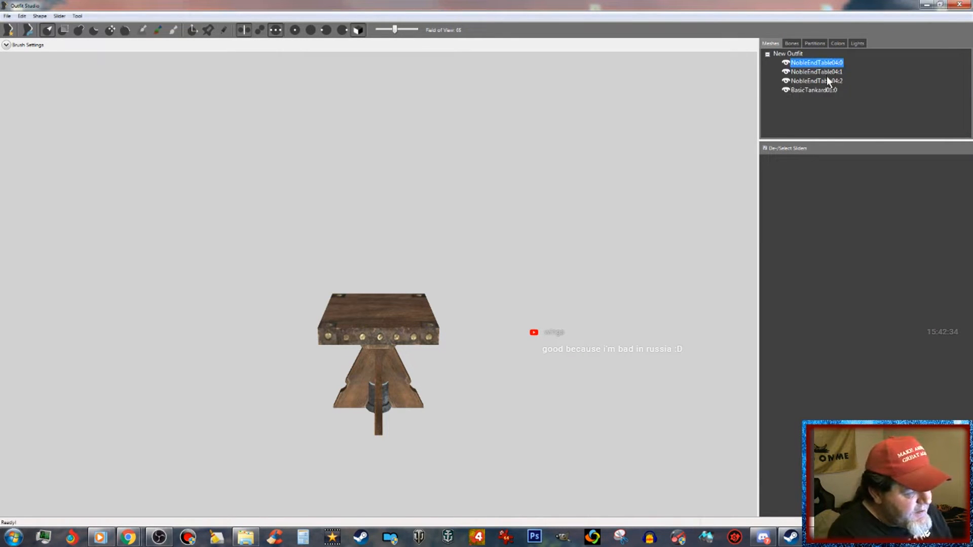
left_click(825, 82)
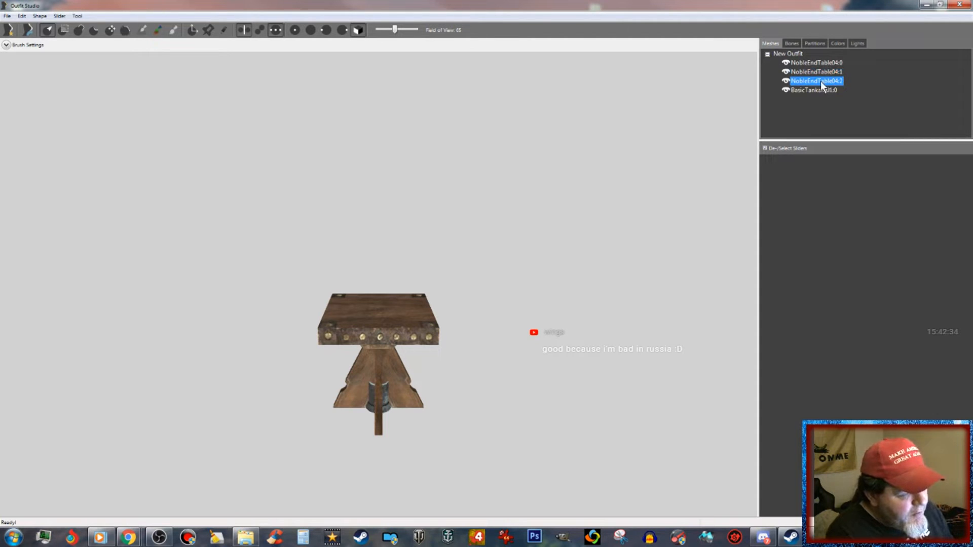
left_click(808, 89)
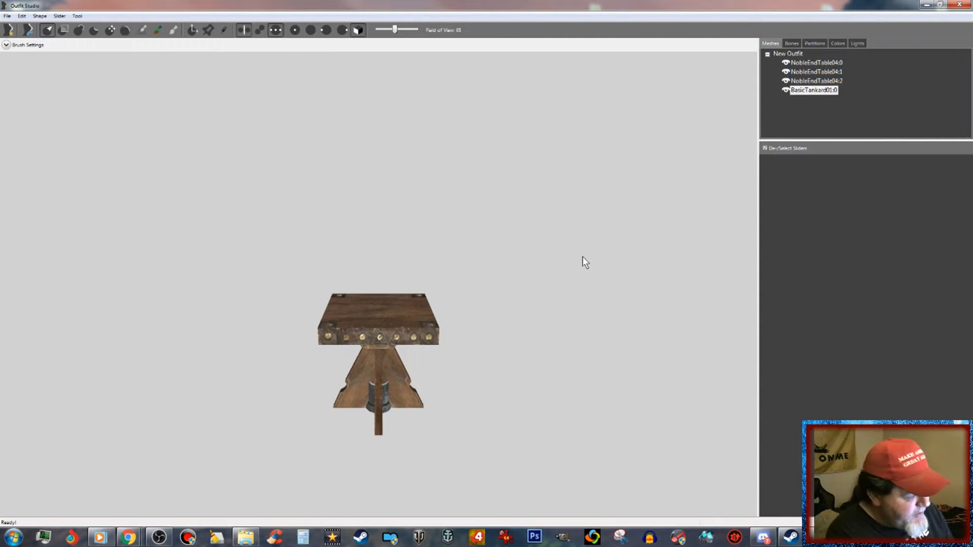
left_click(193, 29)
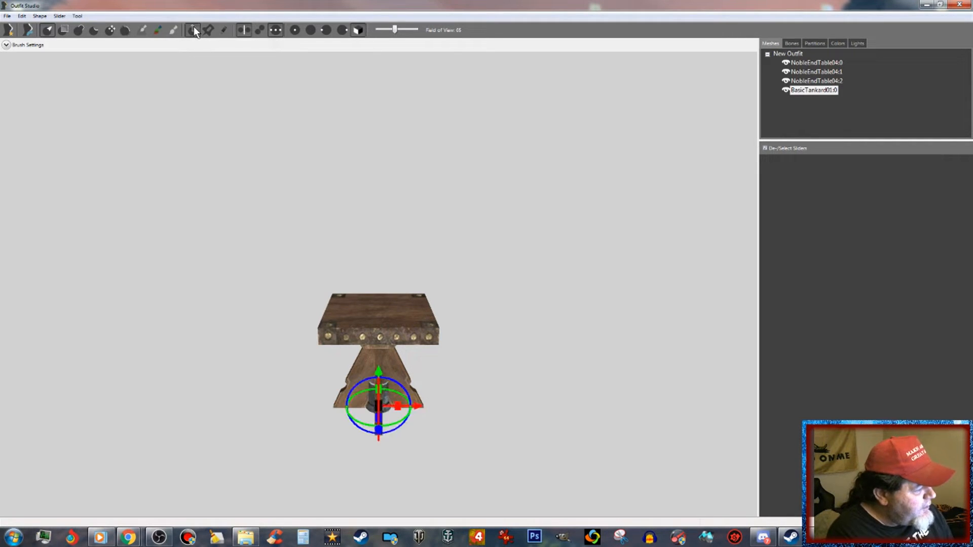
left_click_drag(379, 370, 395, 270)
scroll(408, 268, "up", 6)
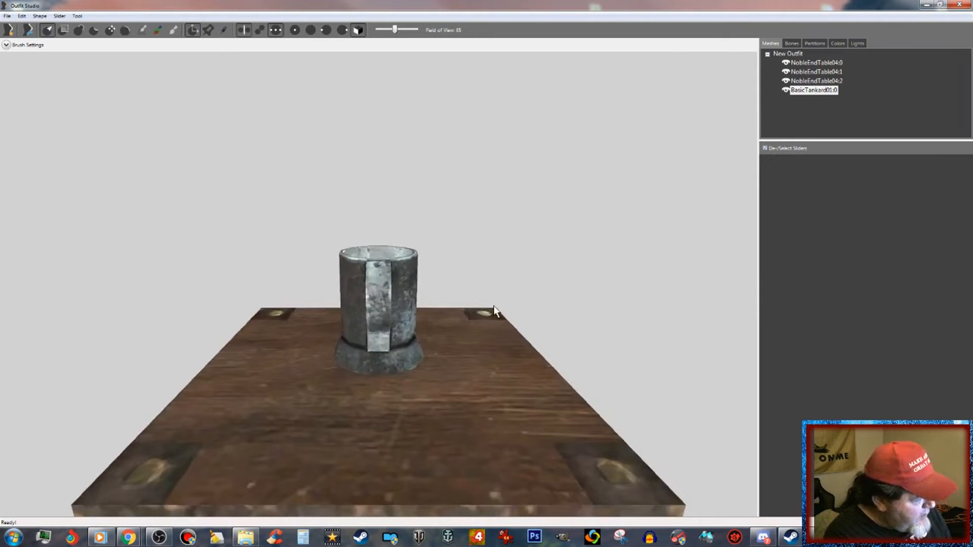
right_click_drag(606, 373, 603, 359)
scroll(603, 359, "up", 3)
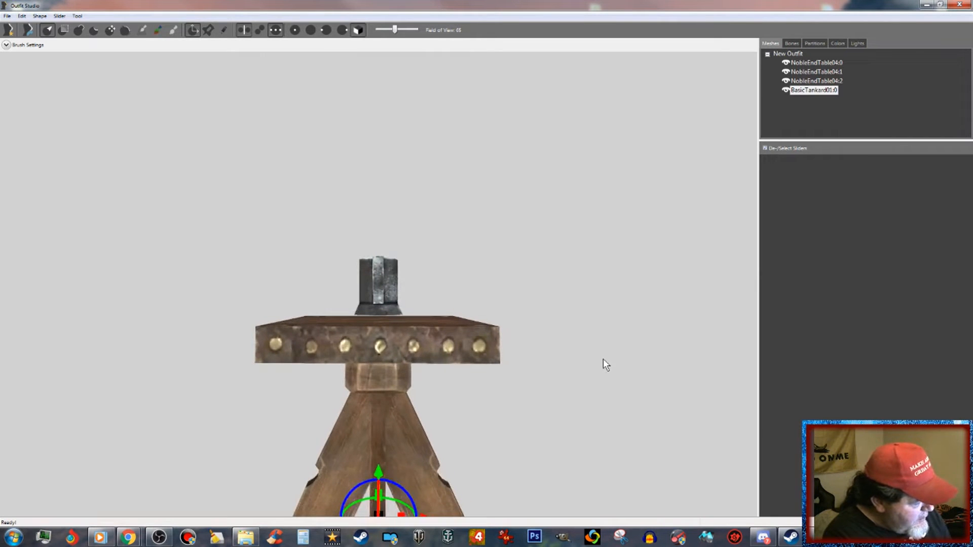
left_click_drag(377, 469, 369, 475)
scroll(423, 436, "up", 2)
- Rotate the tankard about its vertical axis to turn the handle sideways, and shift it toward one side edge of the tabletop
right_click_drag(423, 436, 443, 466)
scroll(424, 449, "down", 4)
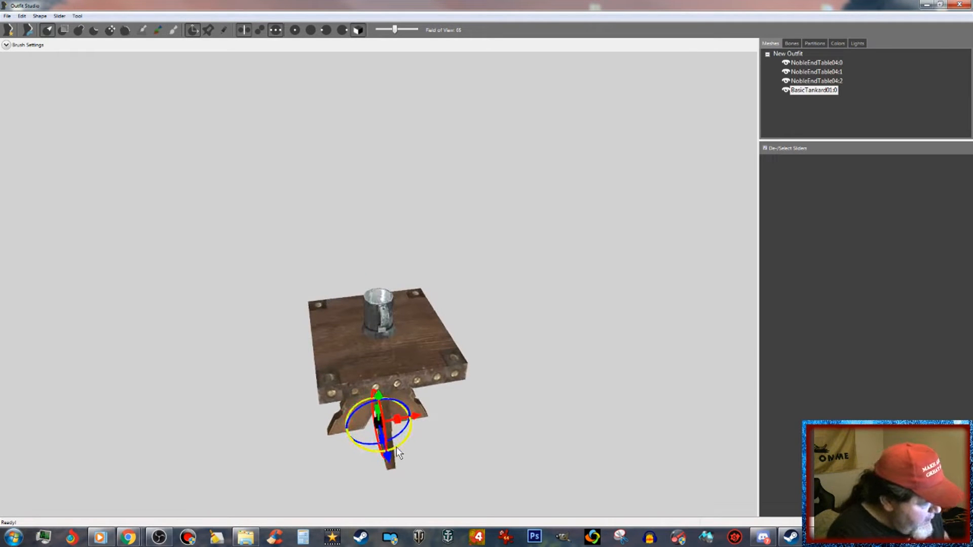
left_click_drag(397, 447, 400, 485)
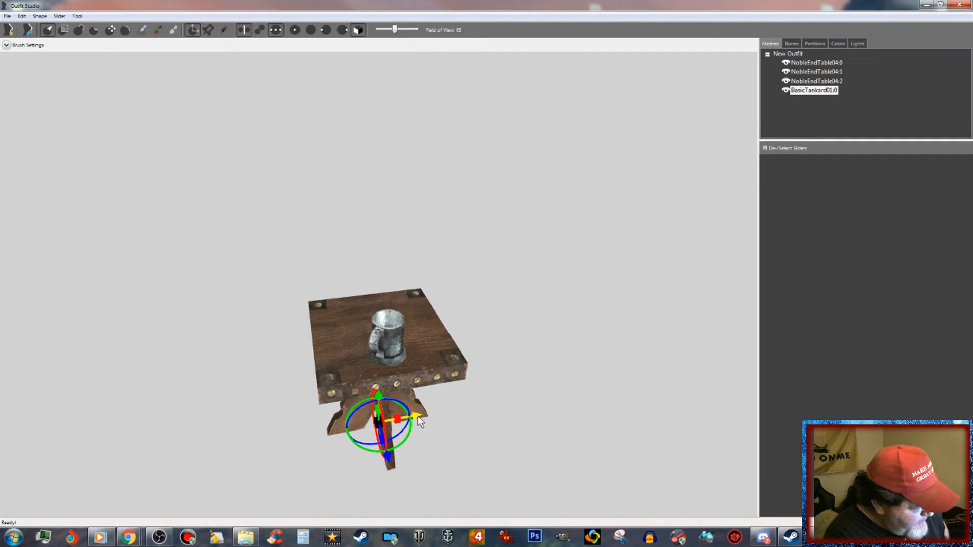
left_click_drag(418, 416, 399, 418)
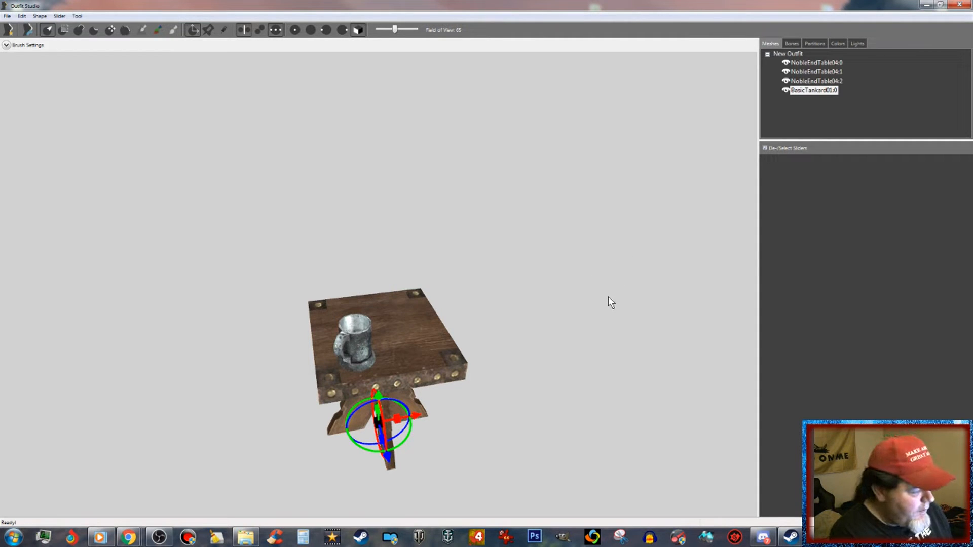
right_click_drag(574, 348, 512, 348)
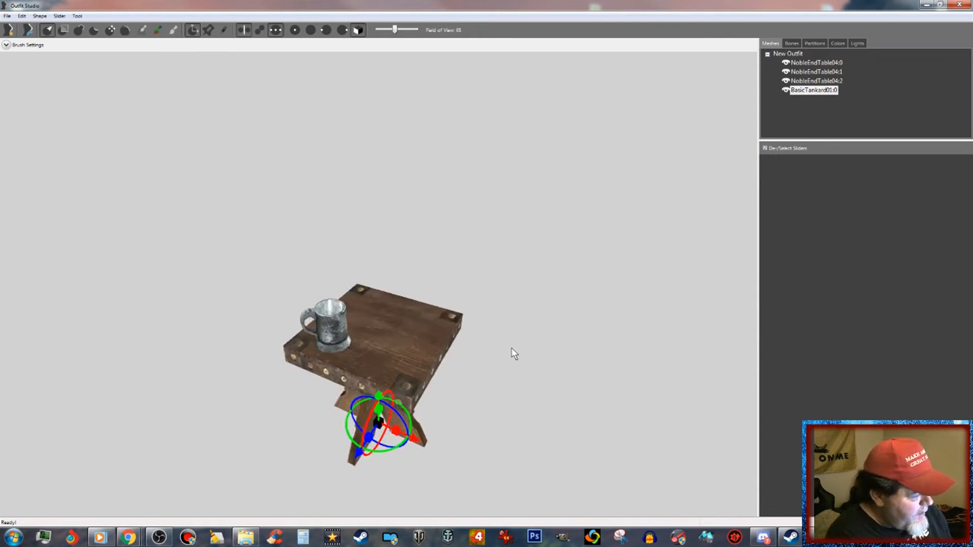
- Switch to the Explorer window and go from the dining set folder to meshes\clutter\food
left_click(245, 537)
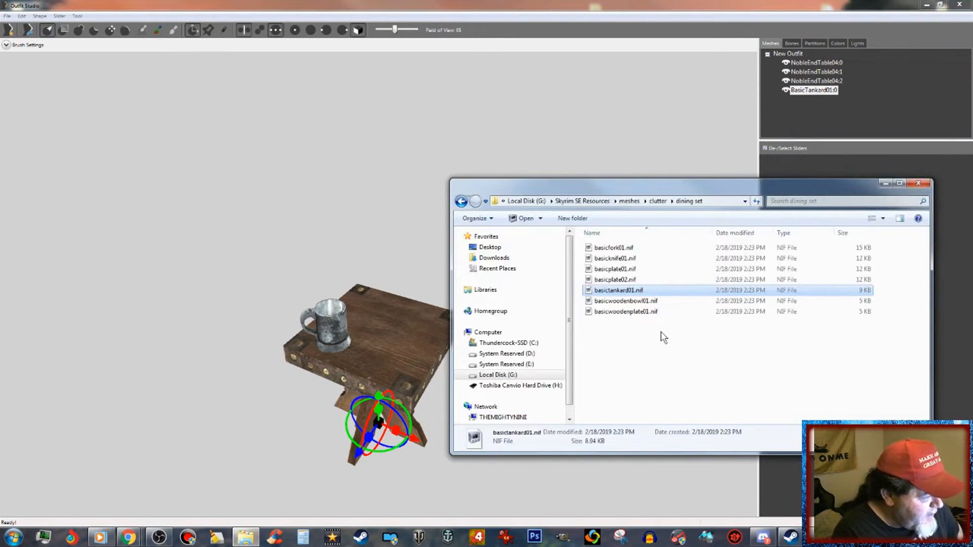
left_click(658, 201)
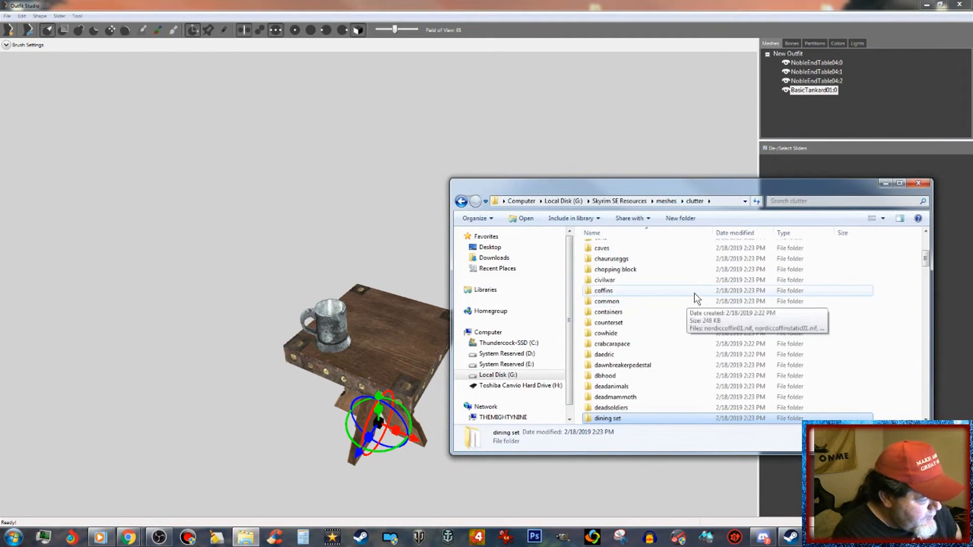
scroll(689, 301, "down", 2)
scroll(680, 310, "down", 3)
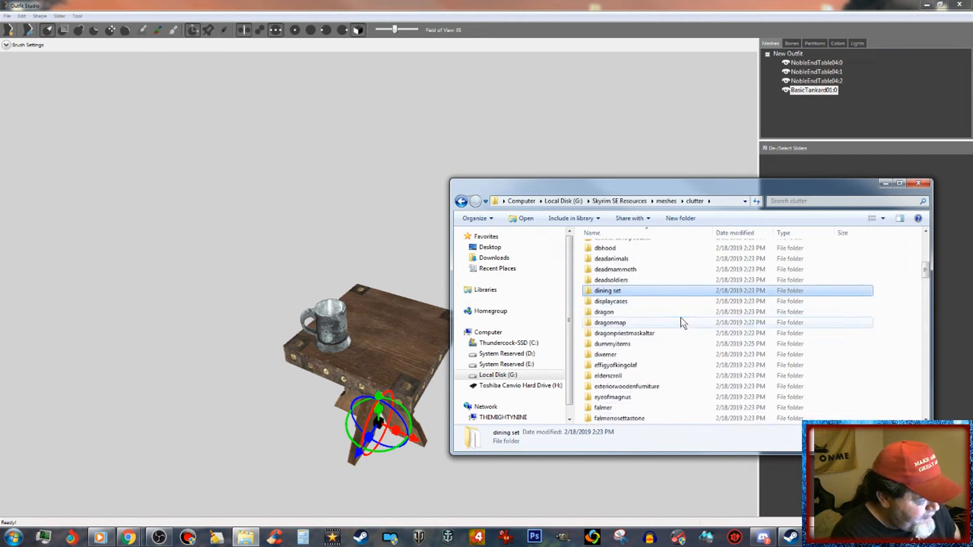
scroll(680, 317, "down", 3)
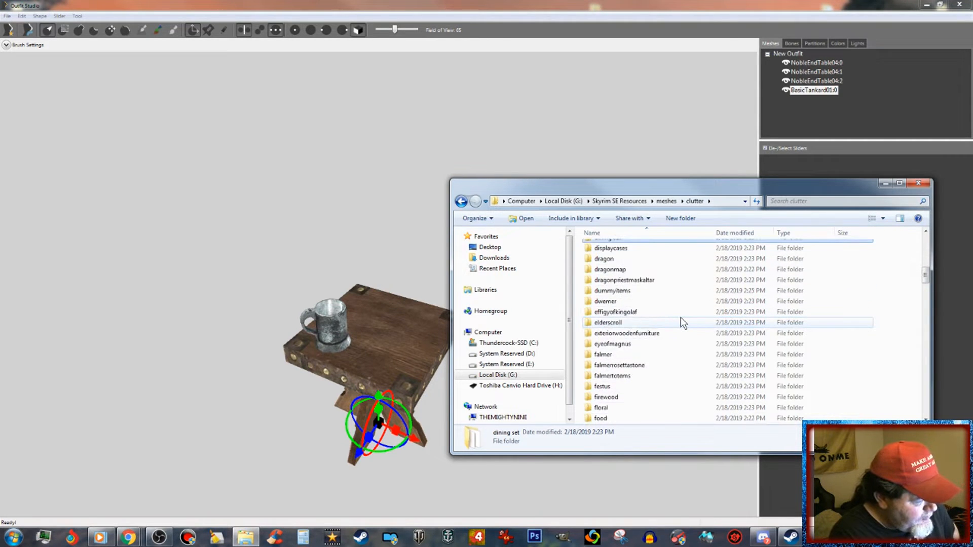
scroll(680, 317, "down", 1)
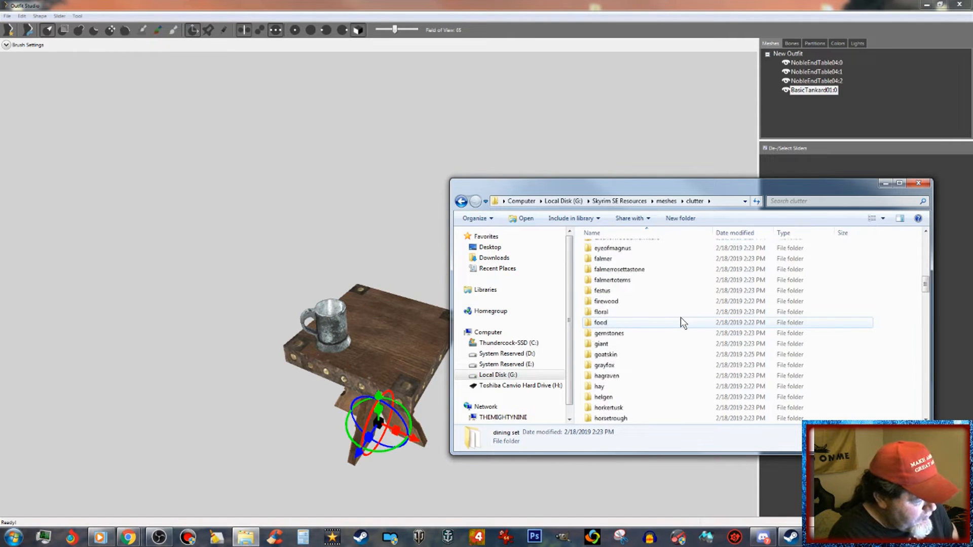
double_click(663, 324)
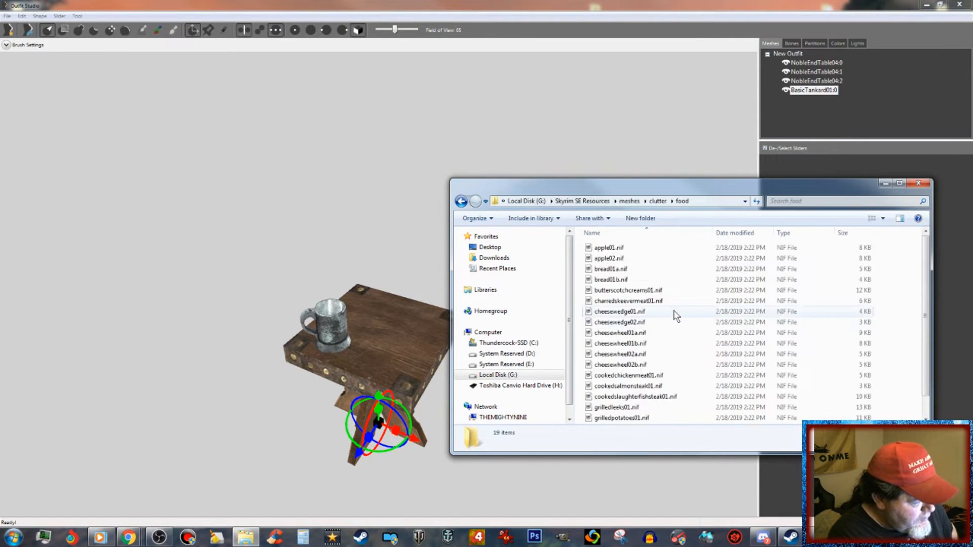
- Add apple01.nif to the Outfit Studio project and select the Apple01:0 mesh
left_click(628, 249)
left_click_drag(641, 250, 290, 433)
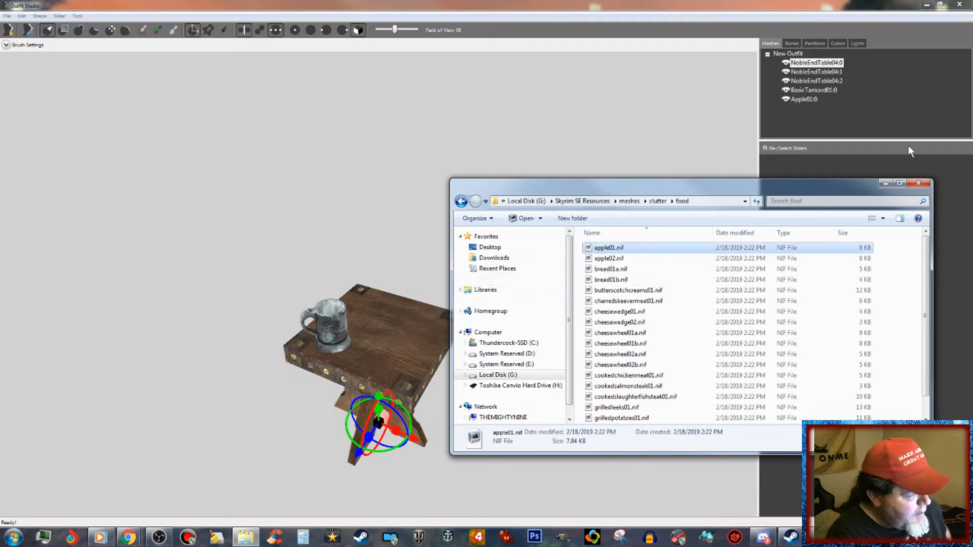
left_click(808, 100)
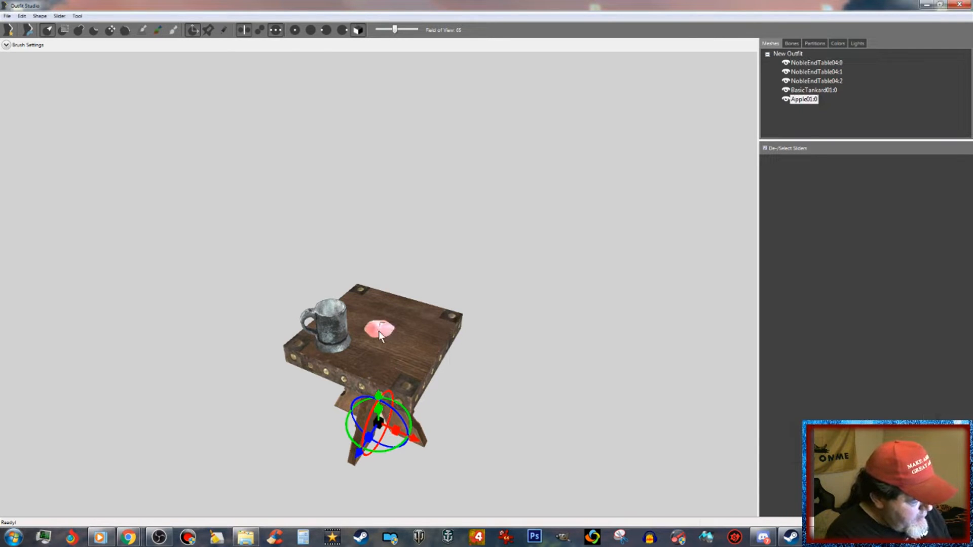
- Scale the apple down uniformly to suit the tankard and adjust its height so it rests on the tabletop
right_click_drag(381, 306, 518, 348)
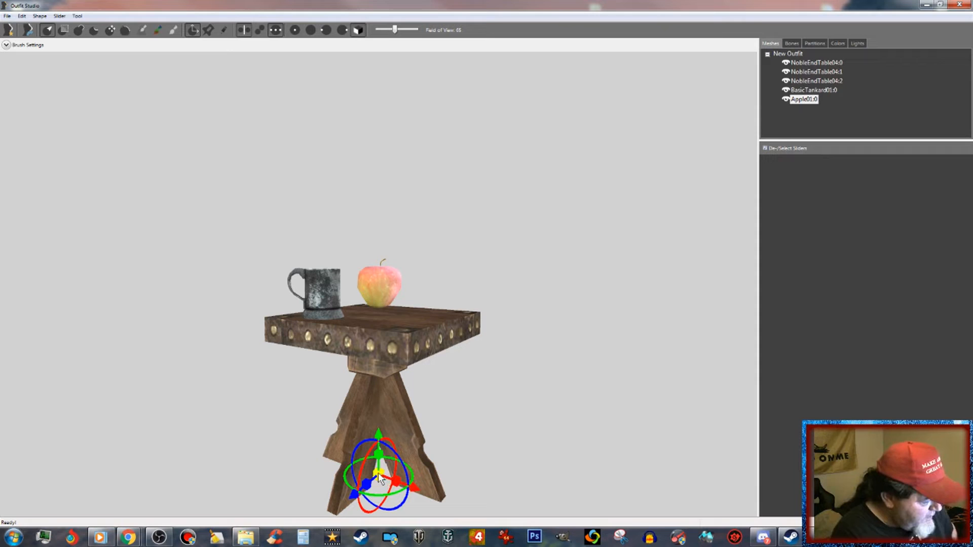
left_click_drag(378, 473, 168, 439)
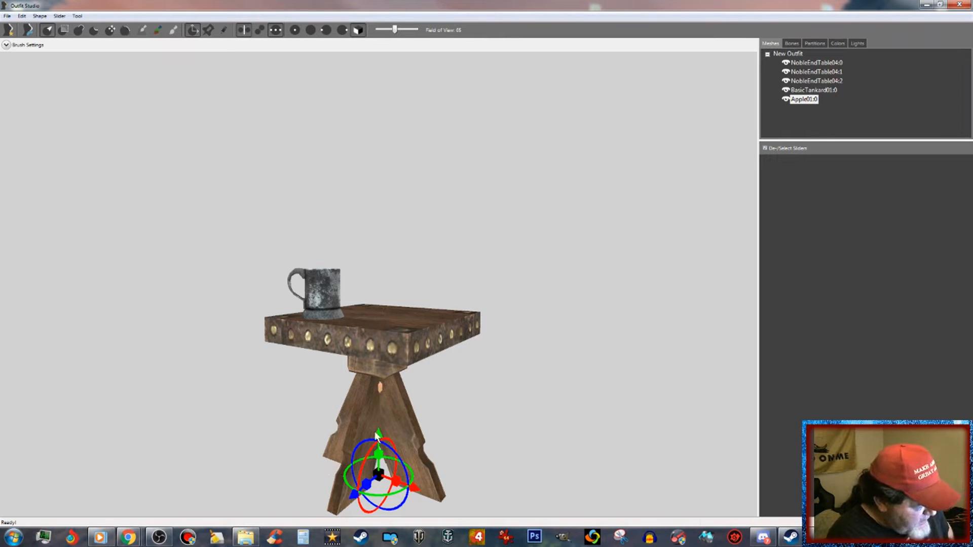
left_click_drag(379, 434, 375, 357)
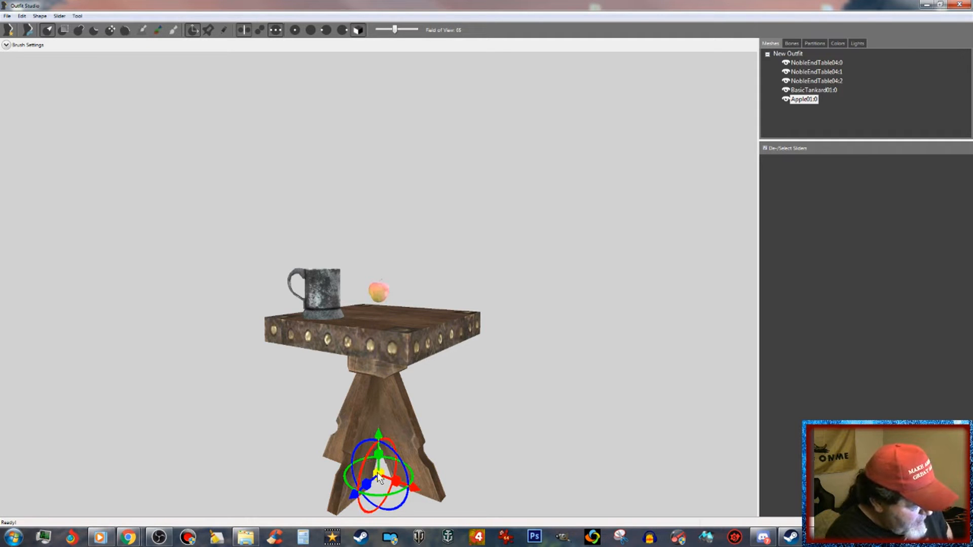
left_click_drag(378, 472, 580, 465)
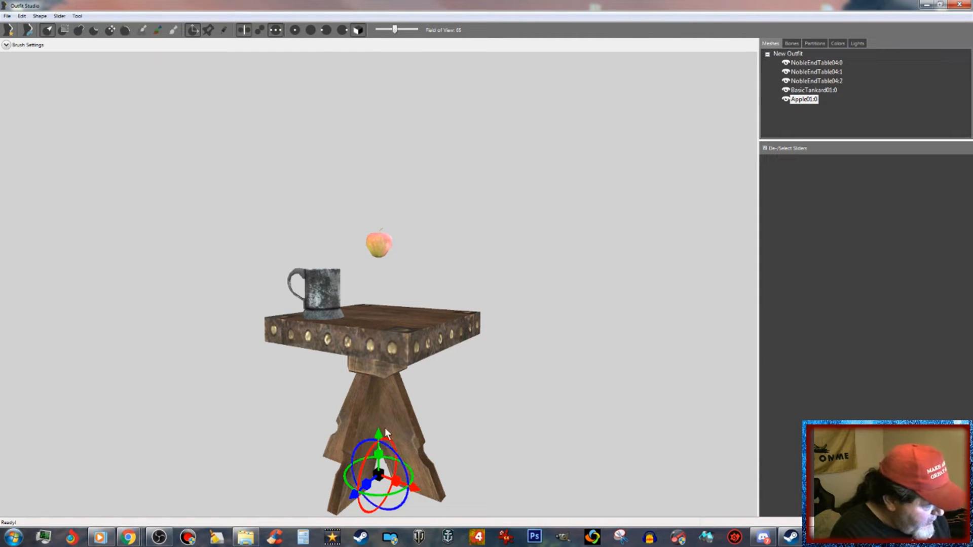
left_click_drag(379, 437, 393, 482)
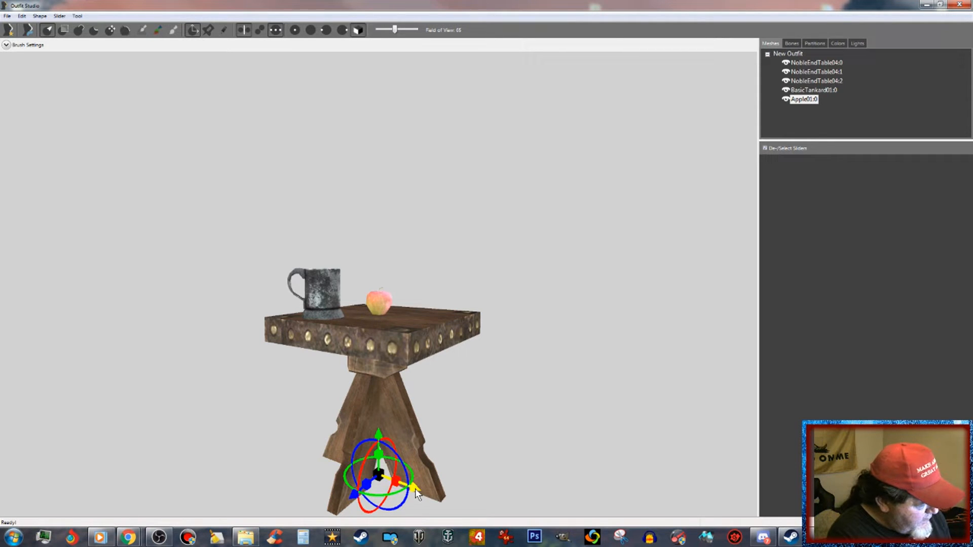
- Slide the apple across the tabletop to a spot near the tankard and check its placement from several angles
right_click_drag(610, 365, 534, 402)
right_click_drag(449, 424, 457, 403)
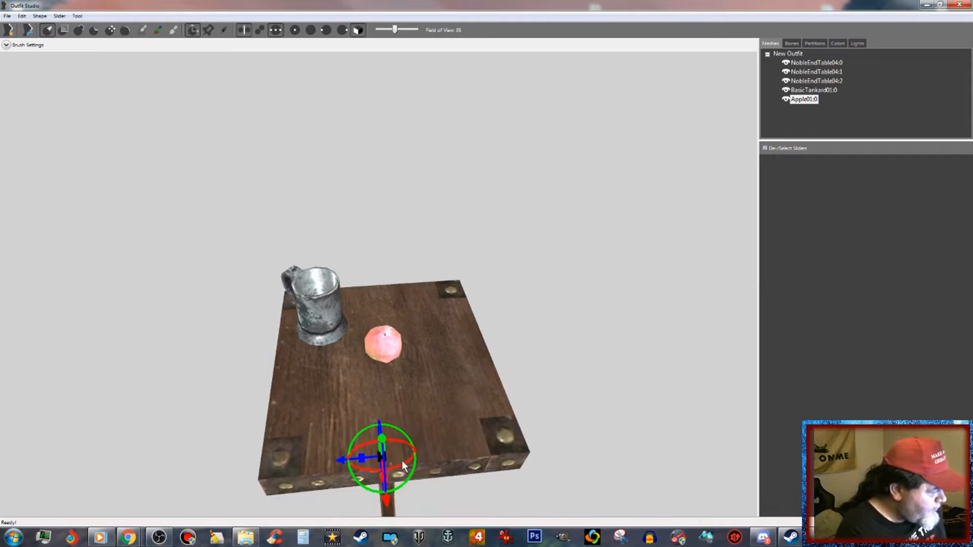
left_click_drag(340, 461, 306, 461)
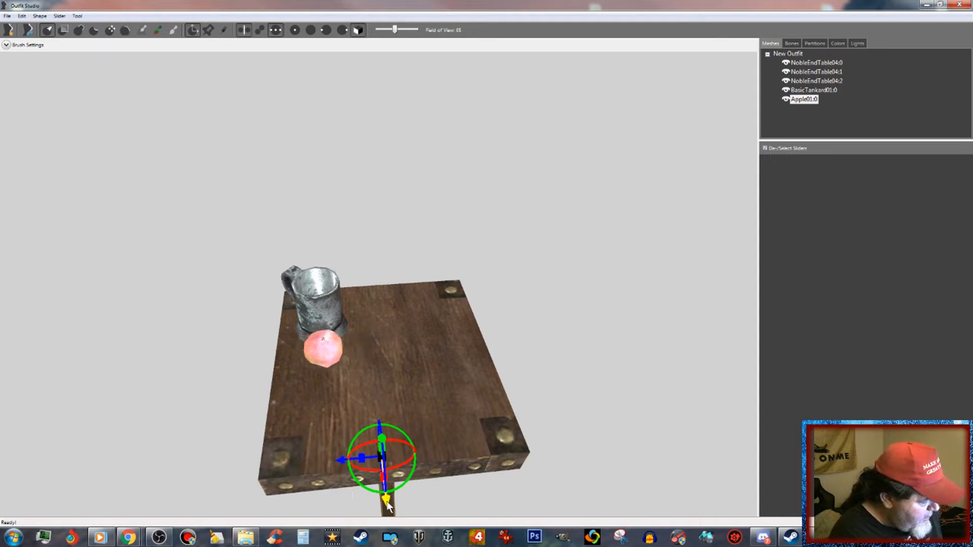
left_click_drag(386, 507, 391, 524)
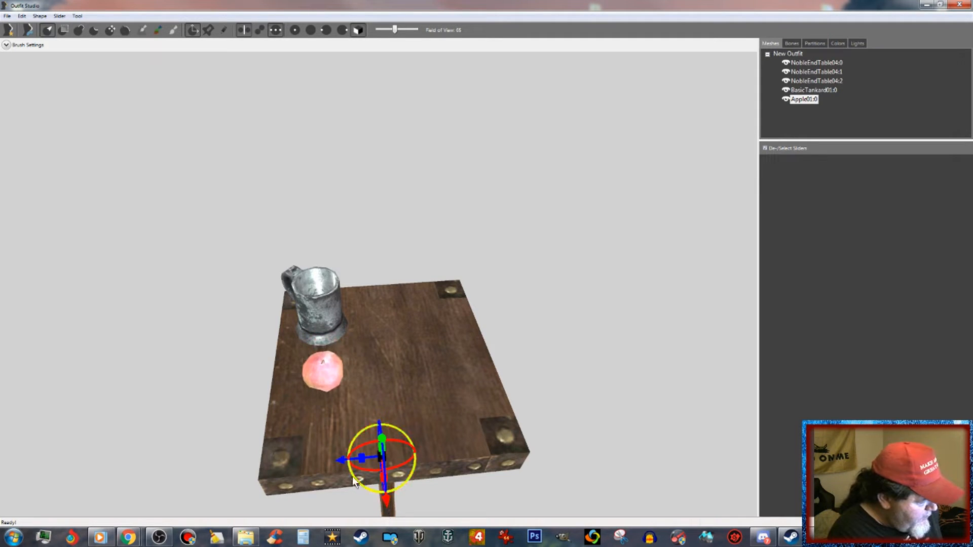
left_click_drag(347, 458, 352, 462)
right_click_drag(518, 440, 624, 425)
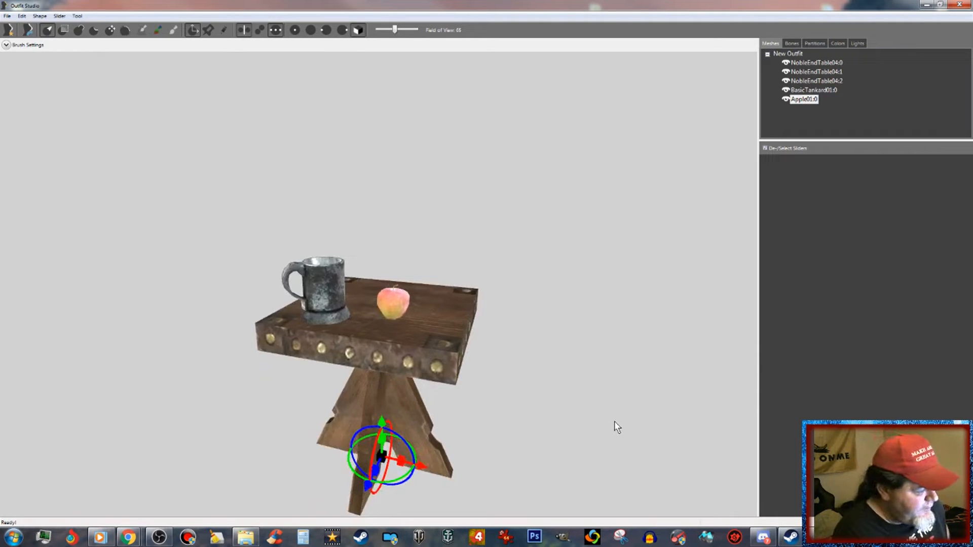
right_click_drag(637, 393, 585, 404)
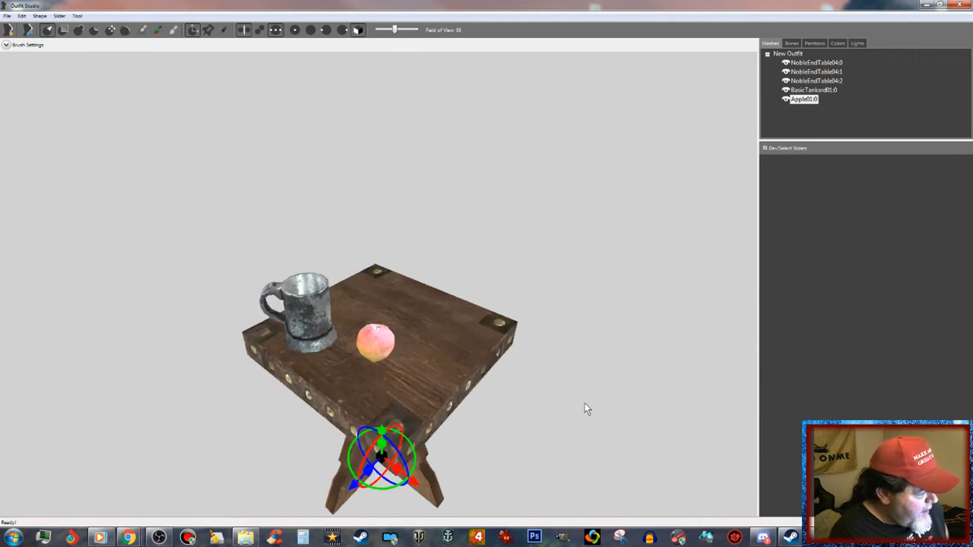
- Switch to the Explorer window and go from the food folder to meshes\clutter\common
left_click(246, 539)
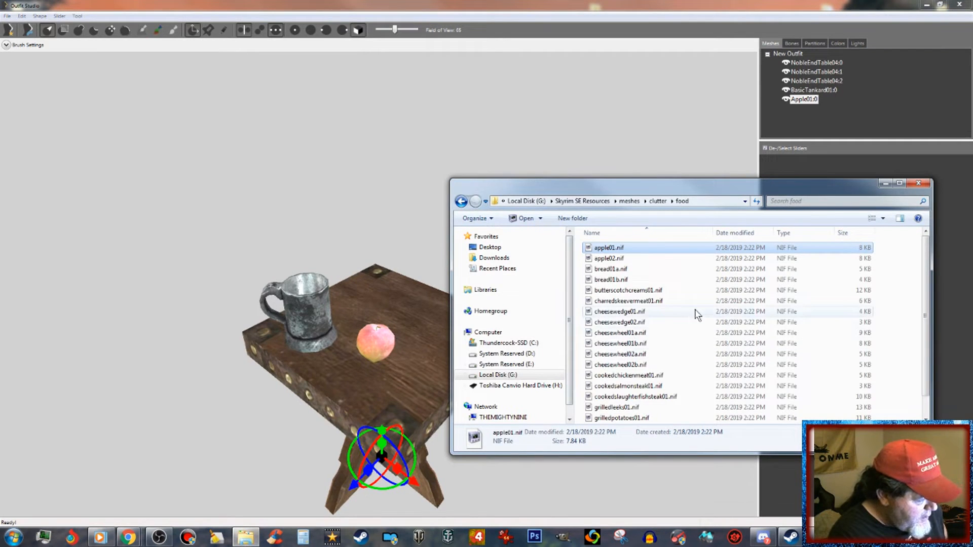
left_click(660, 200)
scroll(680, 300, "down", 1)
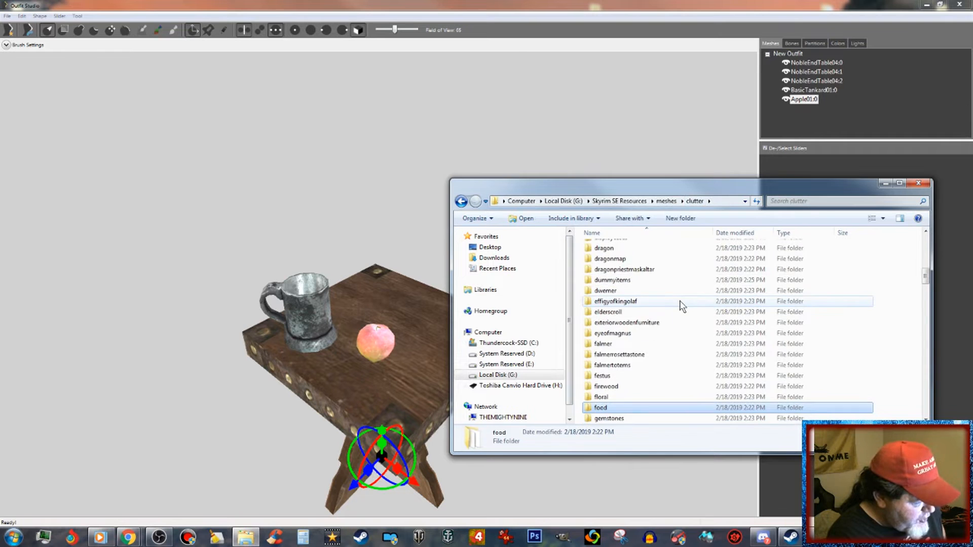
scroll(681, 302, "up", 2)
scroll(682, 305, "up", 5)
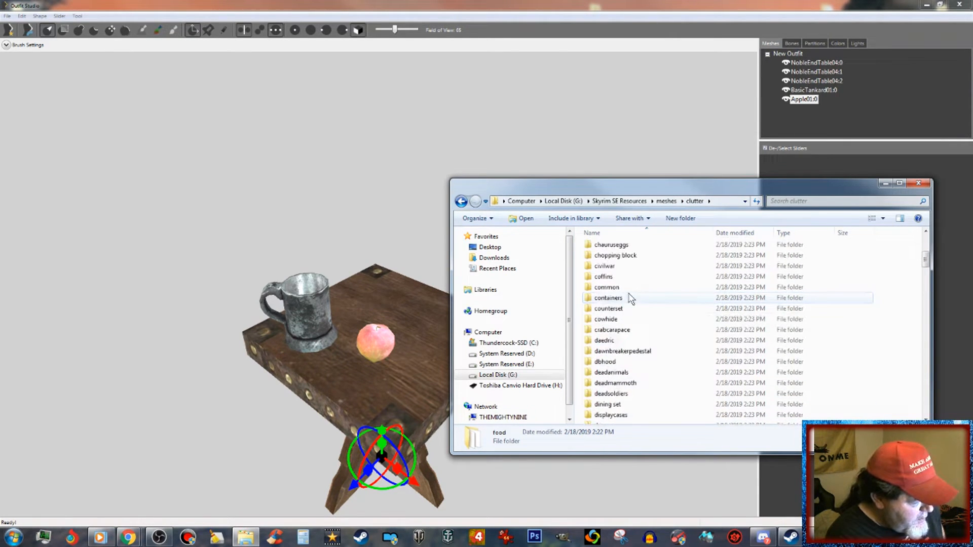
double_click(628, 287)
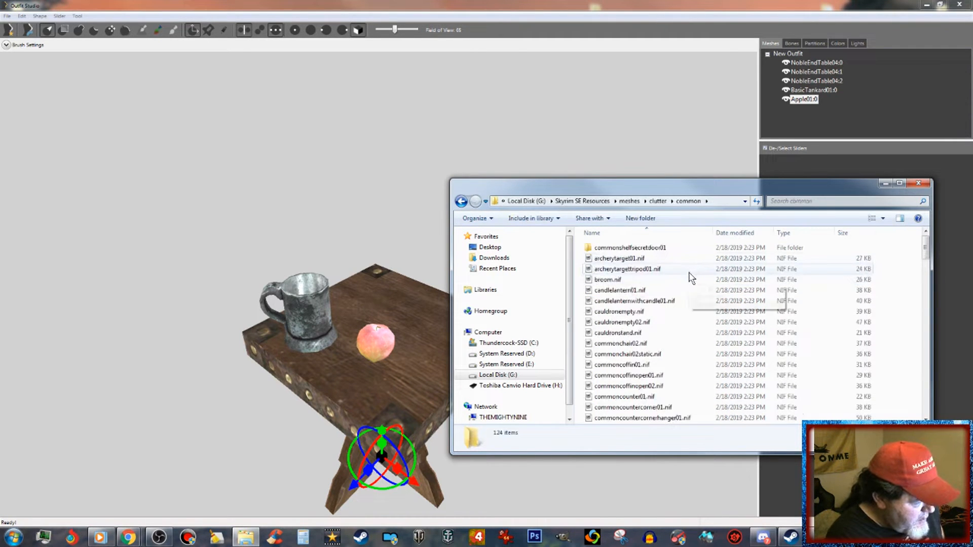
- Add candlelanternwithcandle01.nif to the Outfit Studio project and view it beneath the tabletop
left_click(662, 301)
left_click_drag(671, 302, 254, 424)
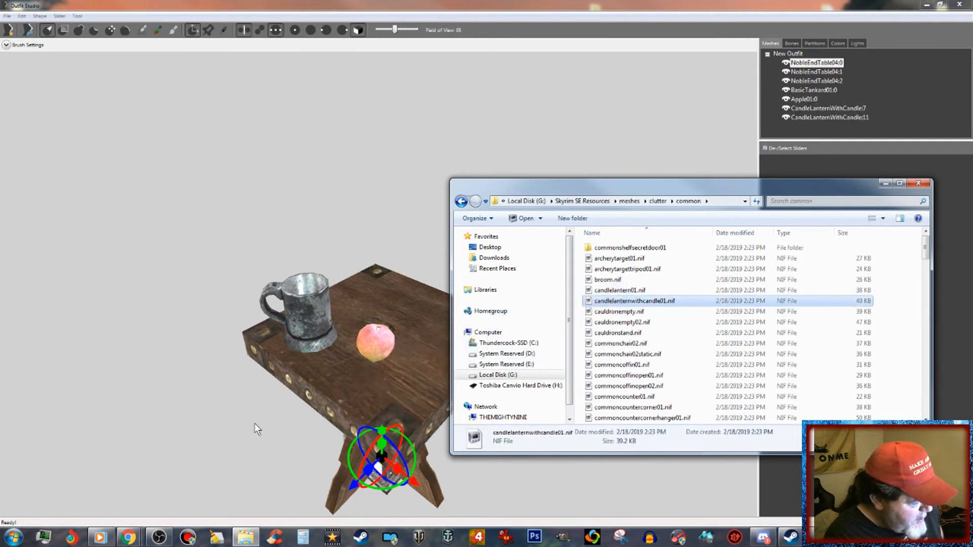
left_click(252, 430)
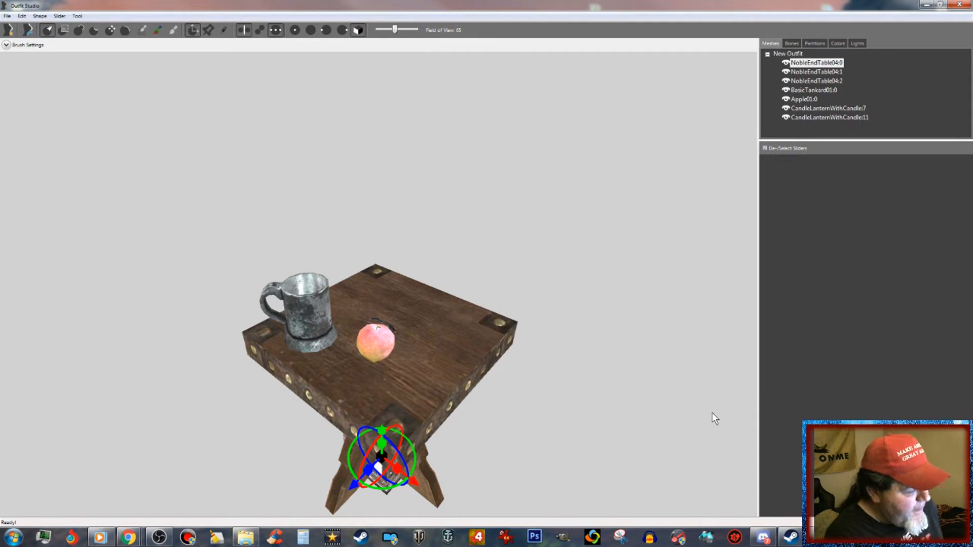
right_click_drag(661, 393, 676, 364)
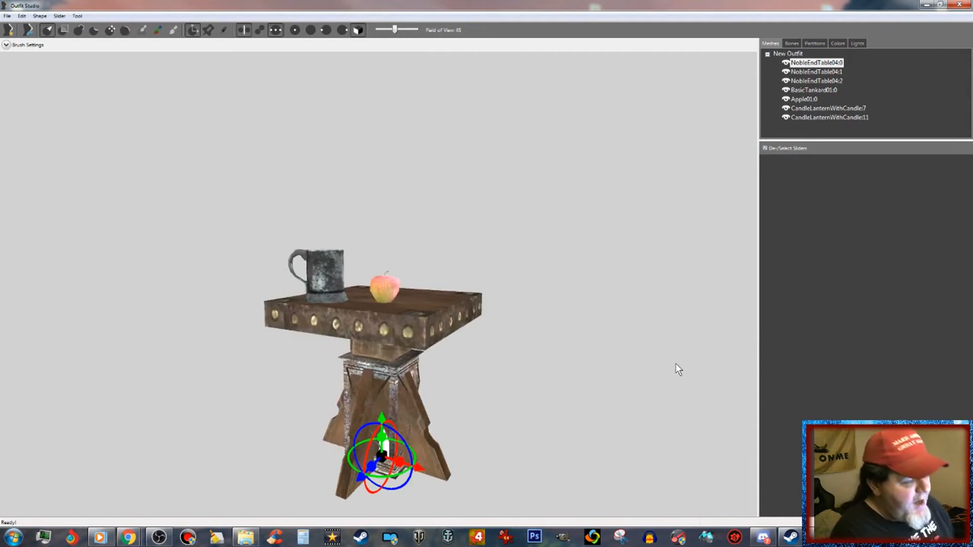
- Select both CandleLanternWithCandle shapes and raise them together above the tabletop, checking the lantern's position from several angles
left_click(839, 108)
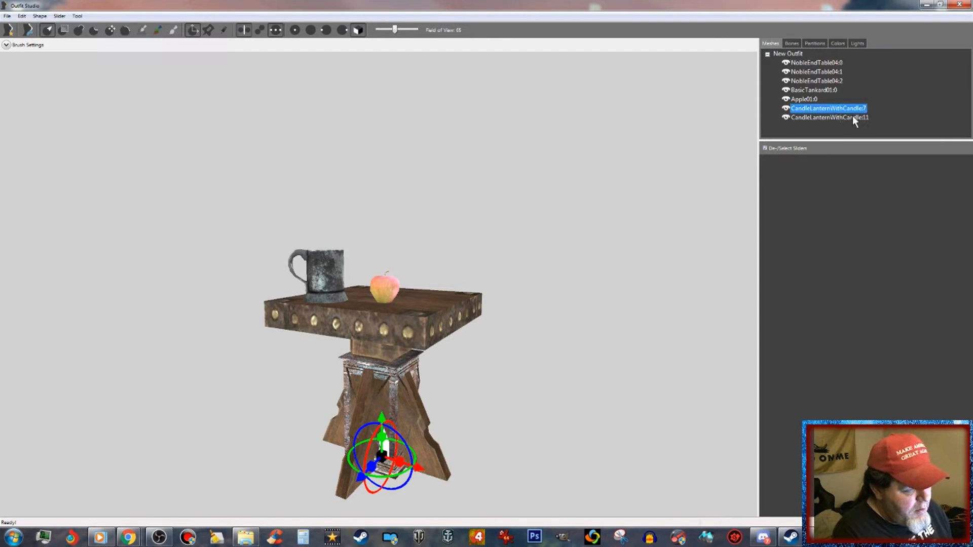
left_click(856, 117)
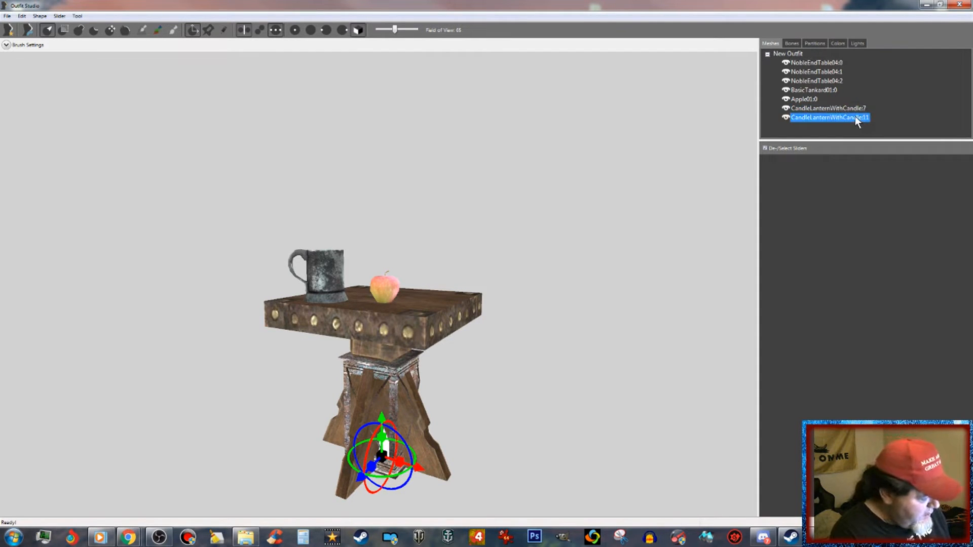
left_click(851, 109, "ctrl")
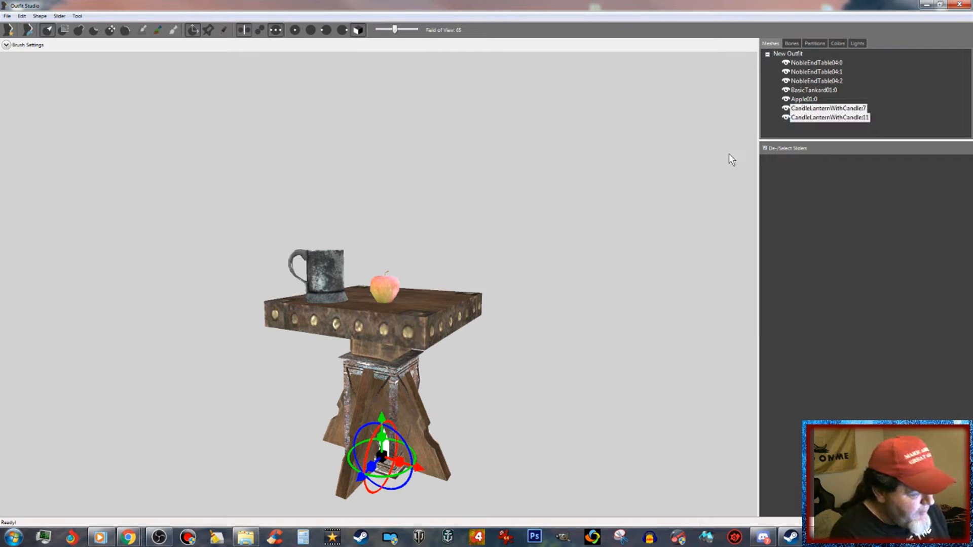
left_click_drag(384, 420, 385, 221)
right_click_drag(588, 385, 486, 396)
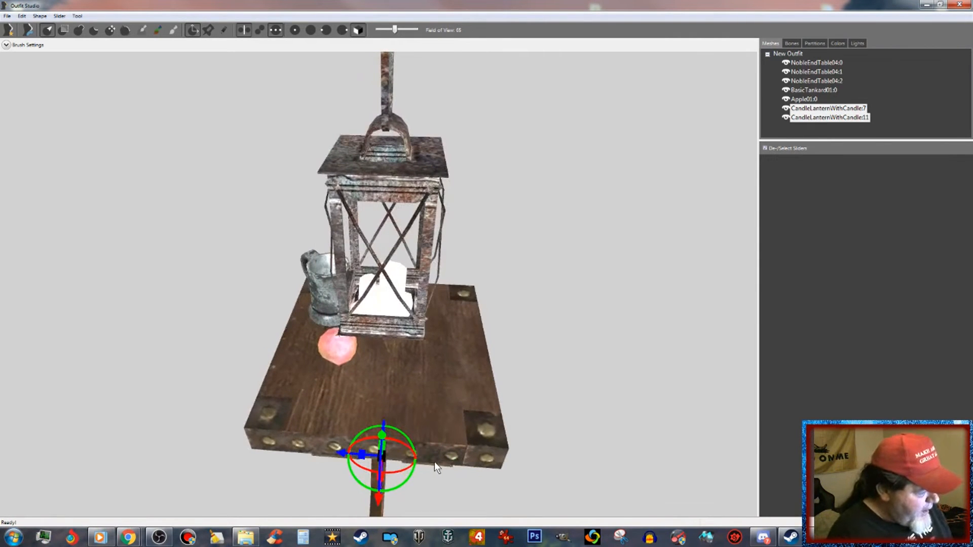
right_click_drag(383, 460, 445, 469)
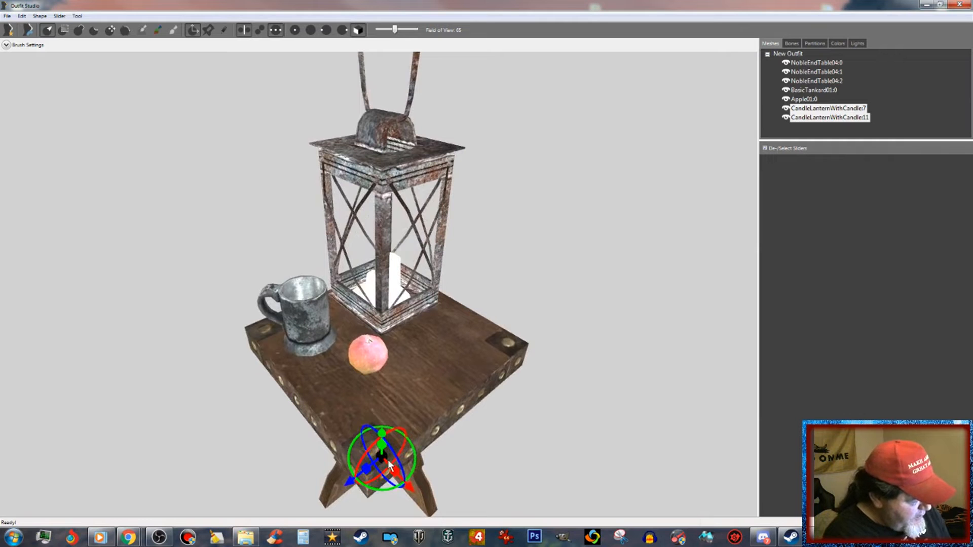
- Scale the lantern down uniformly to suit the tankard and adjust its height toward the tabletop
left_click_drag(382, 457, 321, 456)
left_click_drag(382, 435, 383, 389)
right_click_drag(387, 390, 345, 381)
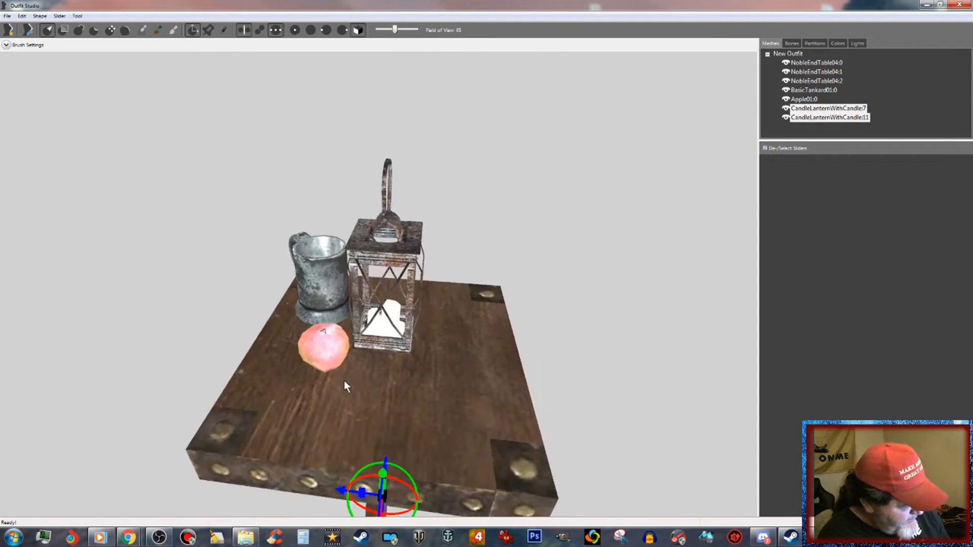
left_click_drag(382, 474, 386, 473)
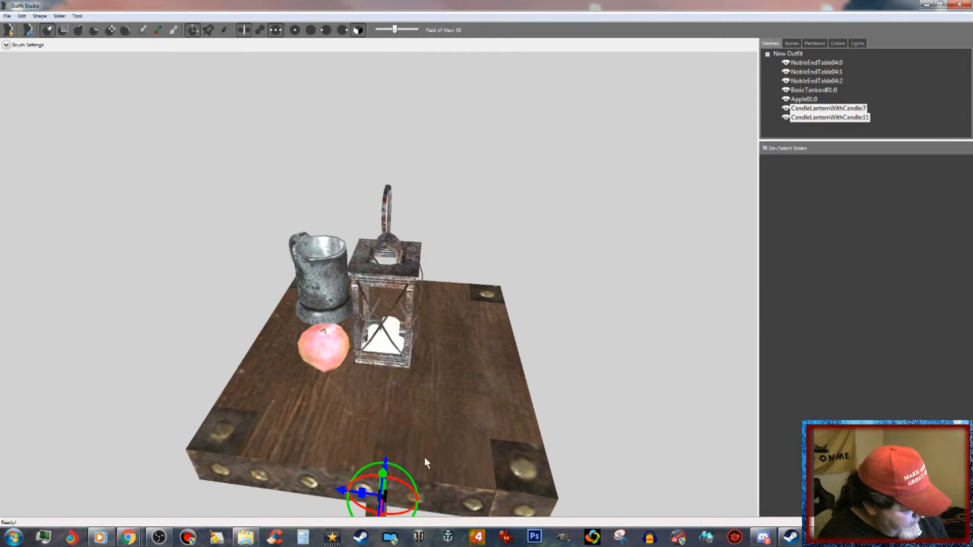
scroll(464, 446, "down", 2)
right_click_drag(469, 442, 479, 427)
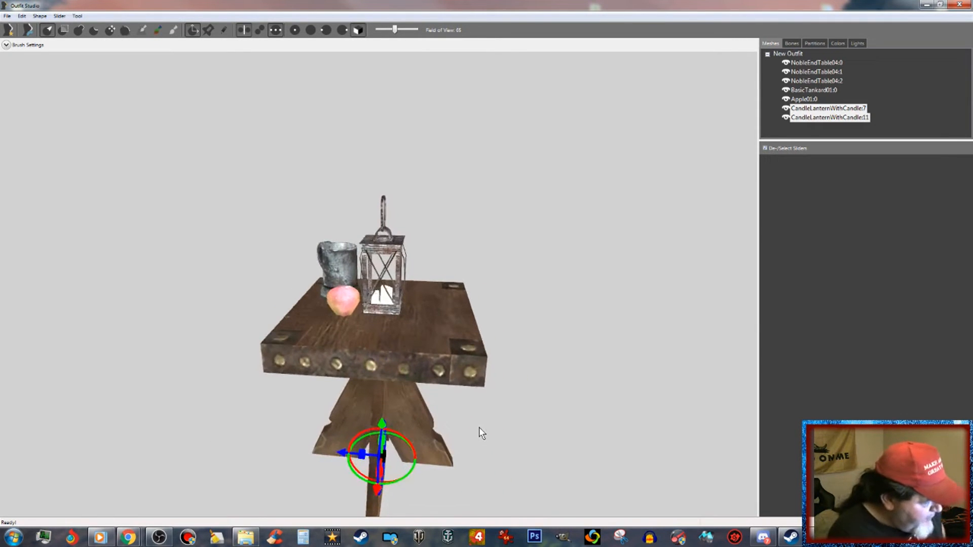
- Shift the lantern up and down until its base sits at the level of the tabletop
scroll(480, 427, "up", 2)
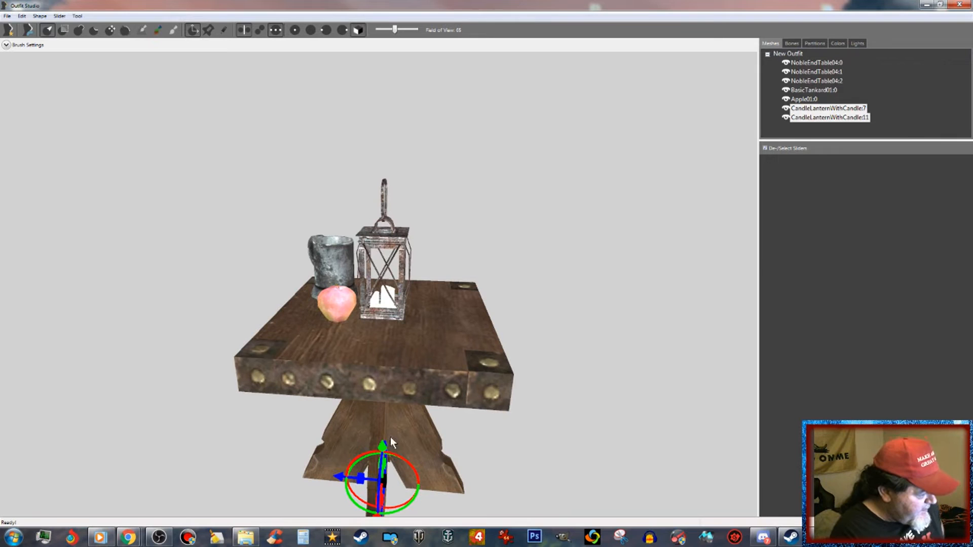
left_click_drag(383, 446, 385, 449)
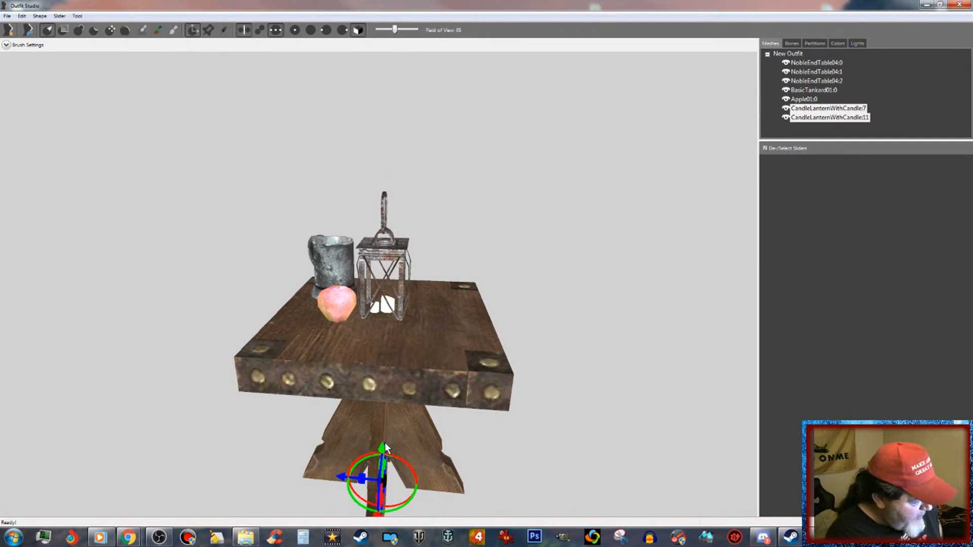
scroll(551, 427, "down", 3)
right_click_drag(550, 428, 555, 414)
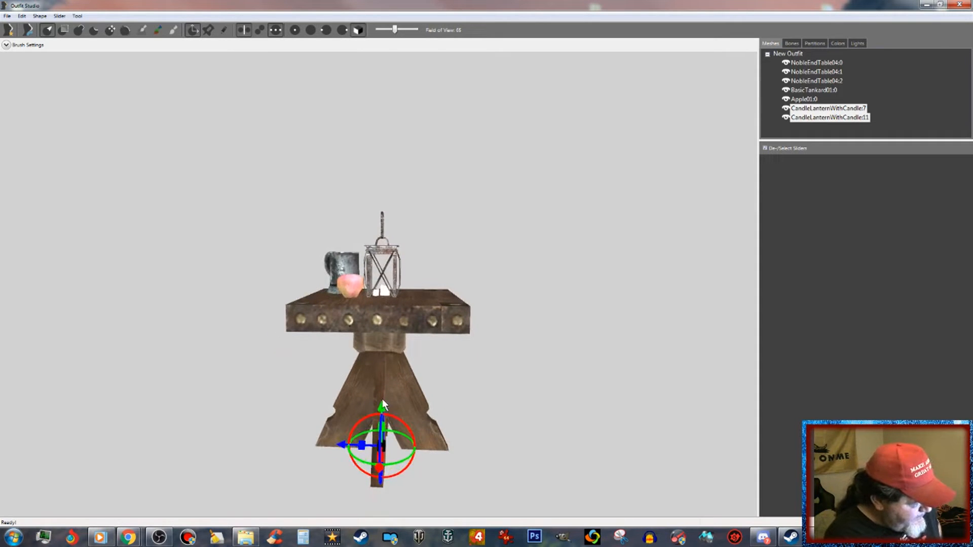
left_click_drag(381, 408, 389, 354)
scroll(487, 382, "down", 2)
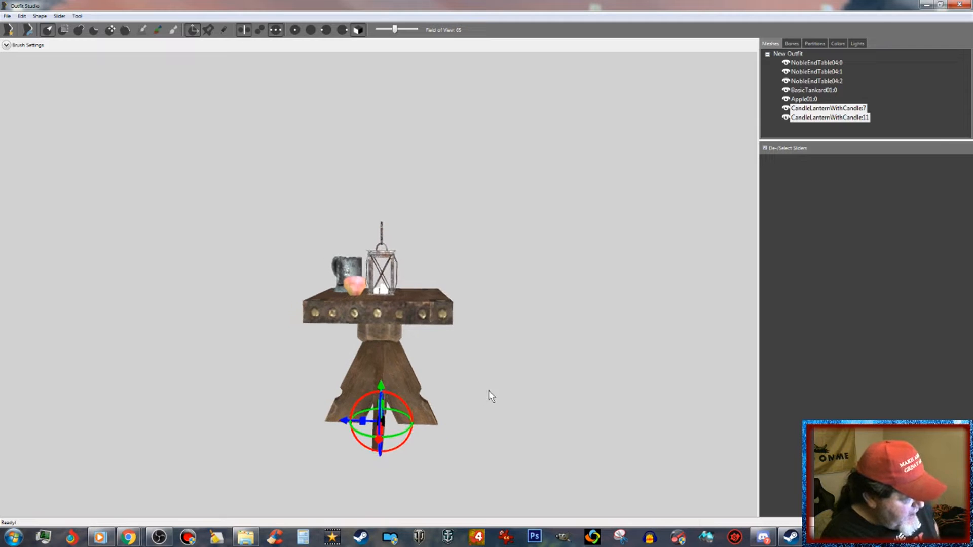
mouse_move(381, 388)
left_mouse_down()
mouse_move(387, 379)
mouse_move(381, 395)
left_mouse_up()
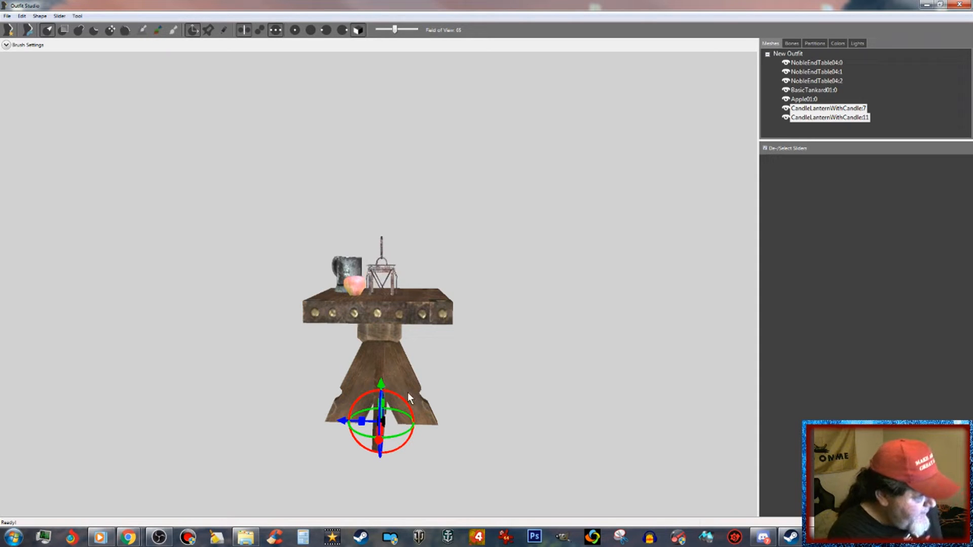
right_click_drag(505, 417, 607, 425)
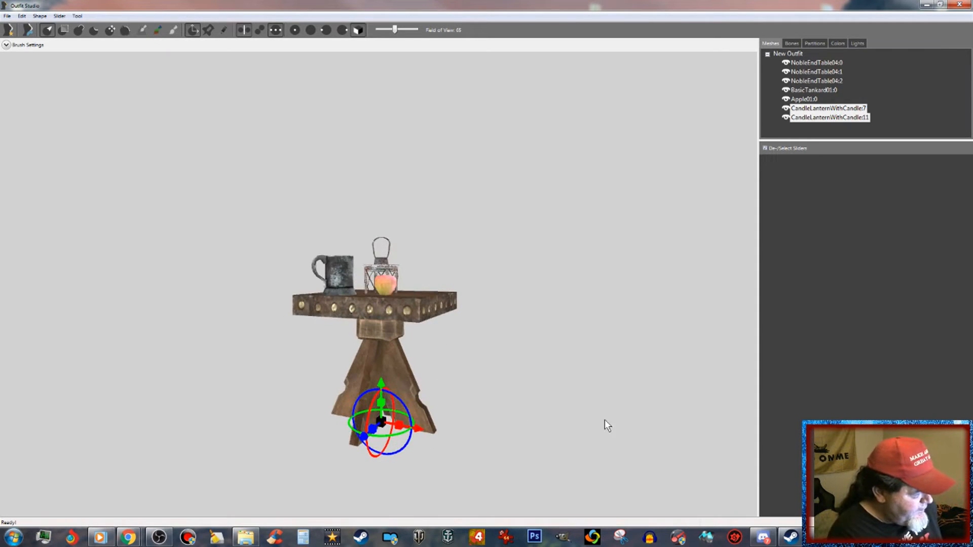
left_click_drag(383, 386, 377, 364)
right_click_drag(442, 349, 443, 354)
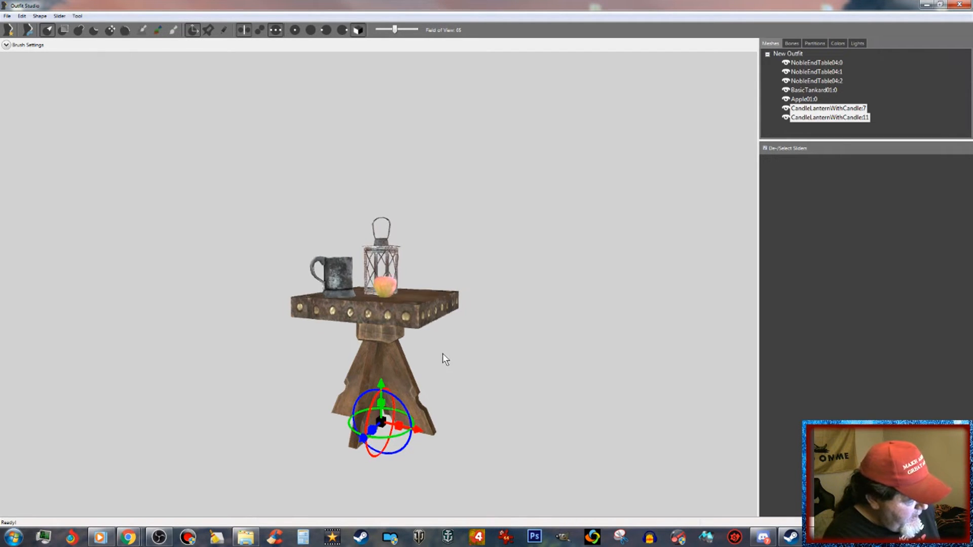
- Fine-tune the lantern's height so its base rests on the tabletop, checking it close up and from the side
scroll(396, 375, "up", 10)
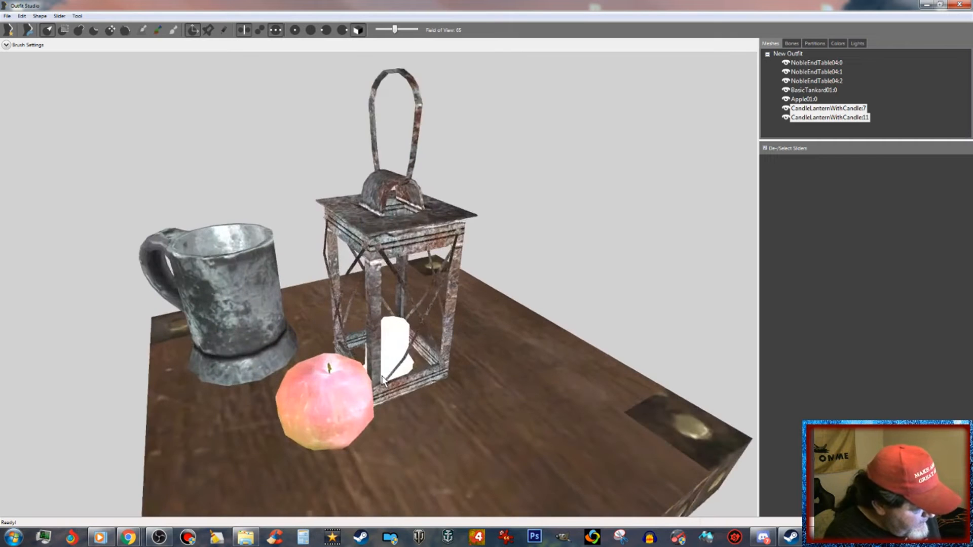
scroll(411, 388, "down", 10)
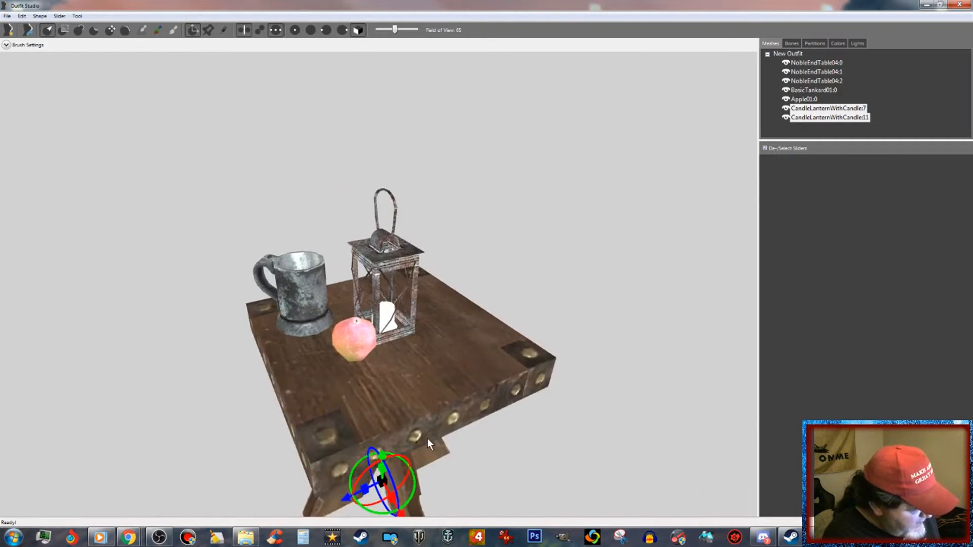
left_click_drag(381, 455, 382, 454)
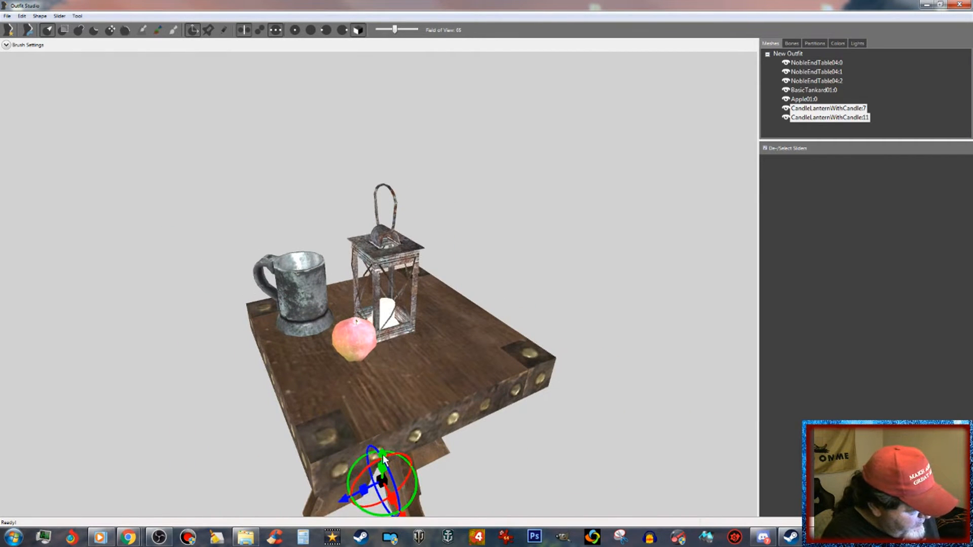
right_click_drag(382, 454, 547, 398)
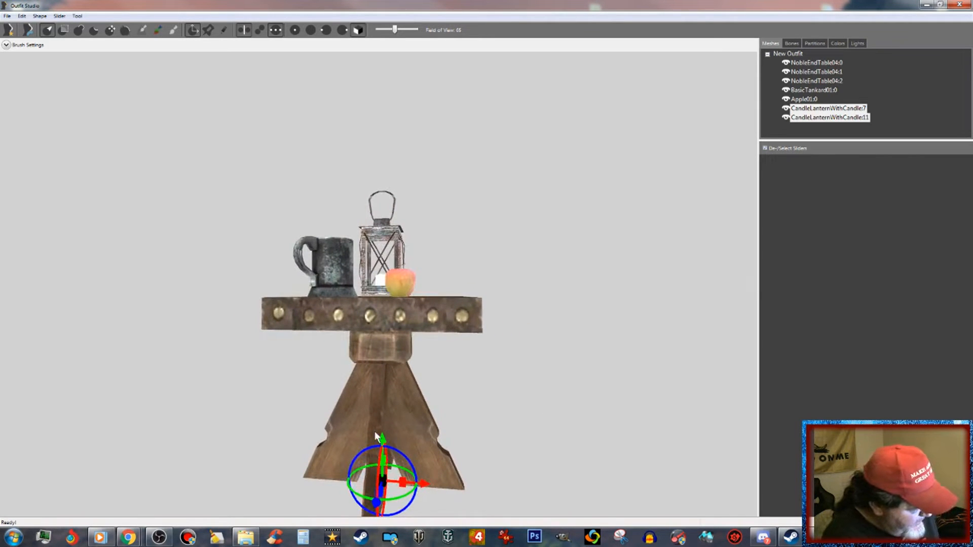
left_click_drag(384, 437, 381, 438)
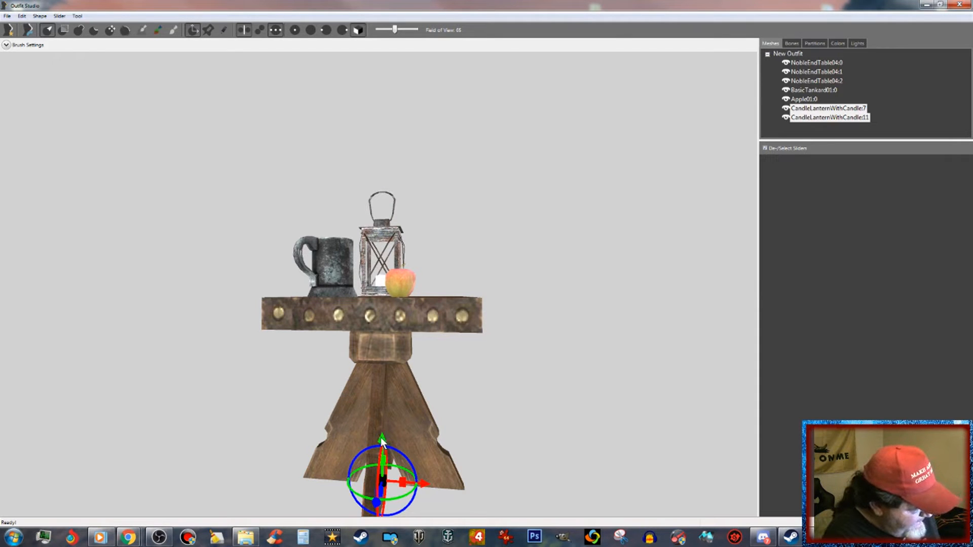
right_click_drag(510, 381, 430, 418)
scroll(430, 418, "down", 4)
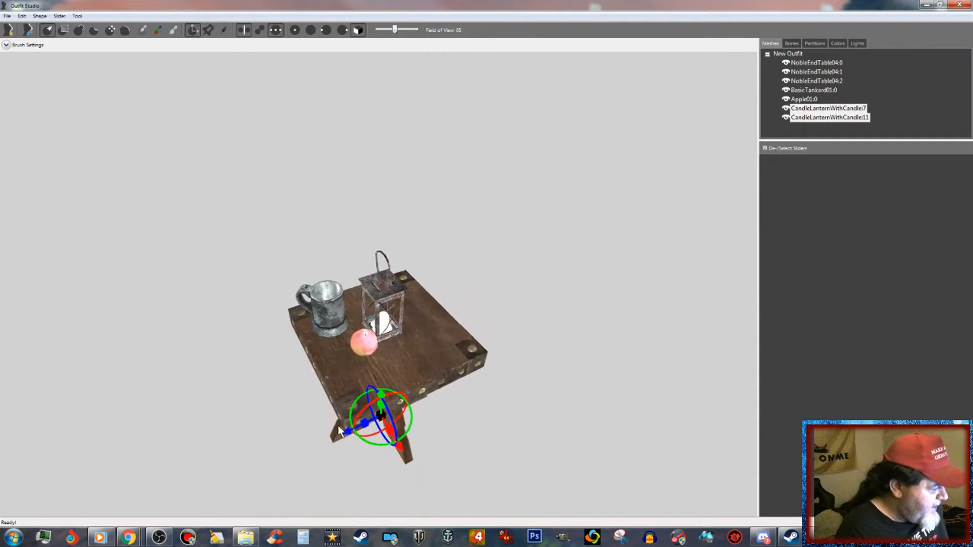
- Slide the lantern across the tabletop toward the edge away from the tankard and apple, and check the arrangement
left_click_drag(346, 431, 378, 427)
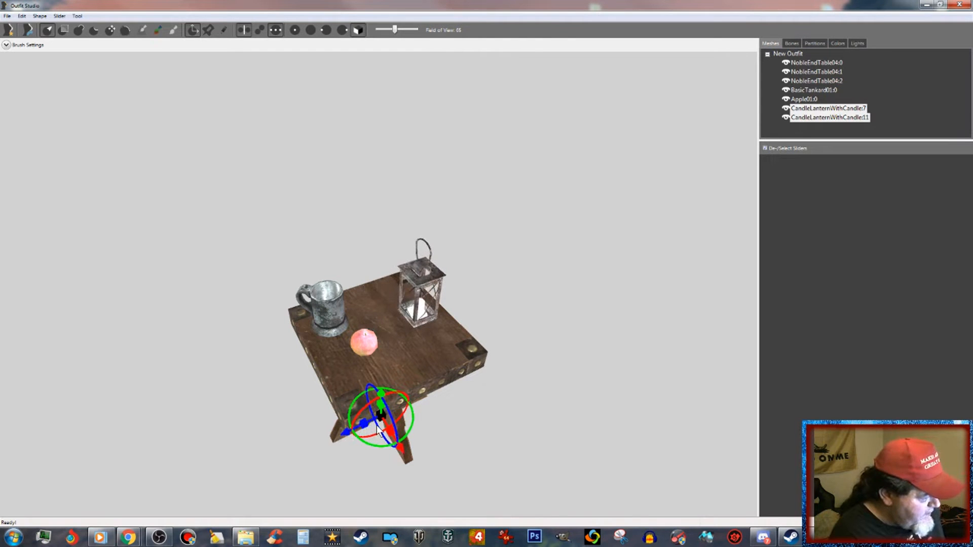
right_click_drag(610, 379, 696, 369)
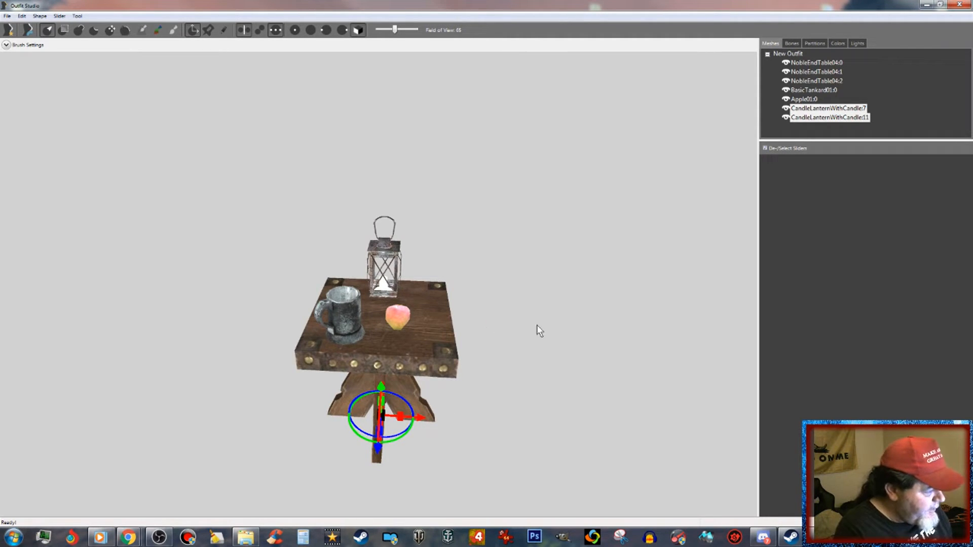
right_click_drag(534, 362, 535, 388)
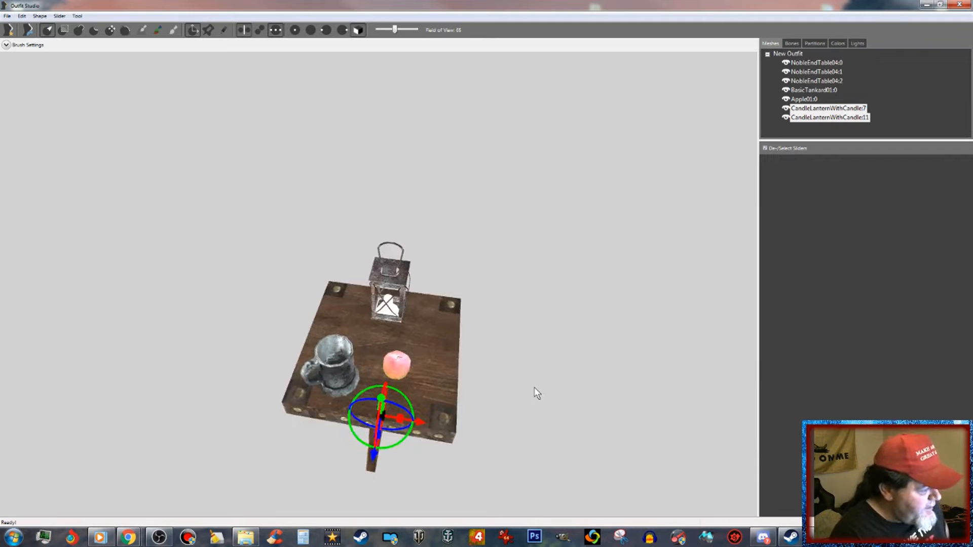
right_click_drag(543, 381, 560, 377)
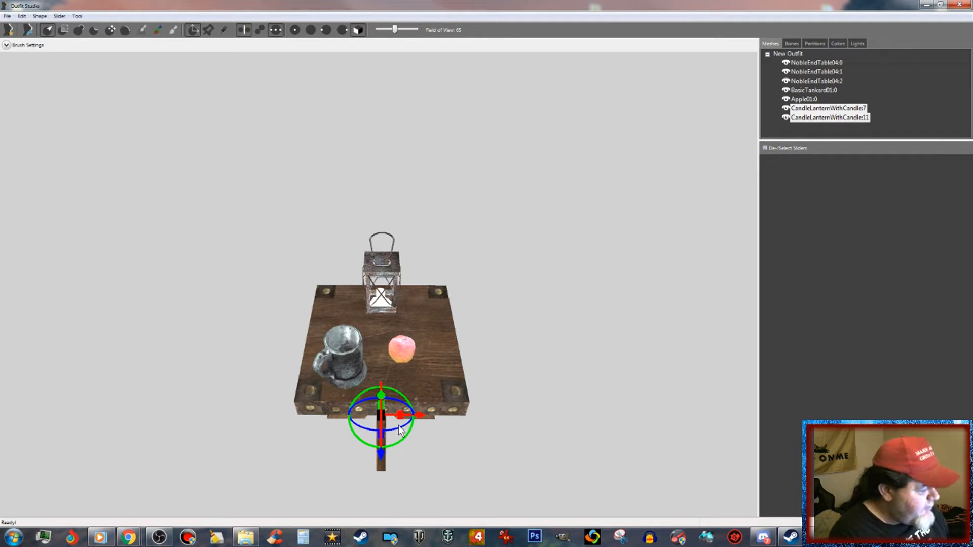
- Switch to the Explorer window and browse from the common folder through meshes\clutter to the food folder
left_click(245, 537)
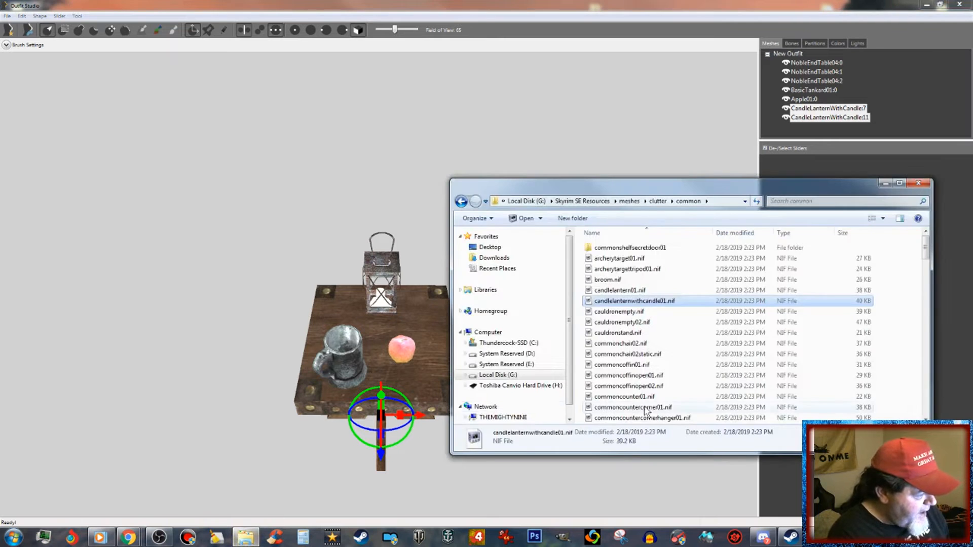
left_click(657, 201)
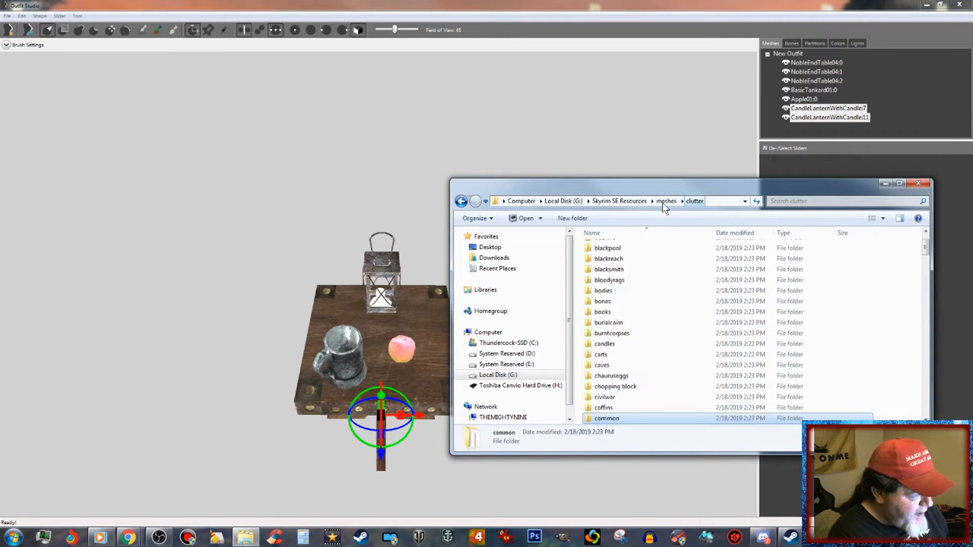
scroll(627, 395, "down", 5)
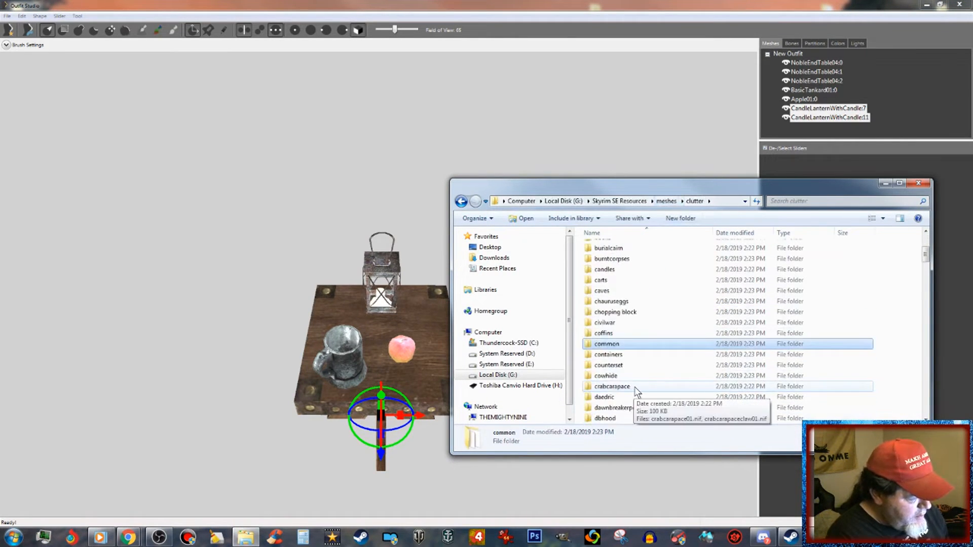
scroll(643, 373, "down", 4)
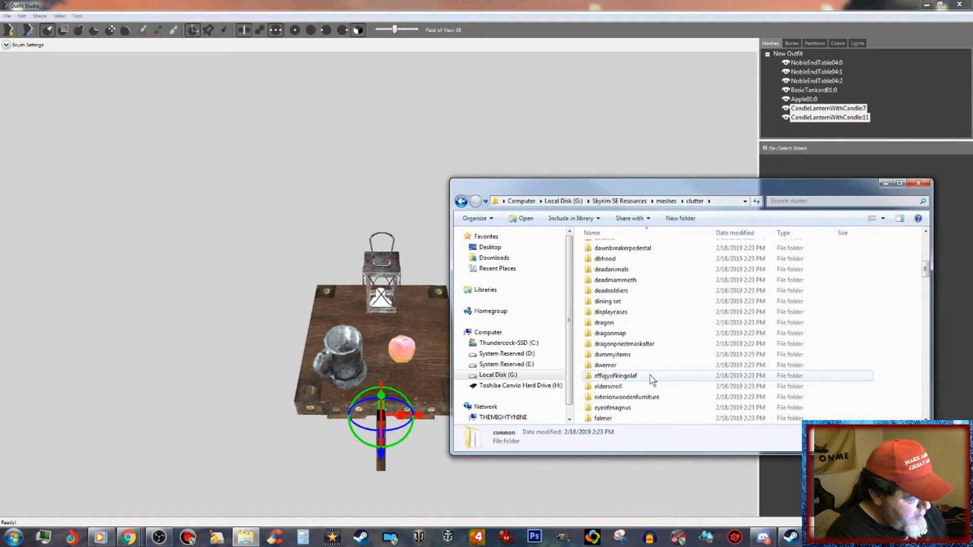
double_click(604, 418)
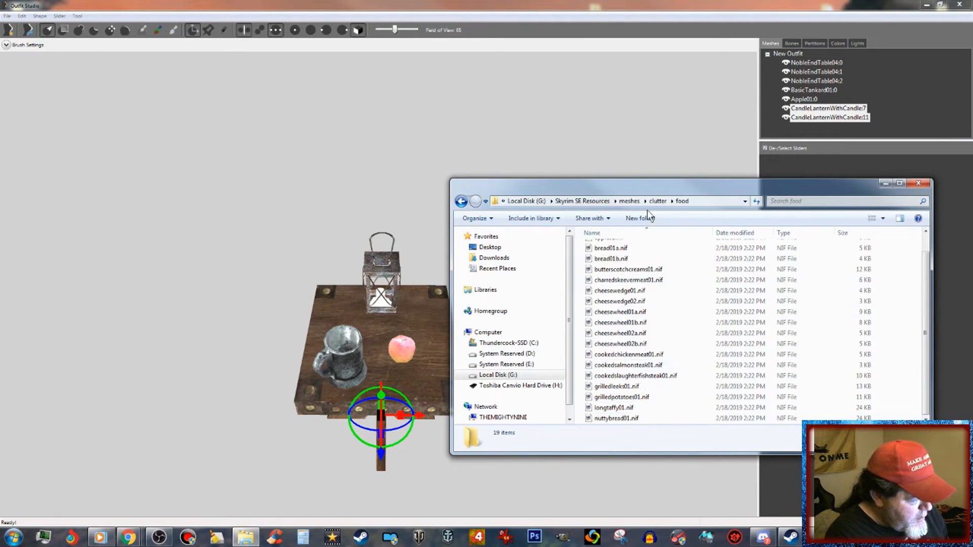
- Go from the food folder to meshes\clutter\ingredients and look through its mesh files for another tabletop item
left_click(658, 200)
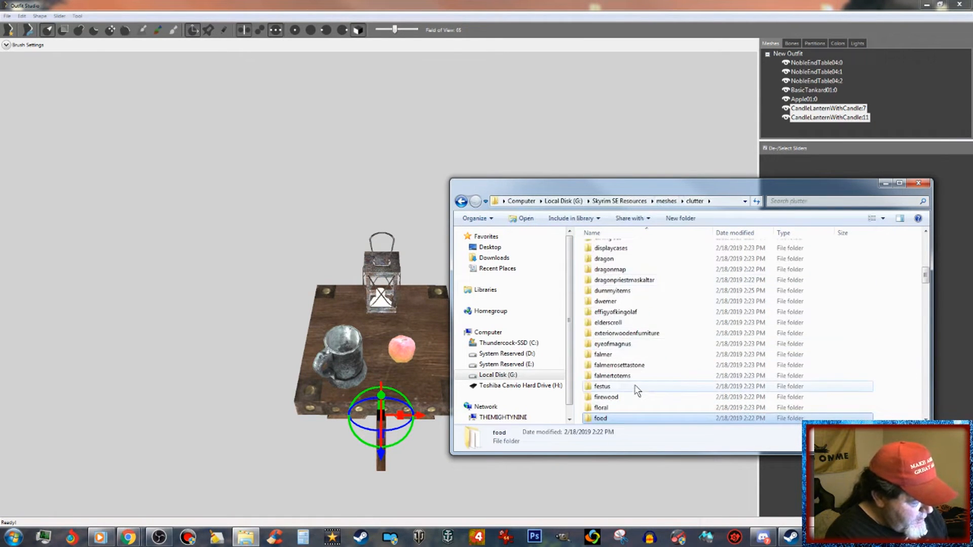
scroll(627, 398, "down", 2)
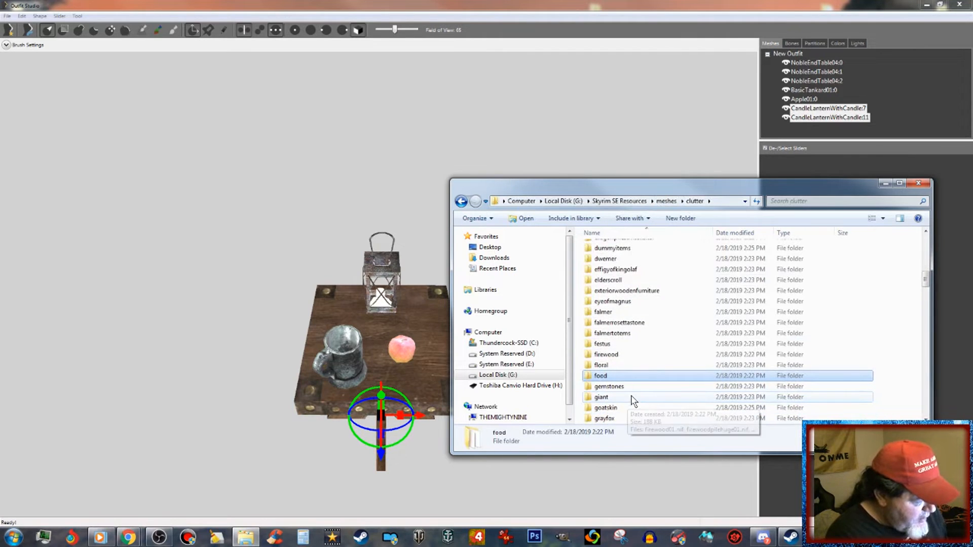
scroll(646, 392, "down", 4)
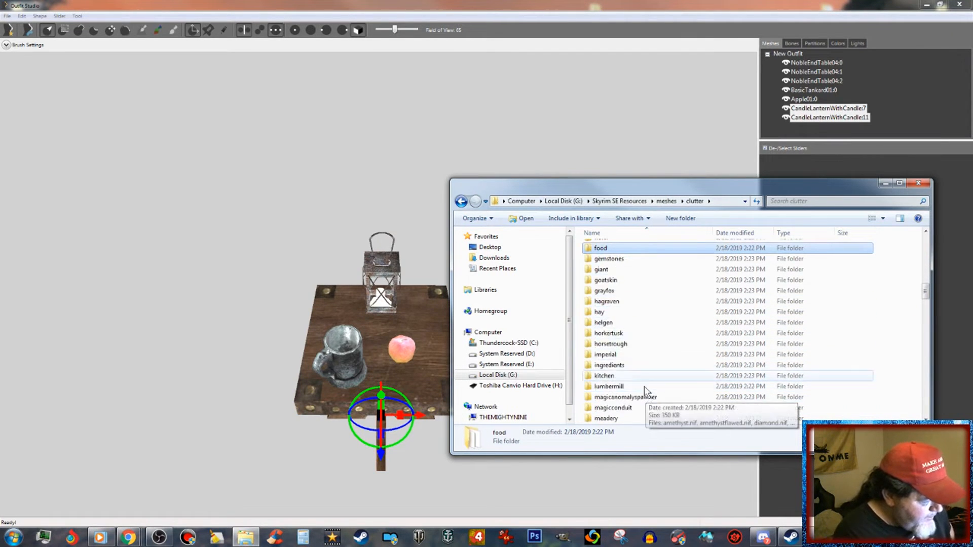
double_click(631, 365)
scroll(709, 346, "down", 8)
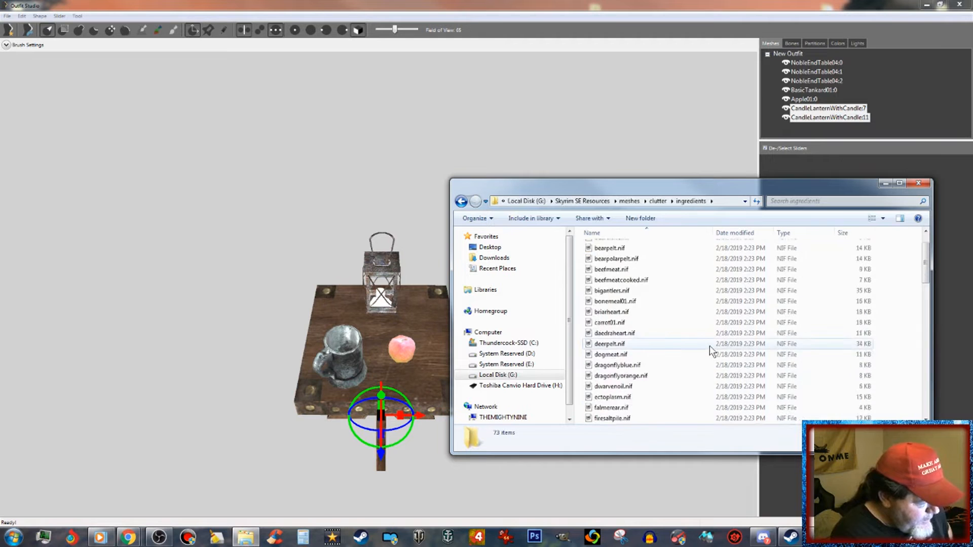
scroll(710, 345, "down", 4)
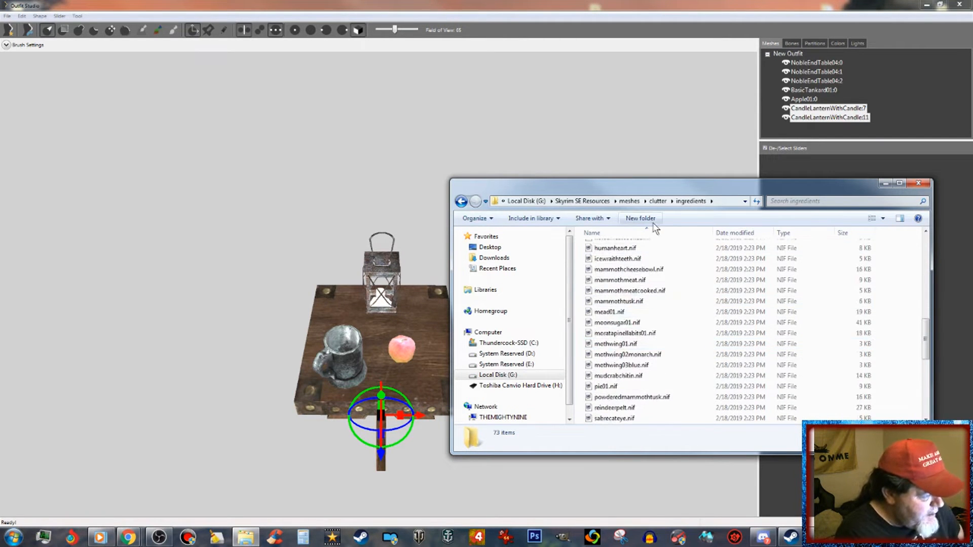
- Go from the ingredients folder back to meshes\clutter and open the potions folder
left_click(657, 201)
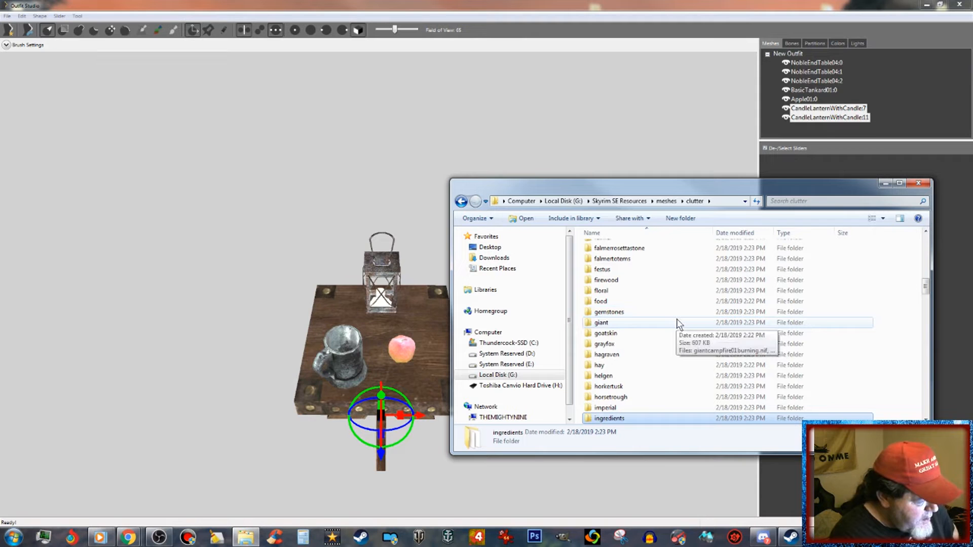
scroll(680, 324, "down", 2)
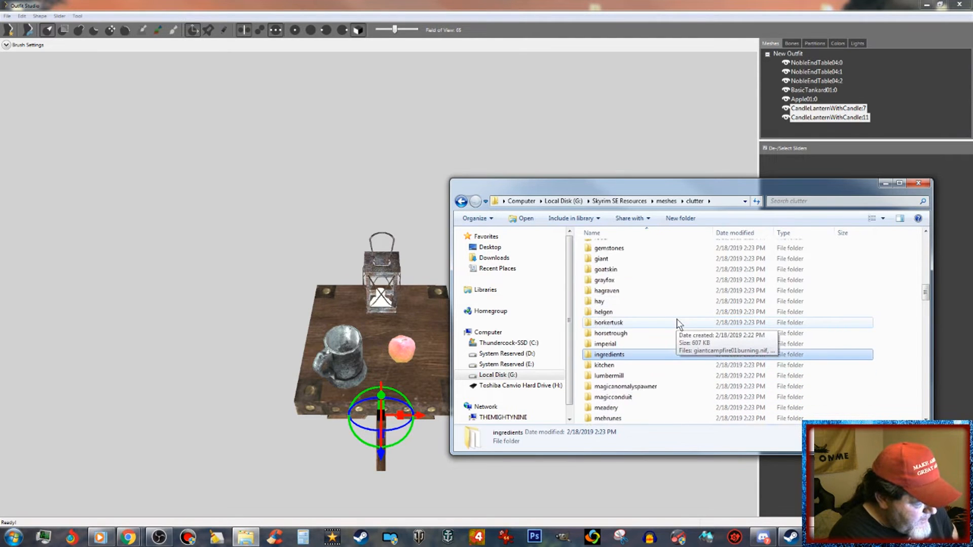
scroll(679, 324, "down", 3)
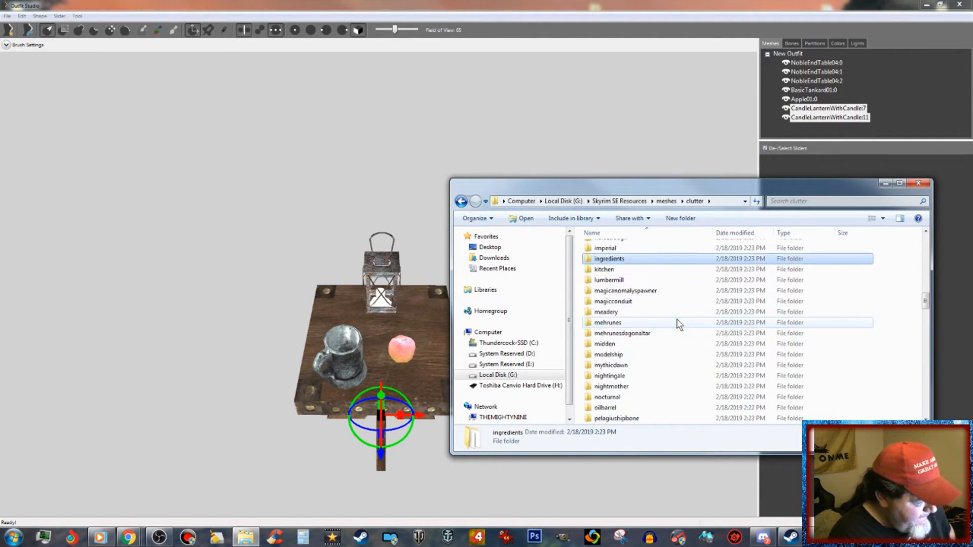
scroll(679, 324, "down", 2)
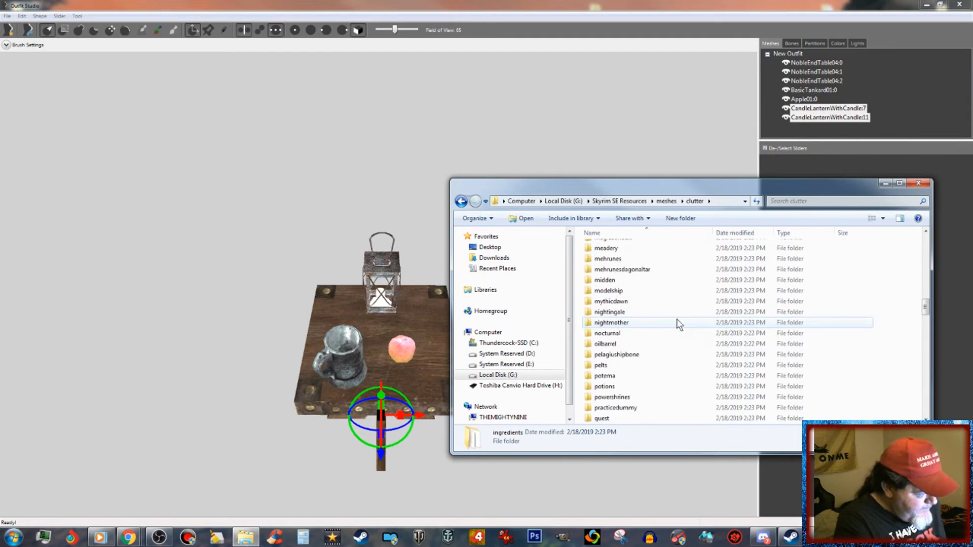
left_click(621, 387)
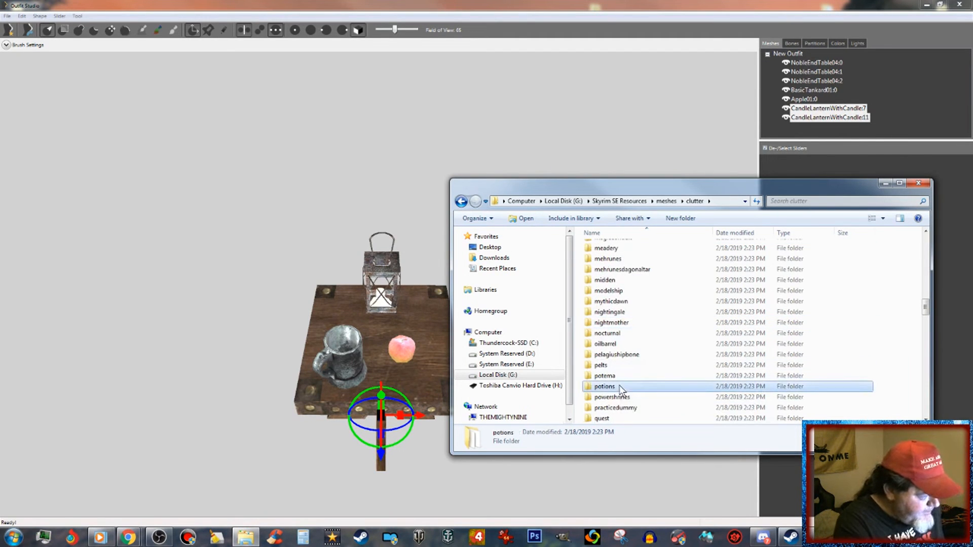
double_click(624, 388)
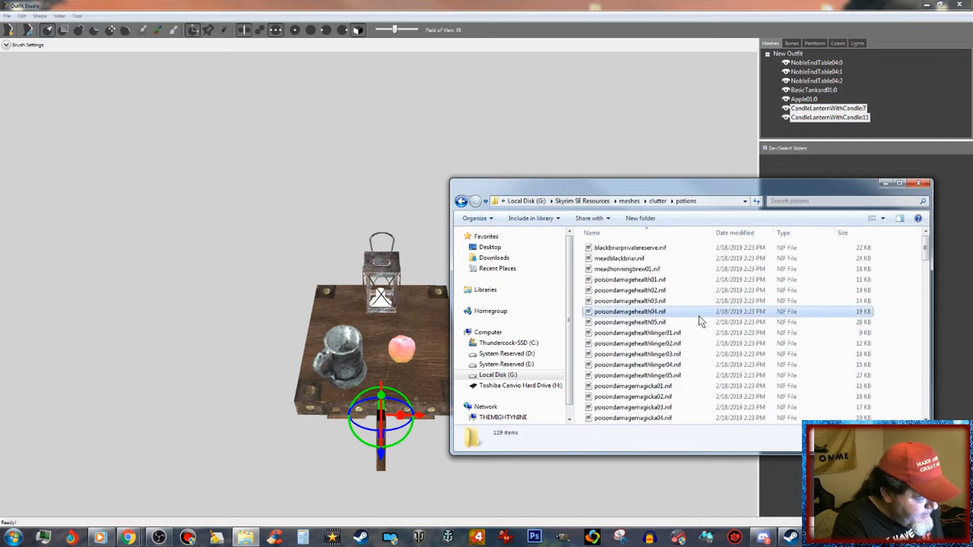
- Look through the mesh files in the potions folder for a bottle that suits the tabletop
scroll(699, 317, "down", 5)
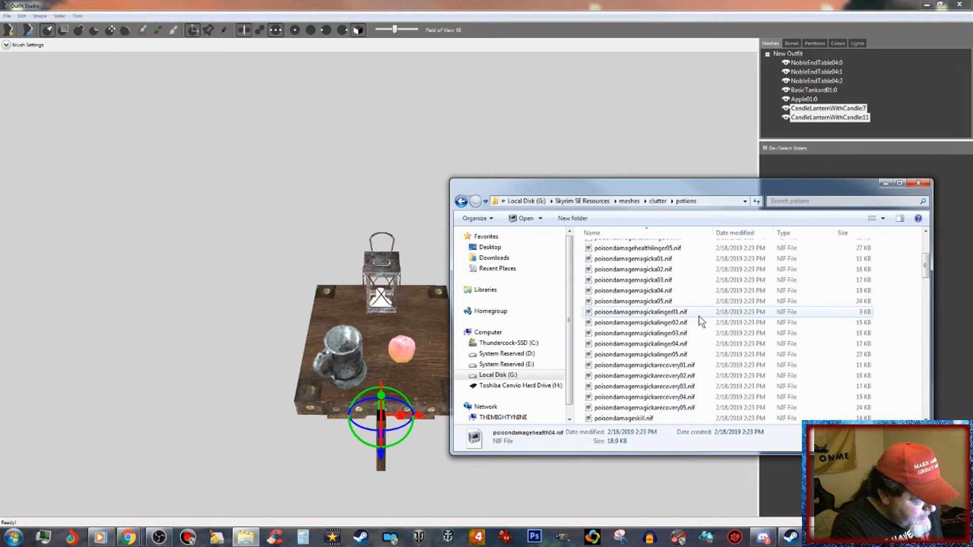
scroll(700, 319, "down", 6)
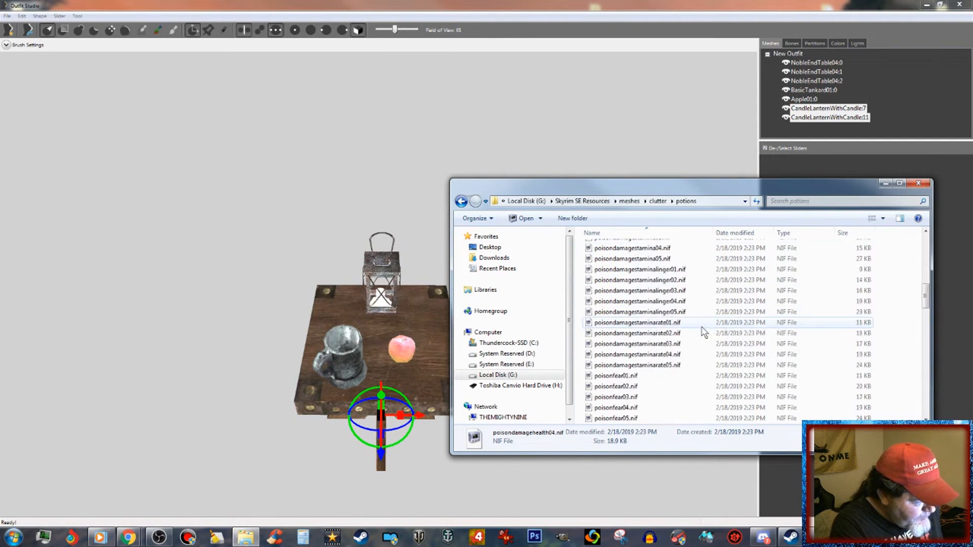
scroll(704, 335, "down", 7)
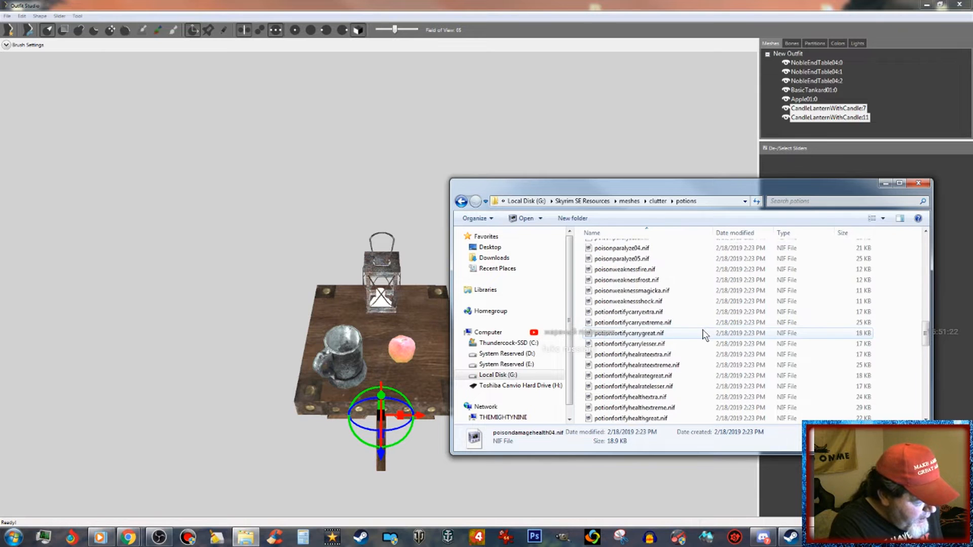
scroll(703, 342, "down", 7)
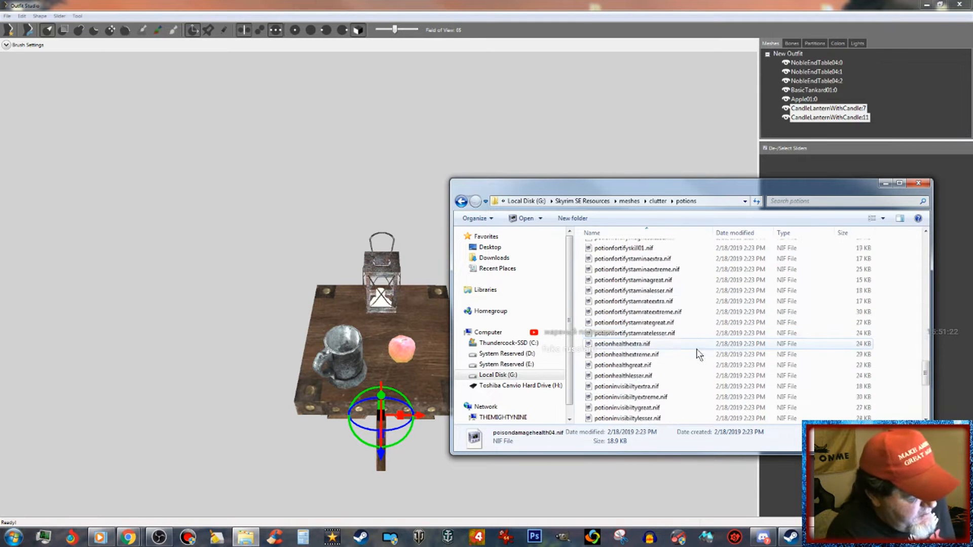
scroll(700, 355, "down", 5)
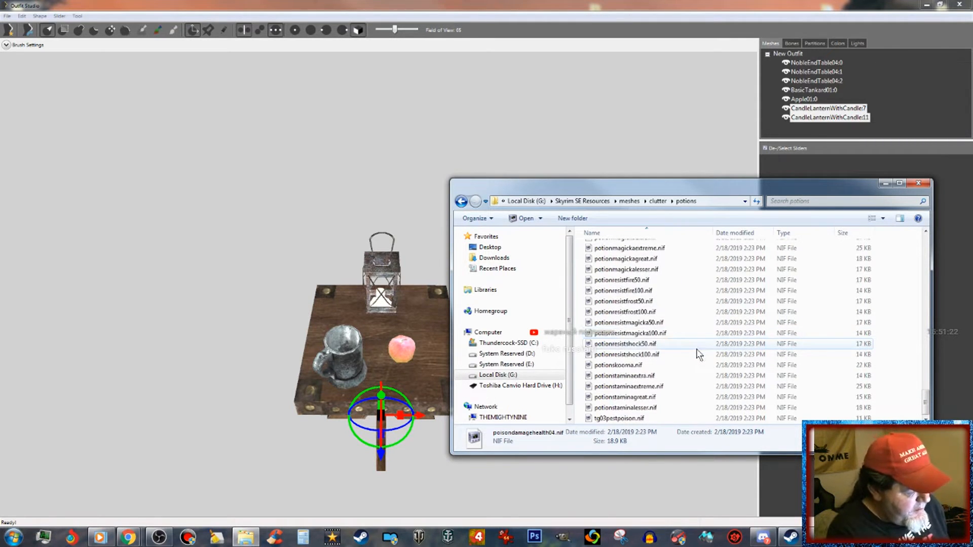
scroll(673, 374, "up", 10)
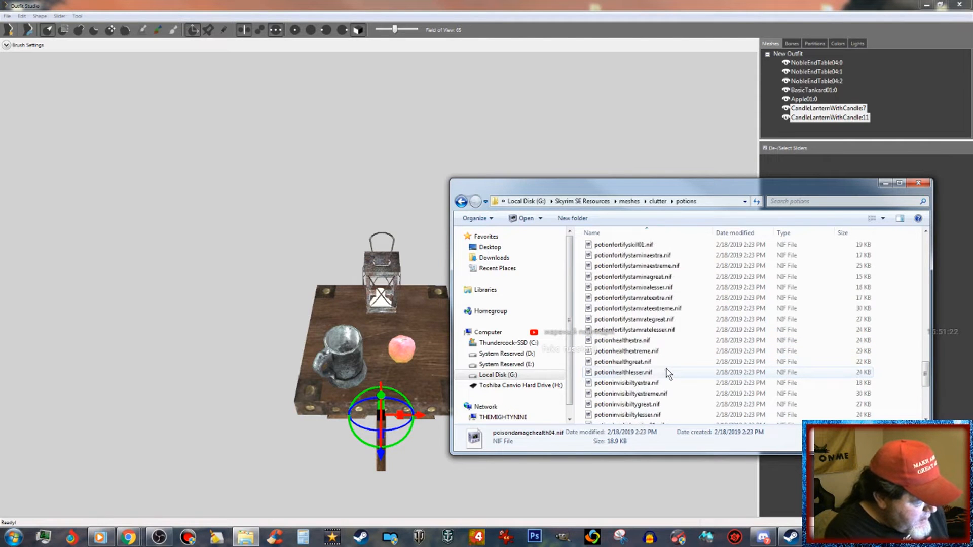
scroll(669, 374, "up", 10)
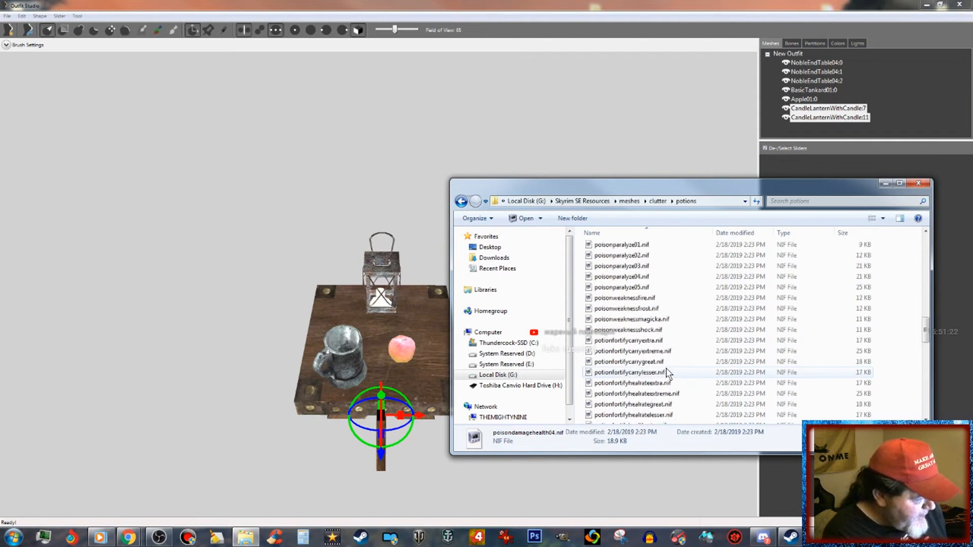
scroll(669, 373, "up", 10)
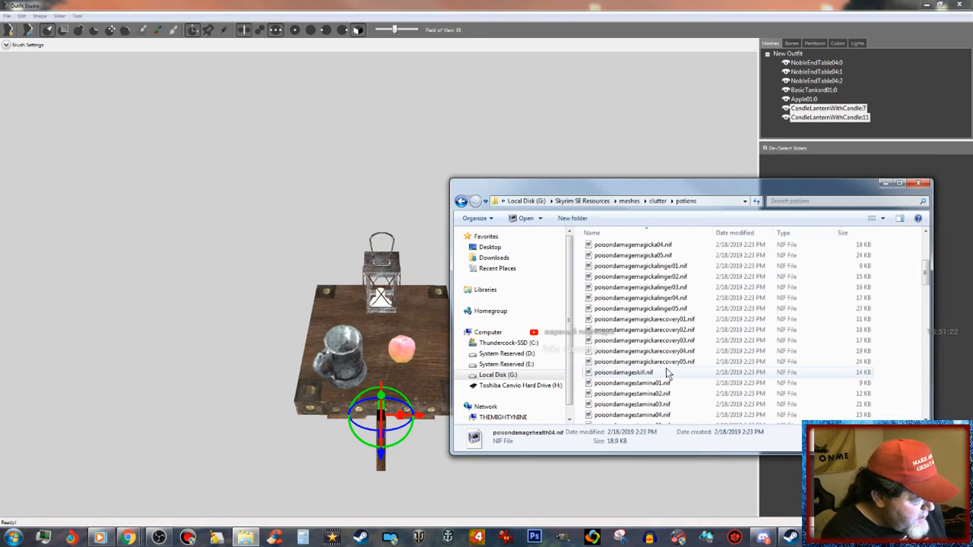
scroll(669, 373, "up", 2)
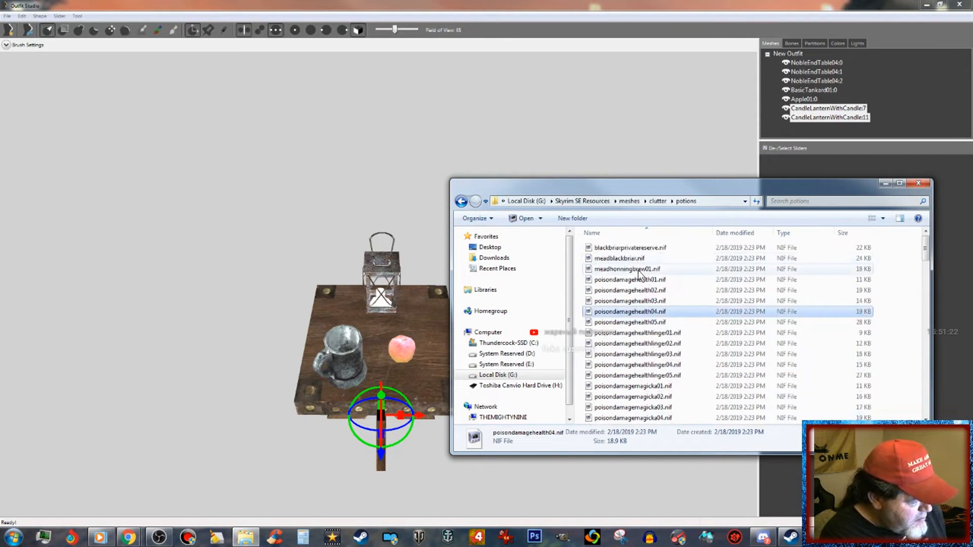
- Import meadhonningbrew01.nif from the potions folder into the Outfit Studio scene
left_click(639, 271)
left_click_drag(650, 274, 196, 356)
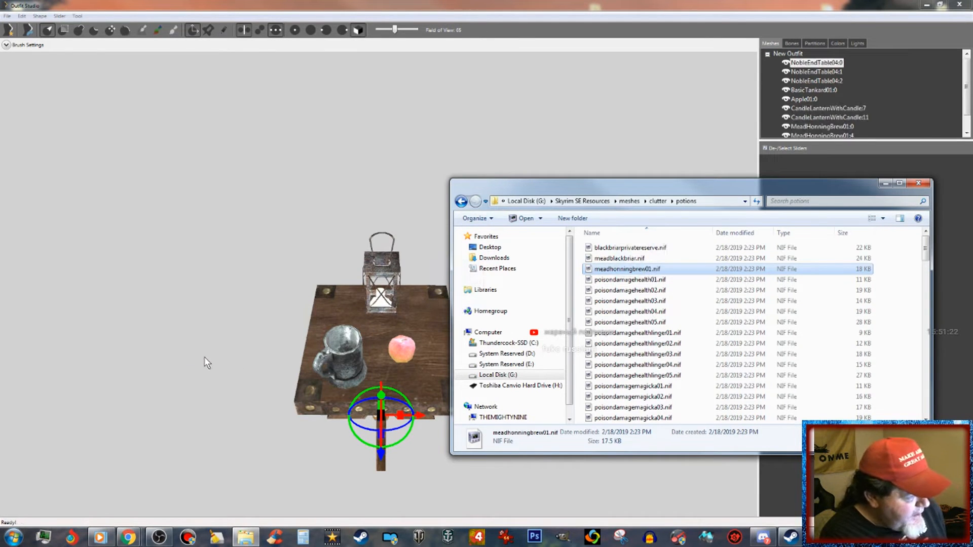
left_click(205, 357)
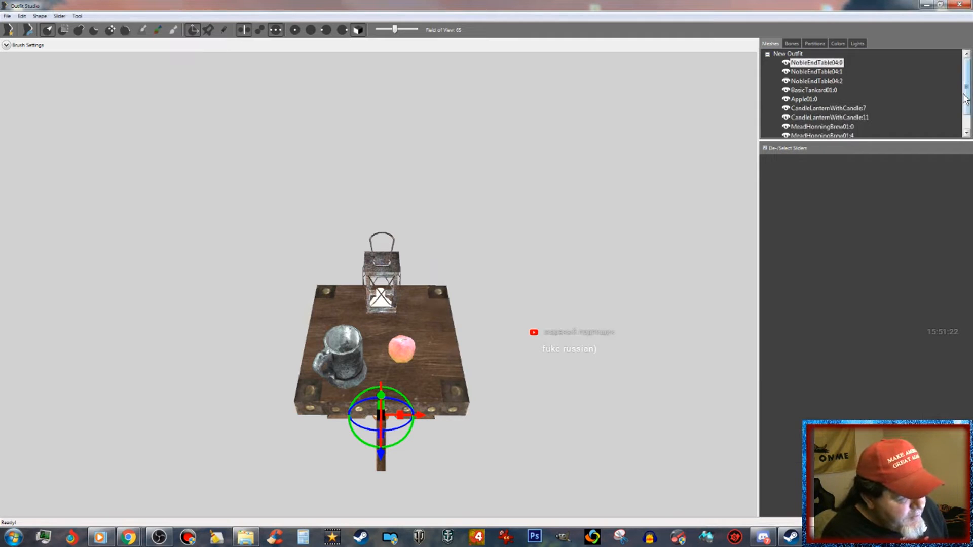
- Select all three MeadHonningBrew01 shapes, shift the bottle sideways from the table's centre and raise it to tabletop height
scroll(966, 99, "down", 1)
left_click(844, 110)
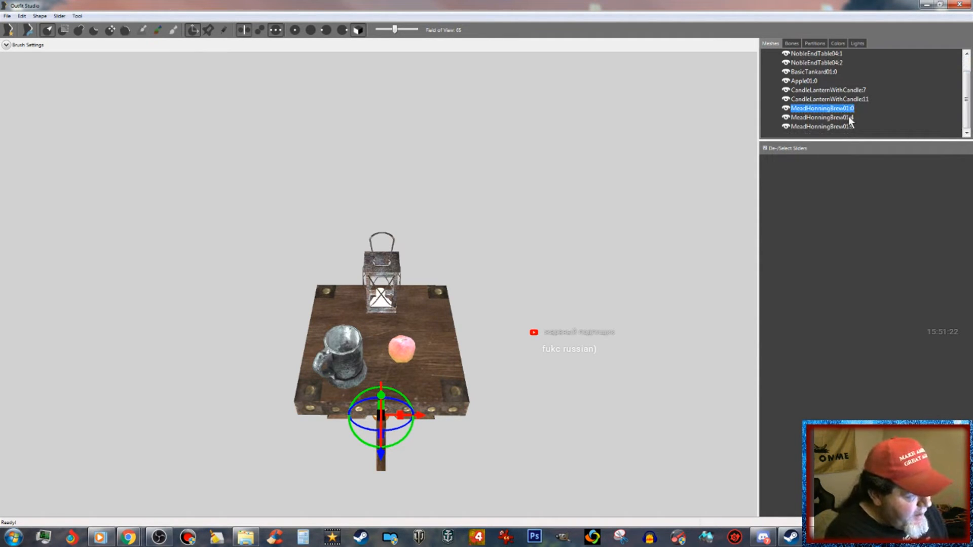
left_click(851, 118, "ctrl")
left_click(842, 127, "ctrl")
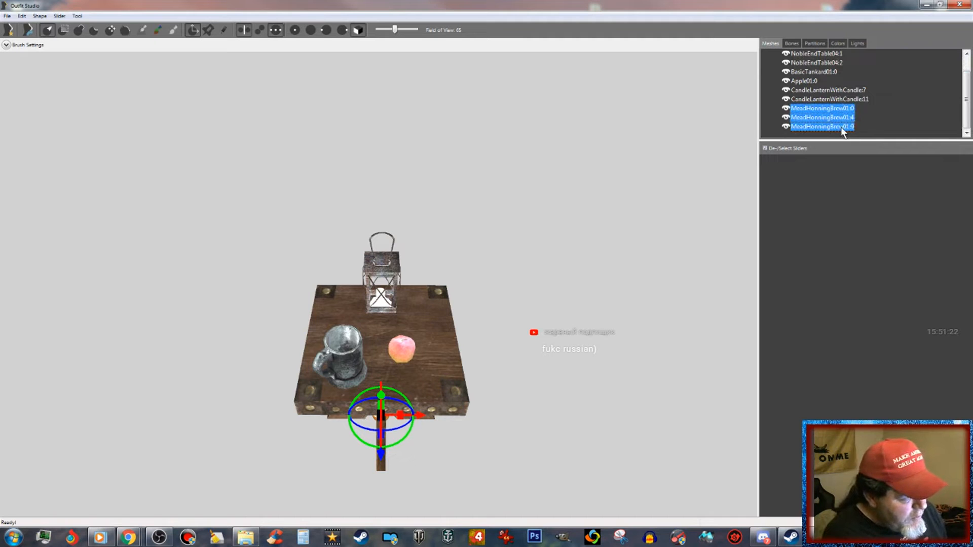
right_click_drag(564, 383, 540, 390)
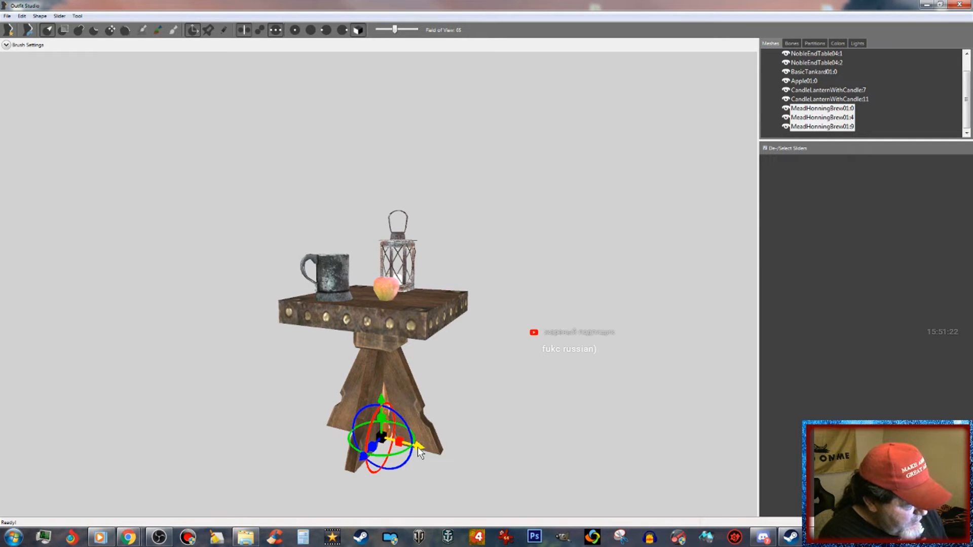
left_click_drag(418, 447, 397, 445)
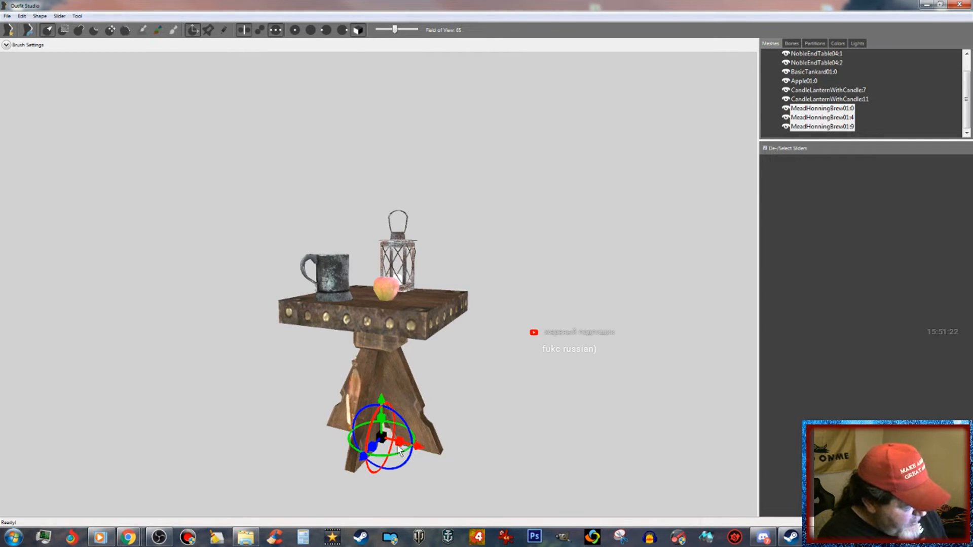
left_click_drag(385, 396, 388, 286)
- Rotate the mead bottle about the vertical axis and slide it across the tabletop to stand beside the tankard
right_click_drag(463, 324, 562, 419)
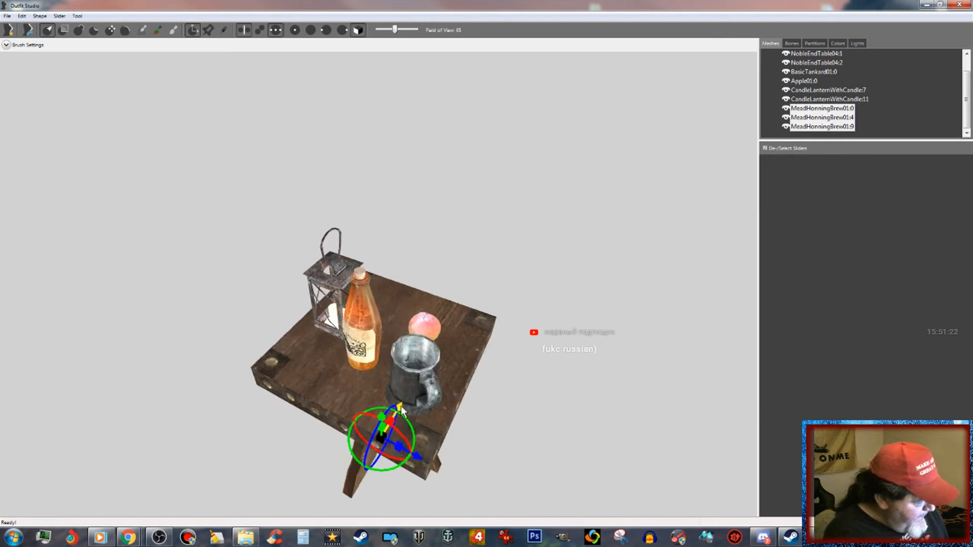
left_click_drag(400, 406, 156, 426)
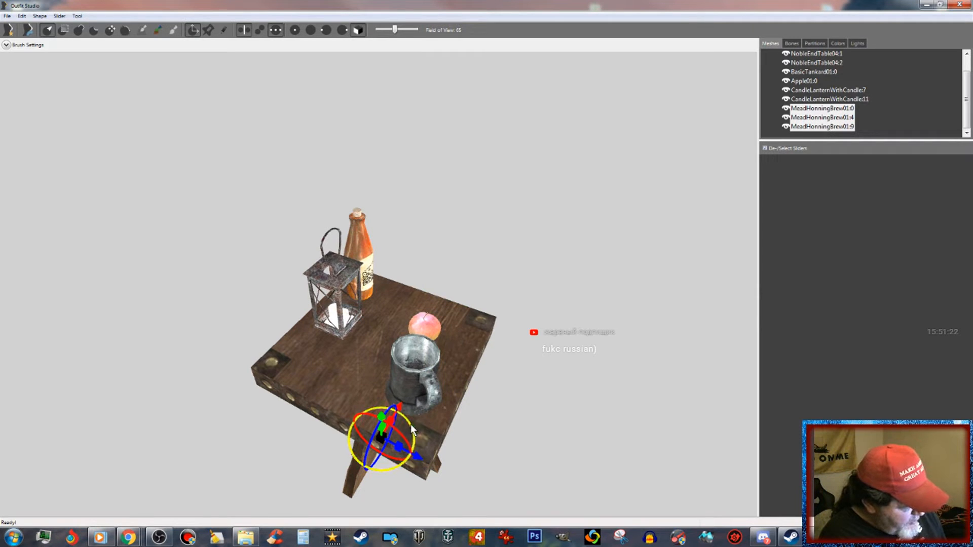
left_click_drag(411, 425, 516, 490)
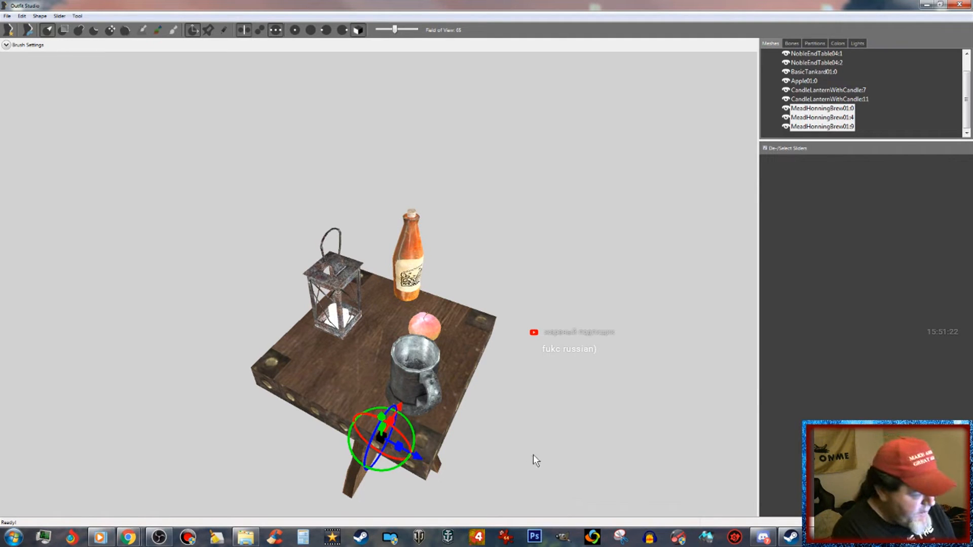
left_click_drag(413, 431, 424, 438)
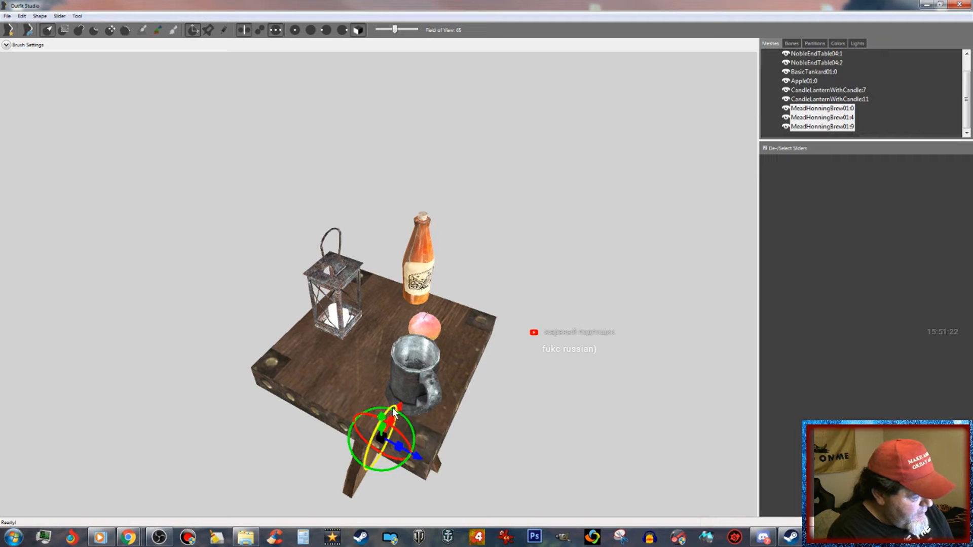
left_click_drag(400, 407, 363, 506)
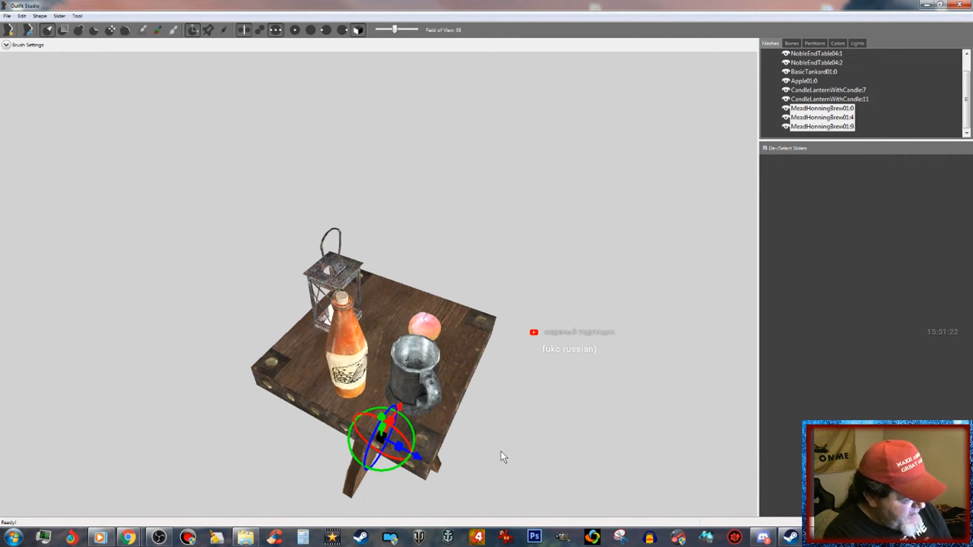
- Lower the mead bottle slightly so its base rests on the tabletop, and check the arrangement from several sides
right_click_drag(510, 452, 507, 421)
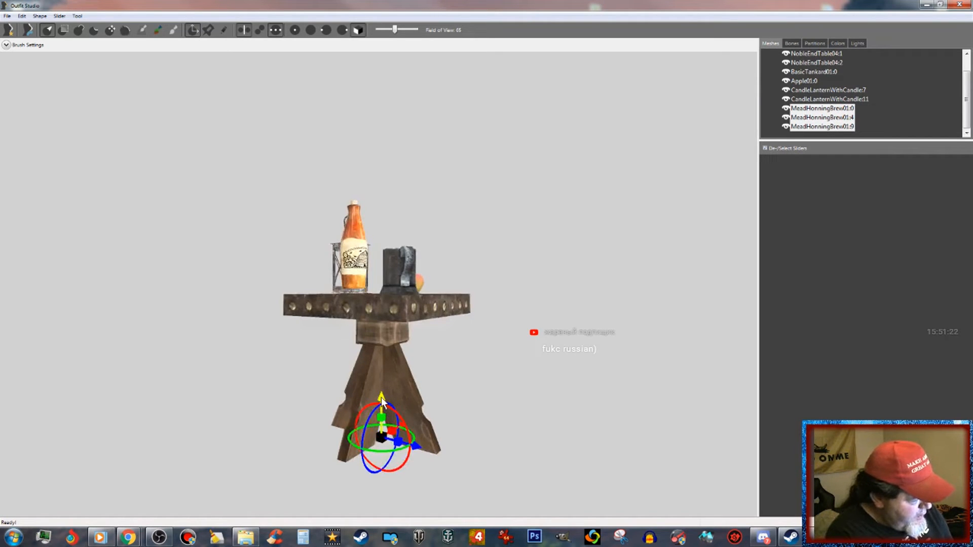
left_click_drag(382, 400, 369, 411)
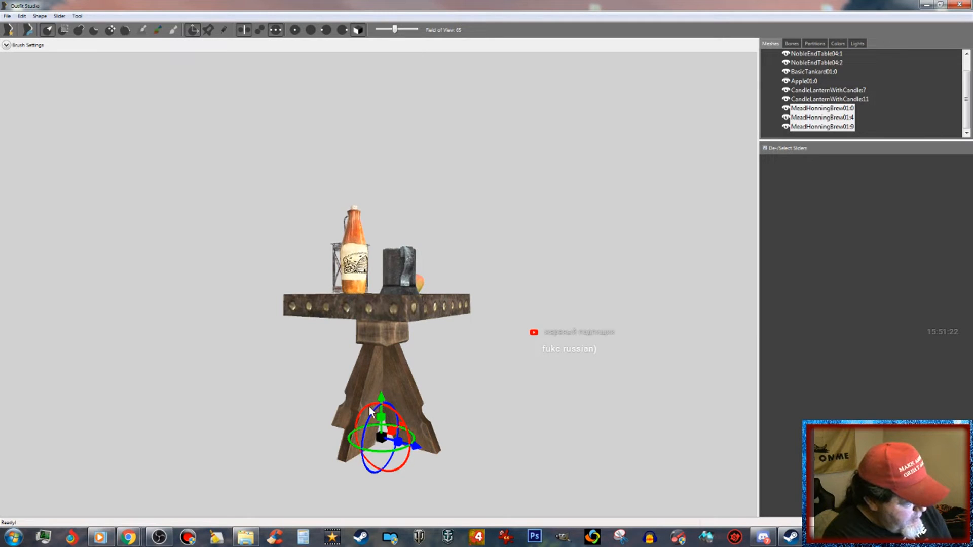
right_click_drag(477, 383, 532, 420)
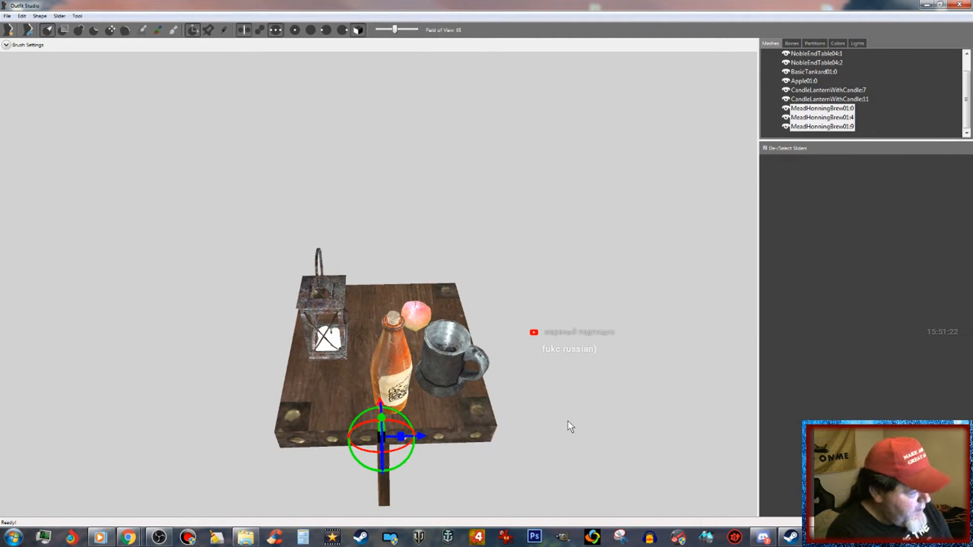
right_click_drag(583, 434, 410, 429)
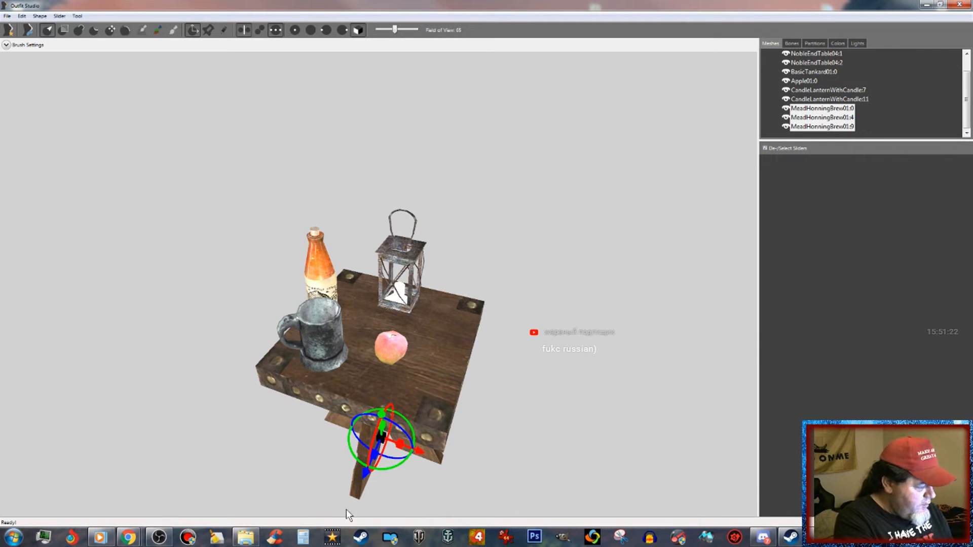
- Import potionfortifyhealthlesser.nif from the clutter potions folder into the Outfit Studio scene
left_click(245, 536)
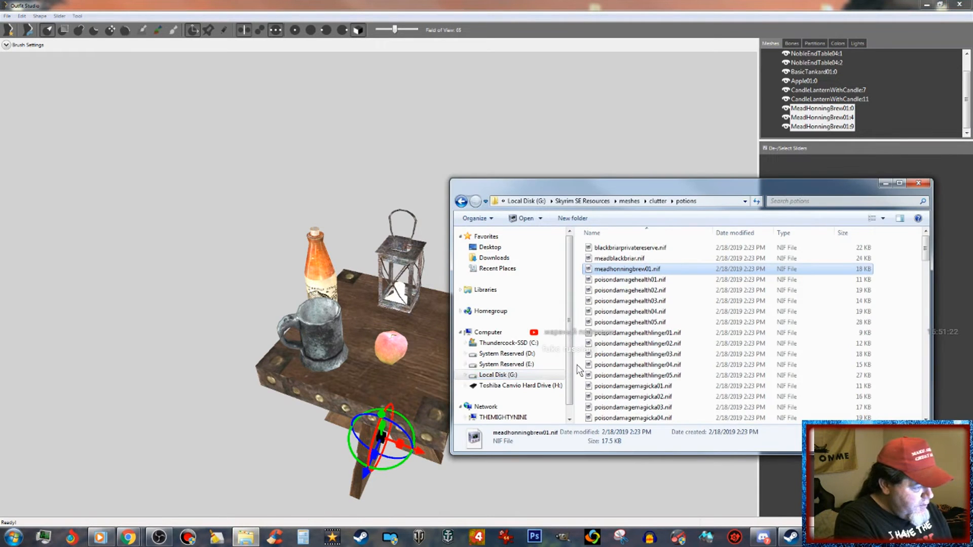
left_click(674, 311)
scroll(676, 314, "down", 3)
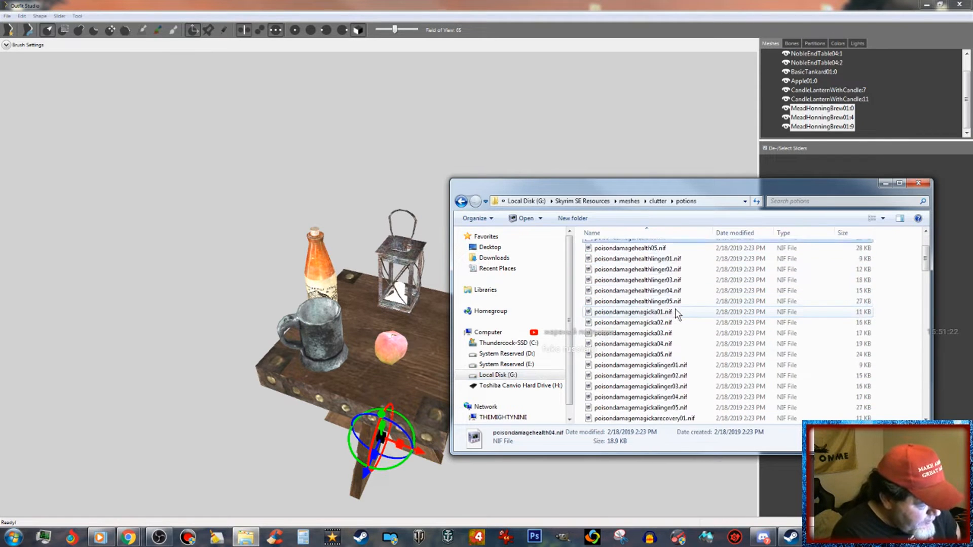
scroll(680, 319, "down", 8)
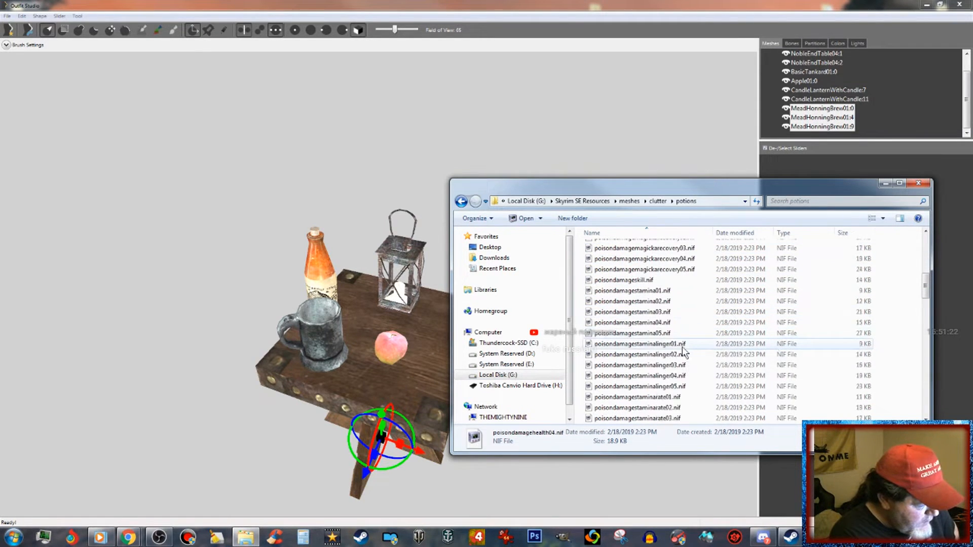
scroll(684, 351, "down", 12)
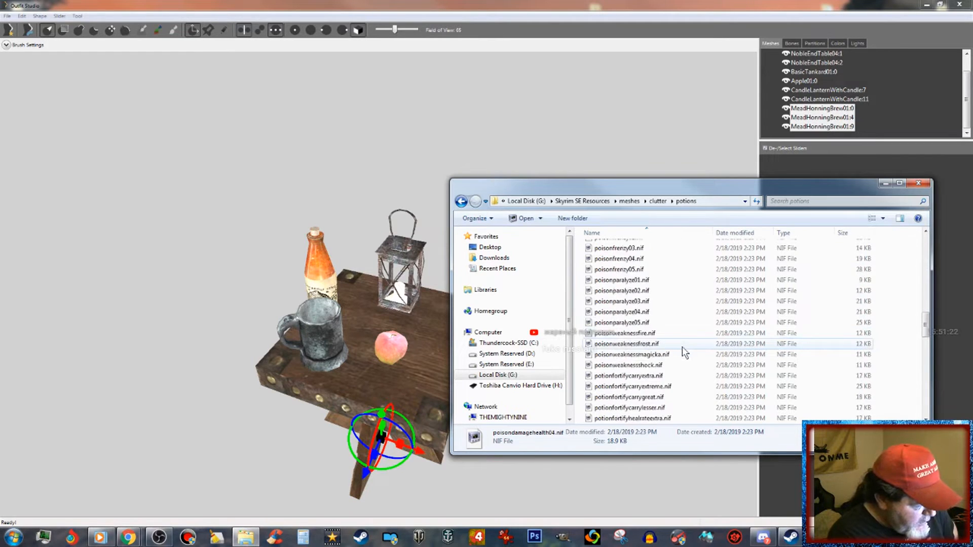
scroll(682, 350, "down", 1)
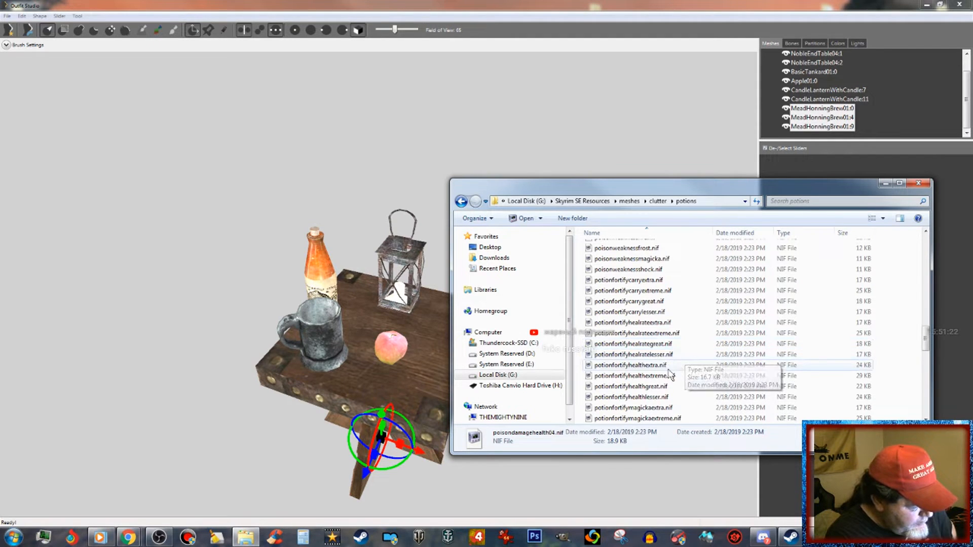
left_click(660, 398)
left_click_drag(665, 400, 240, 460)
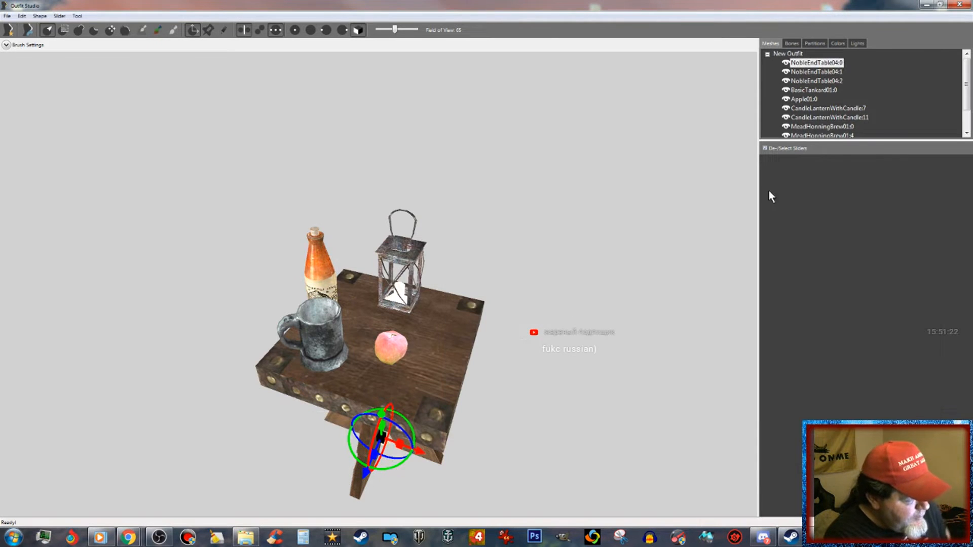
- Select the PotionFortifyHealthLesser shape and raise the potion bottle so its base rests on the tabletop
scroll(967, 91, "down", 1)
scroll(967, 92, "down", 2)
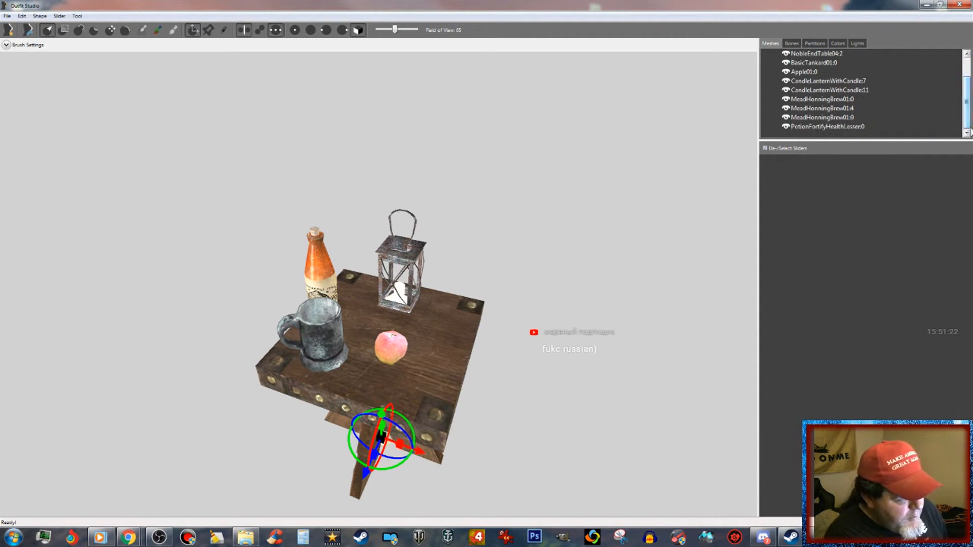
left_click(838, 126)
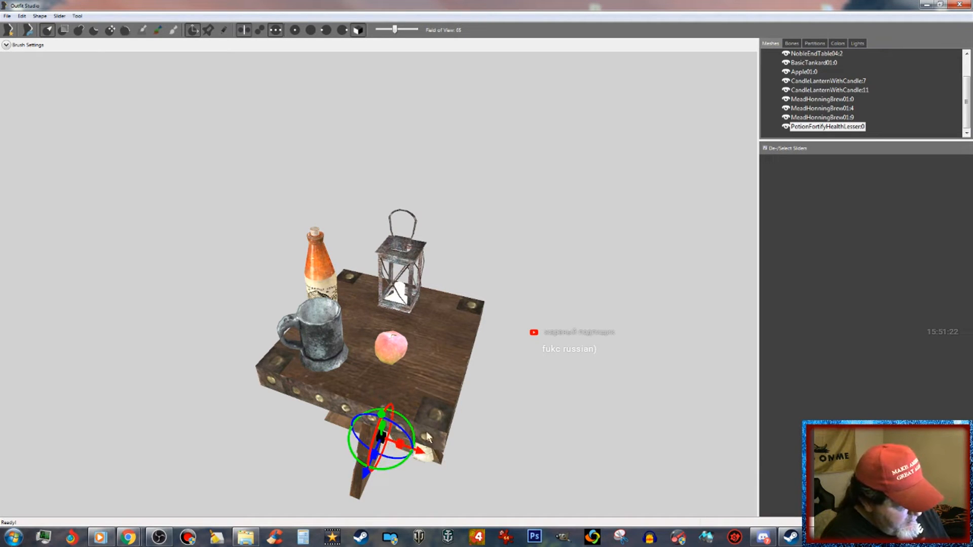
left_click_drag(384, 416, 394, 294)
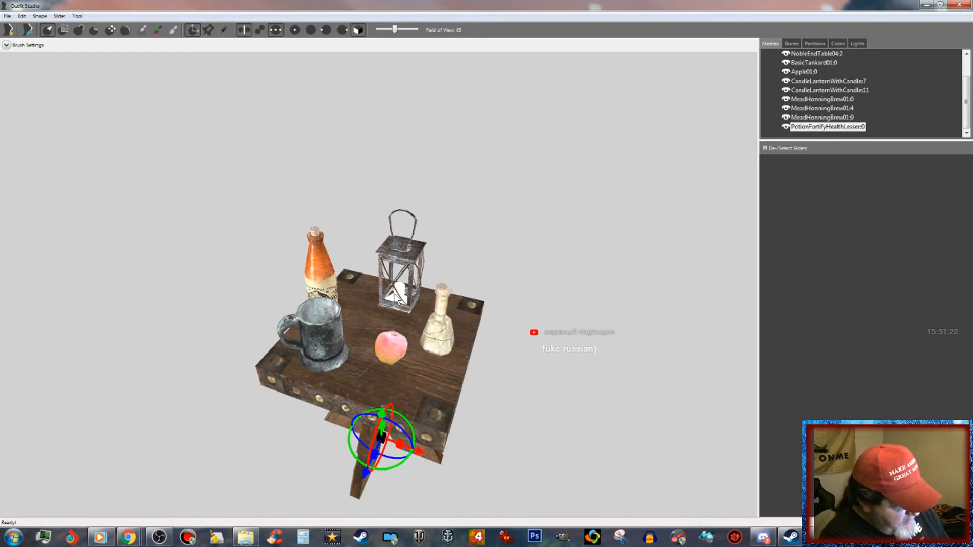
right_click_drag(568, 334, 536, 301)
scroll(521, 317, "up", 3)
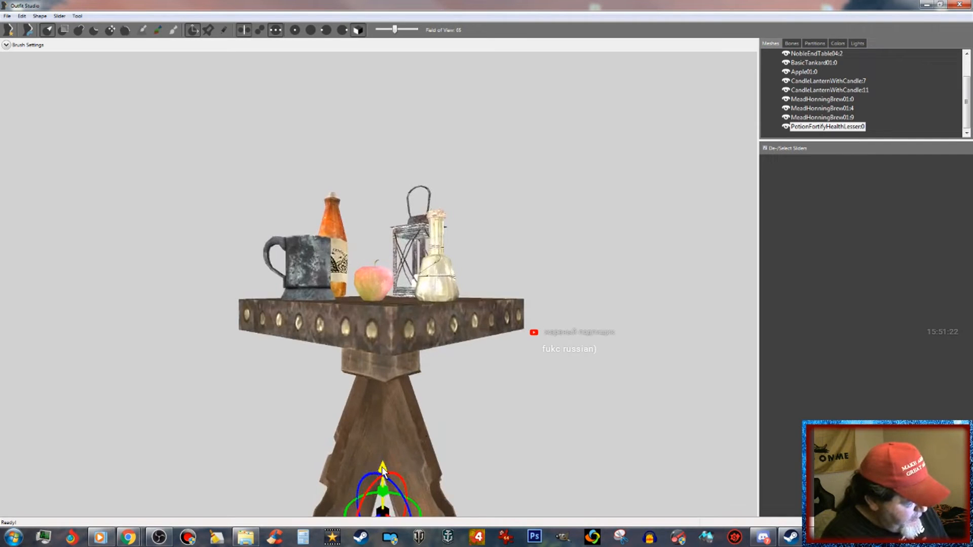
left_click_drag(383, 468, 381, 467)
- Slide the potion bottle back across the tabletop to stand between the apple and the lantern's side, and hide the transform gizmo
right_click_drag(497, 426, 571, 411)
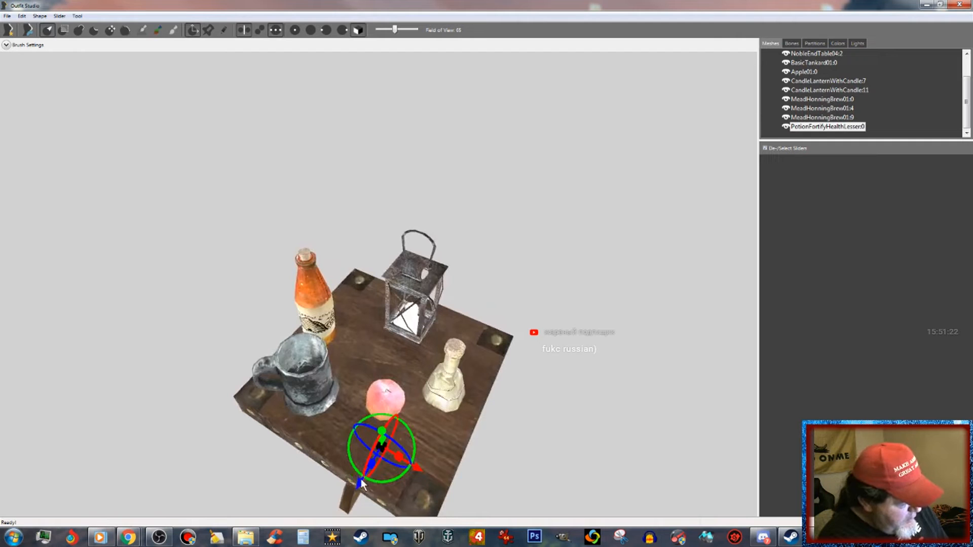
left_click_drag(361, 486, 377, 478)
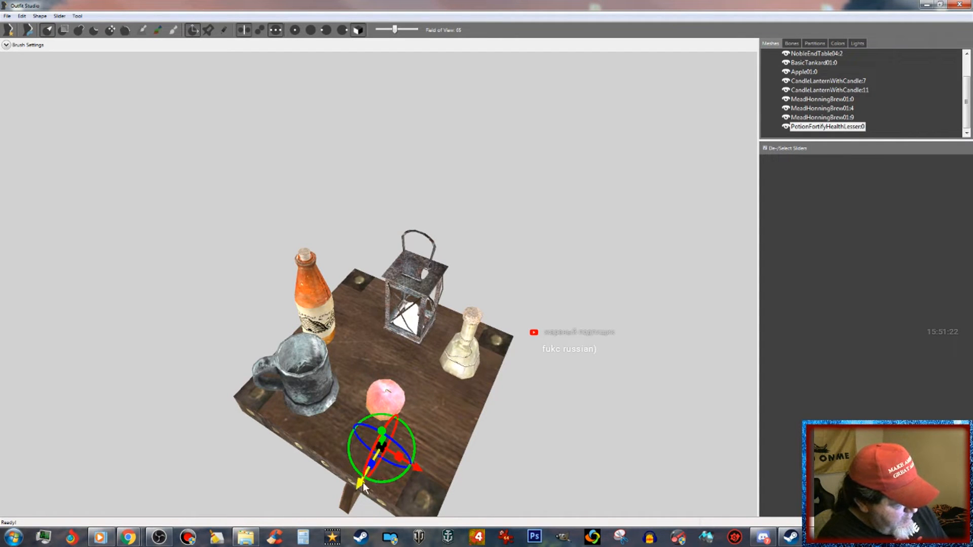
left_click_drag(357, 483, 357, 504)
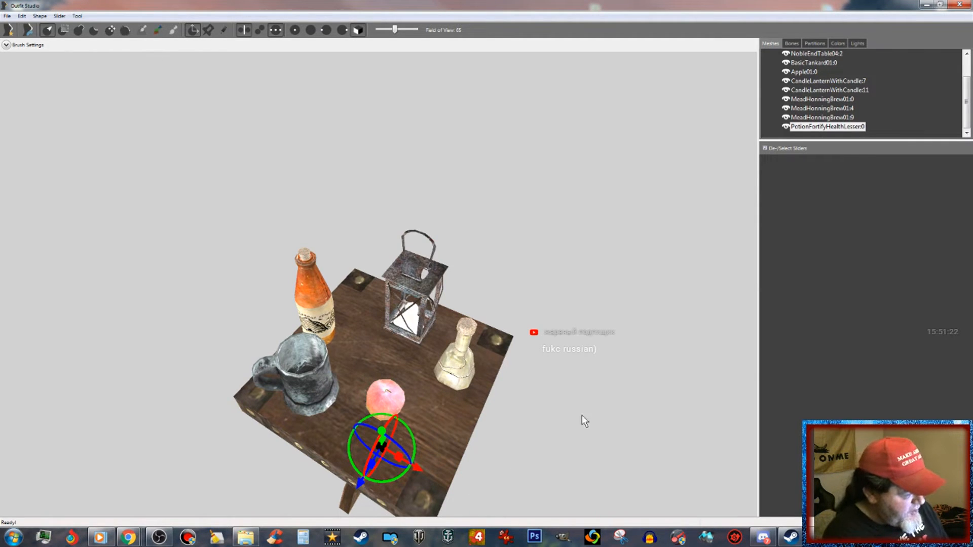
right_click_drag(604, 398, 635, 371)
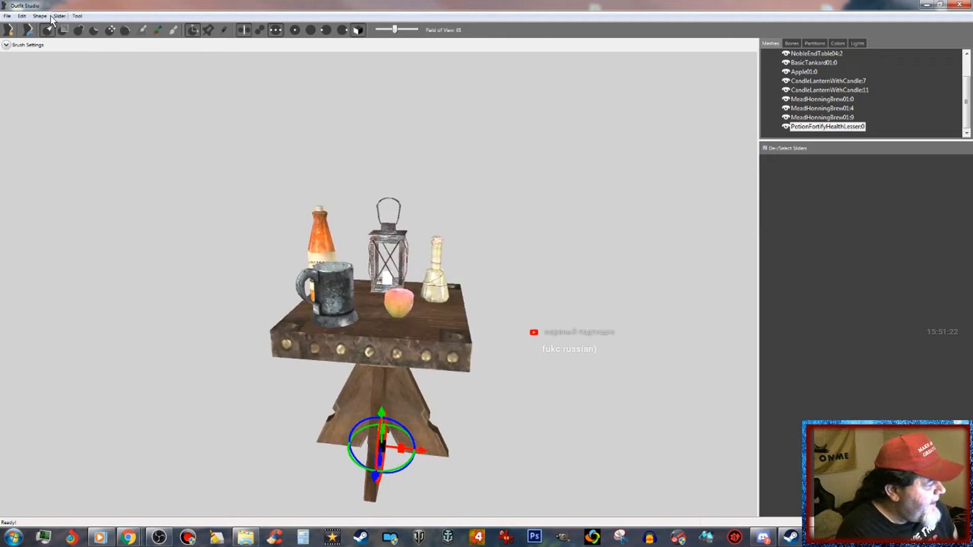
left_click(192, 31)
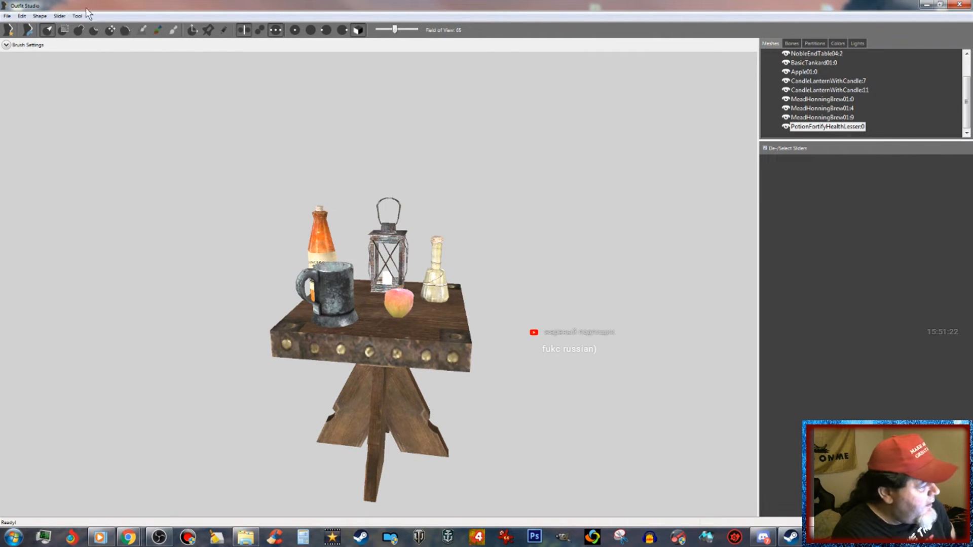
- Conform the selected potion shape and all shapes, and set the base shape
left_click(59, 17)
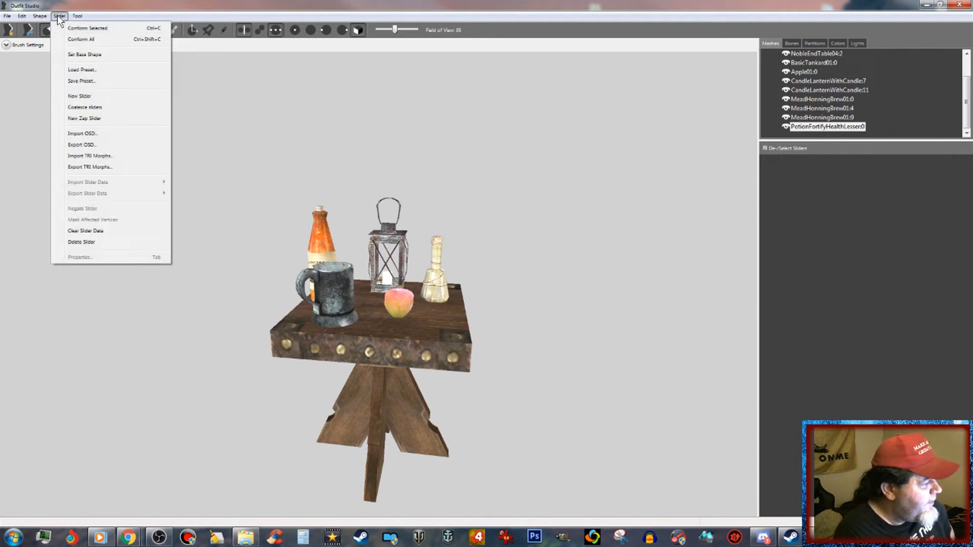
left_click(81, 28)
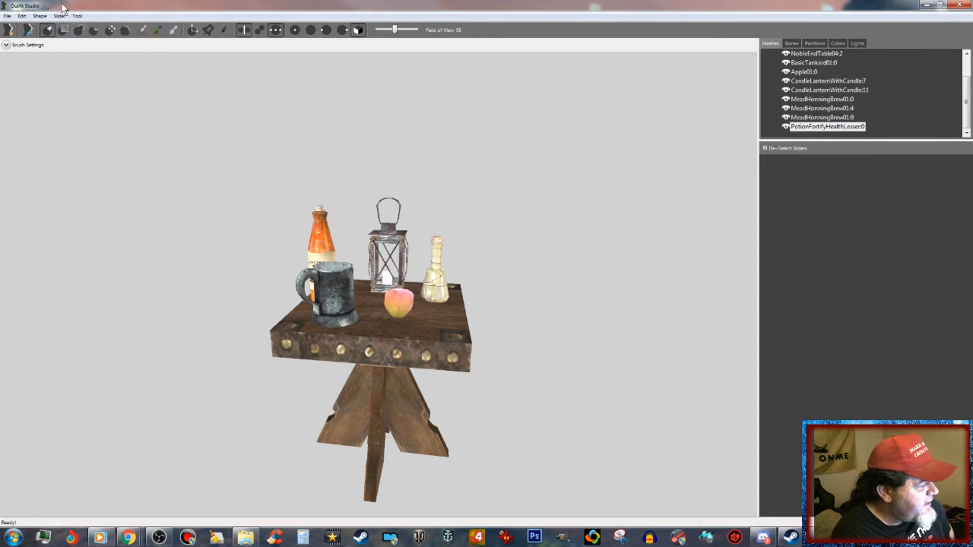
left_click(61, 15)
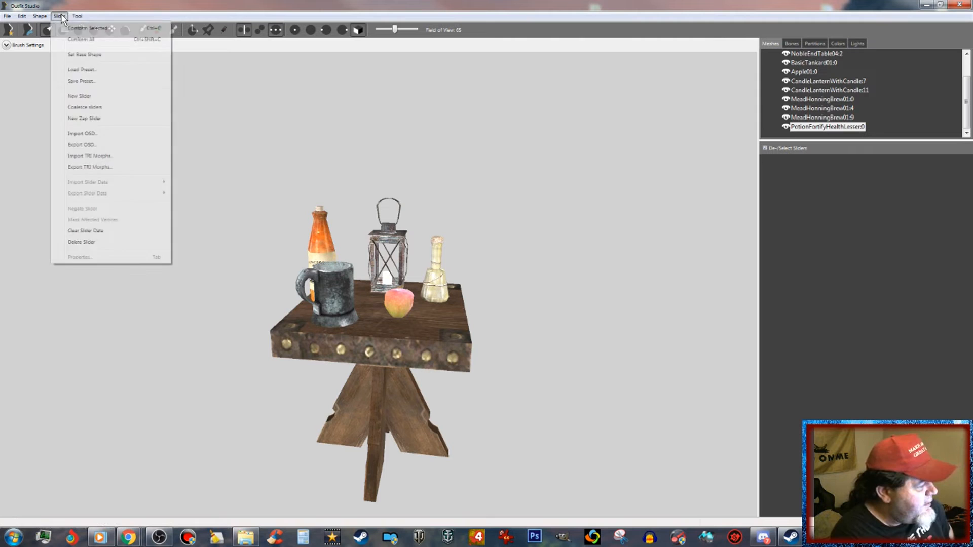
left_click(85, 40)
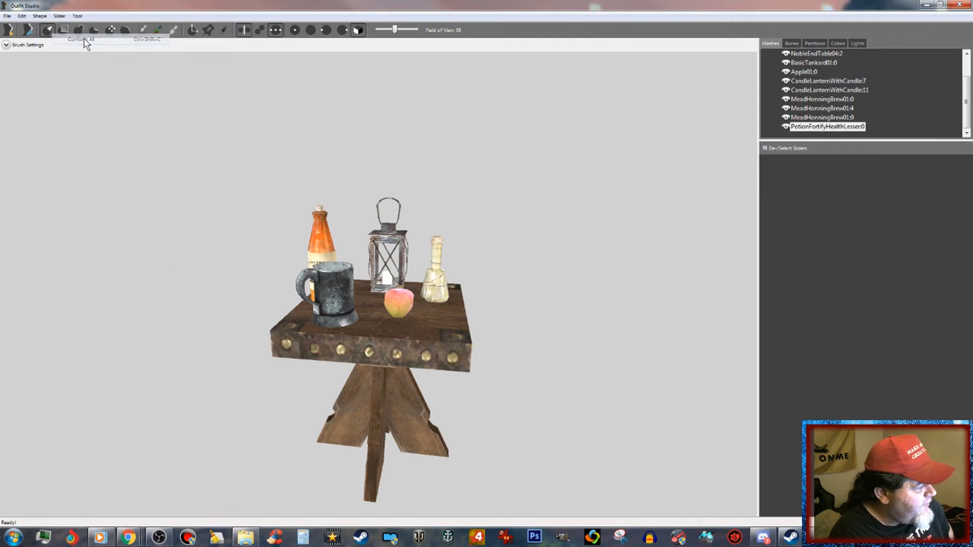
left_click(64, 15)
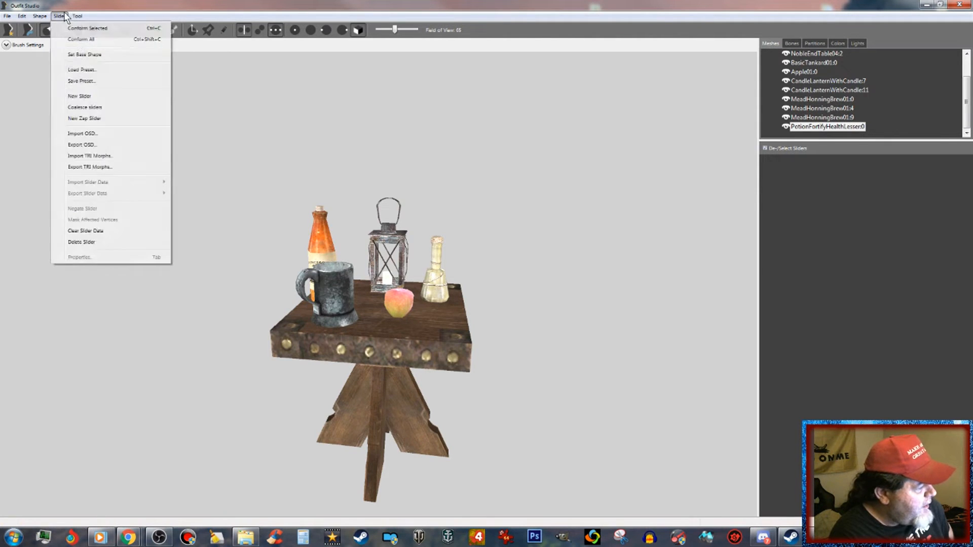
left_click(91, 55)
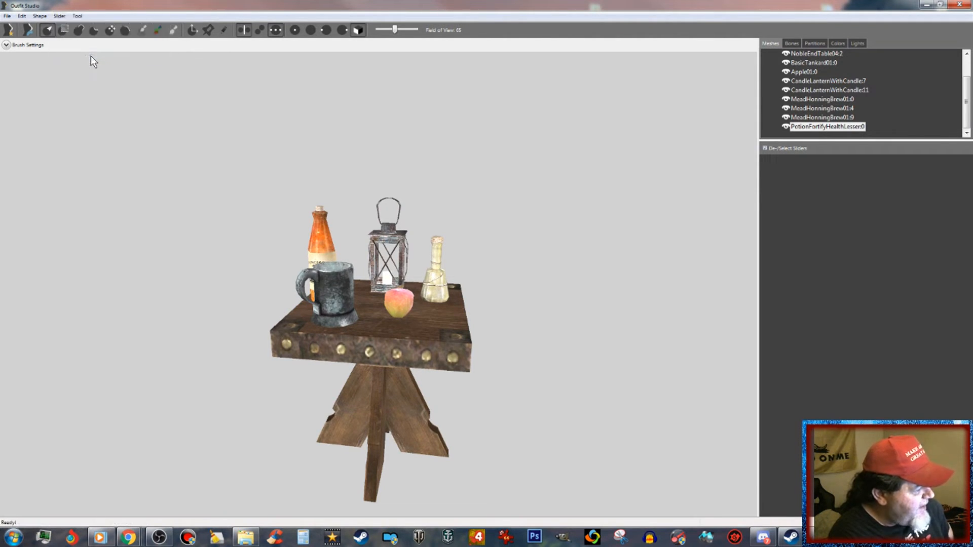
- Start saving the scene as a new project with the display name 000NobleEndTable04
left_click(7, 16)
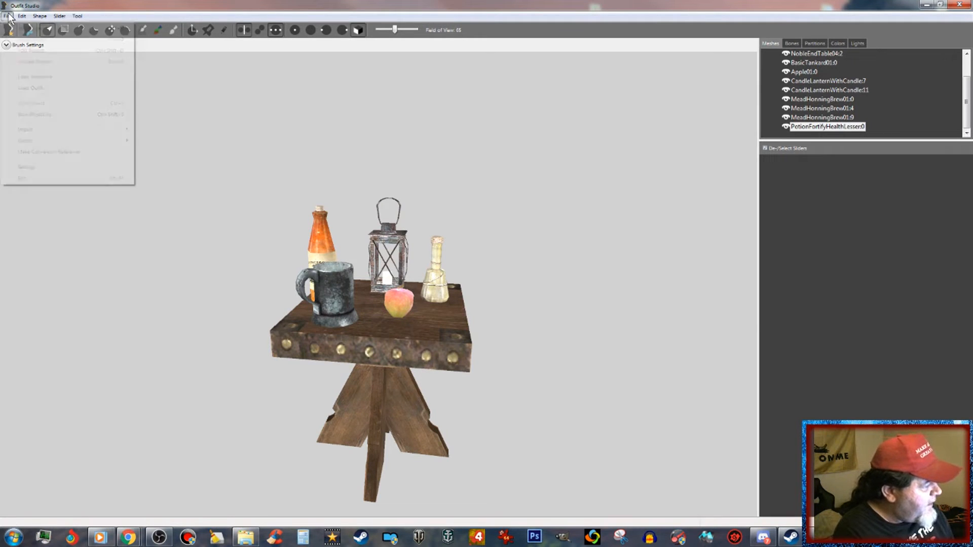
left_click(41, 114)
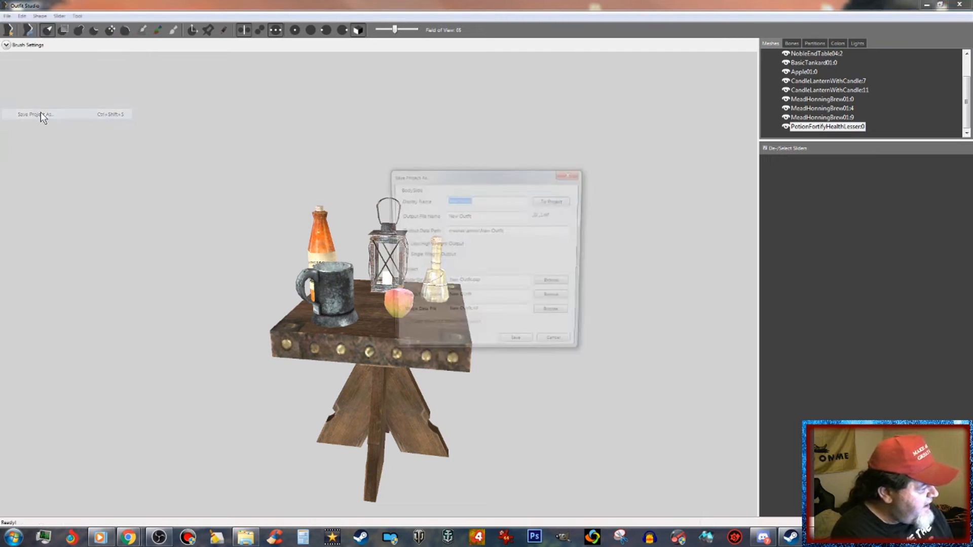
left_click(474, 201)
left_click_drag(474, 200, 445, 201)
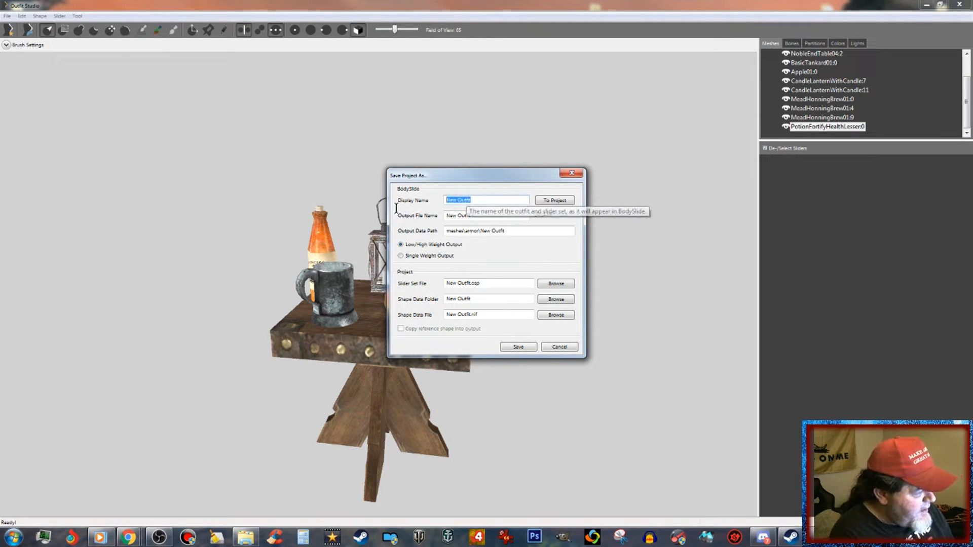
type("000")
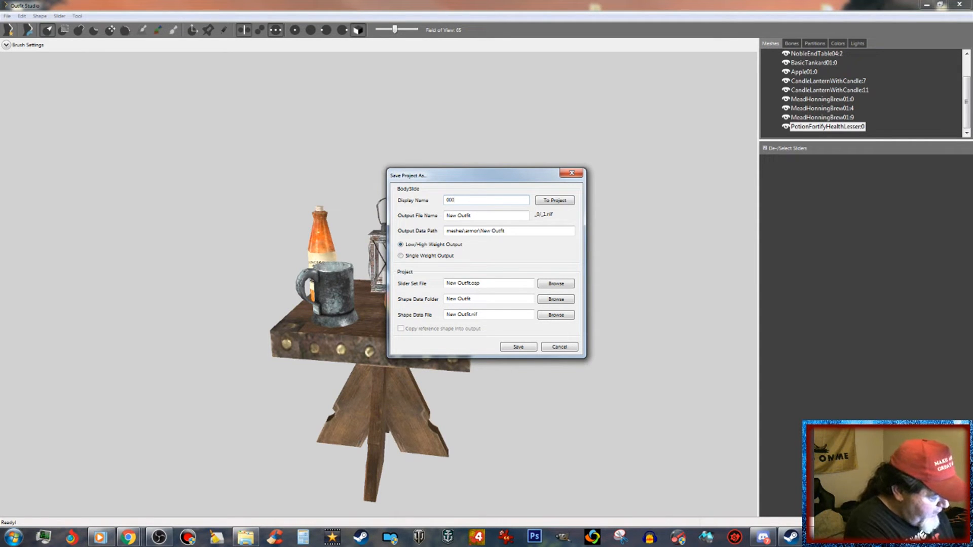
type("NobleEndTabl")
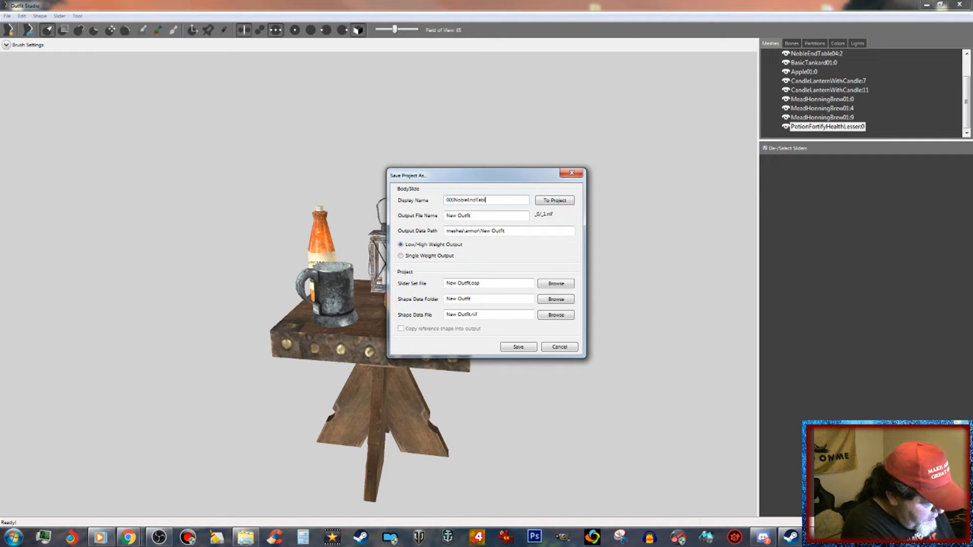
type("e04")
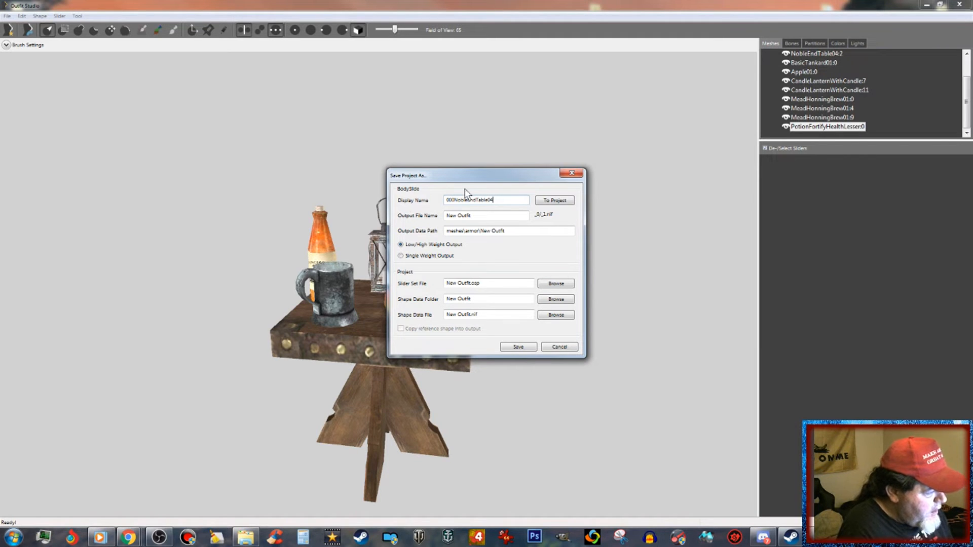
- Copy the display name 000NobleEndTable04 into the output file name and choose single weight output
double_click(477, 201)
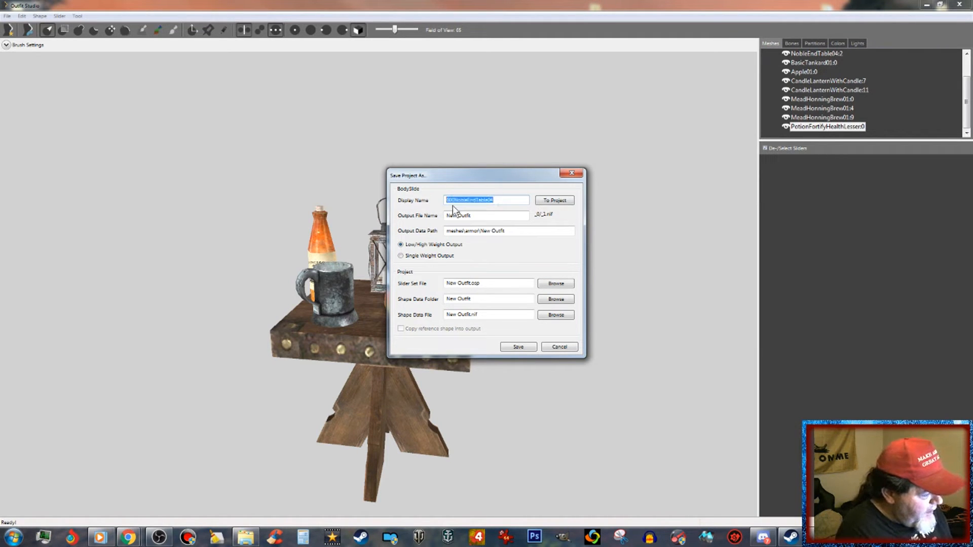
right_click(477, 203)
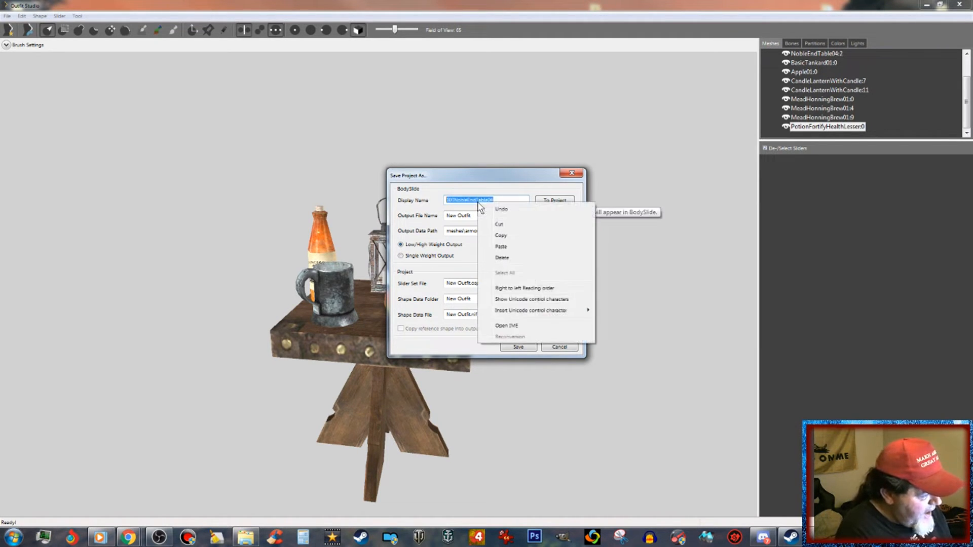
left_click(502, 235)
double_click(454, 216)
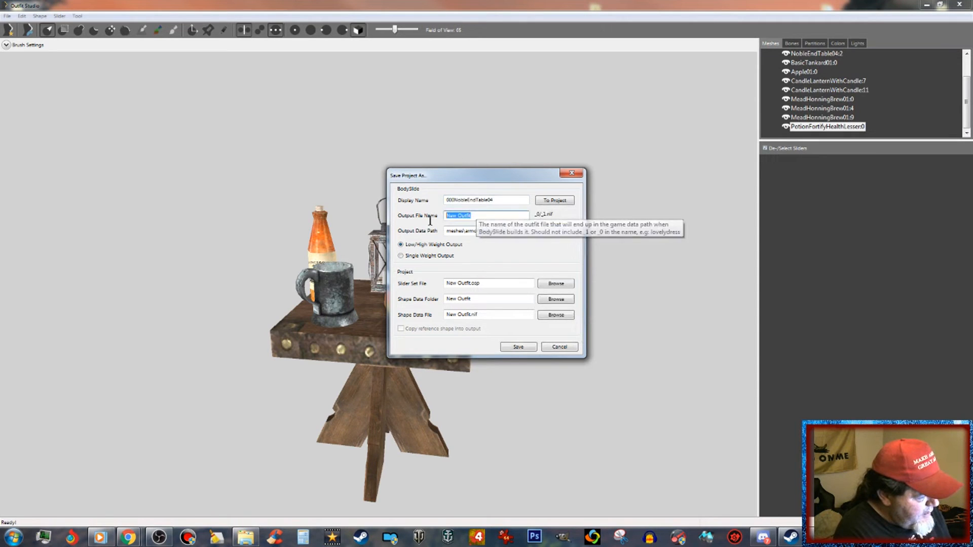
right_click(459, 216)
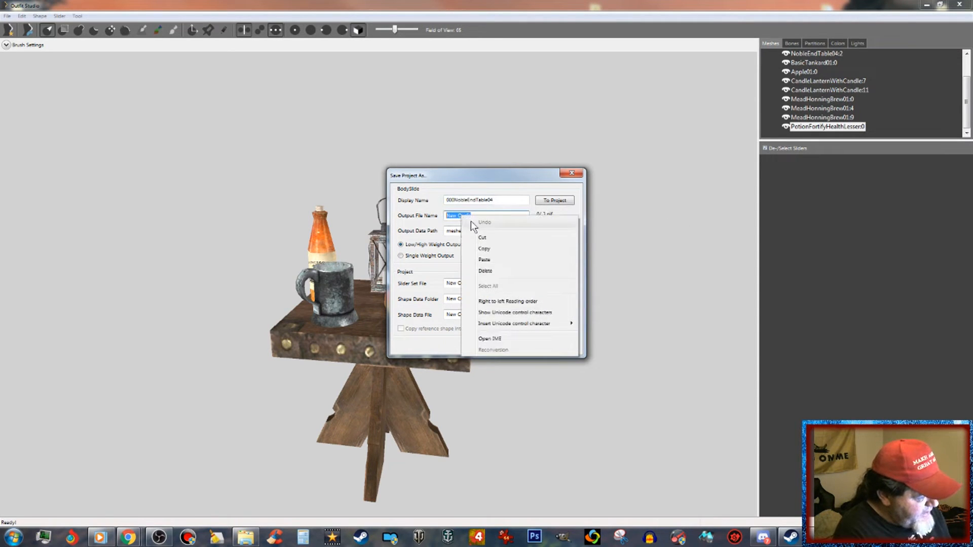
left_click(485, 260)
left_click(401, 256)
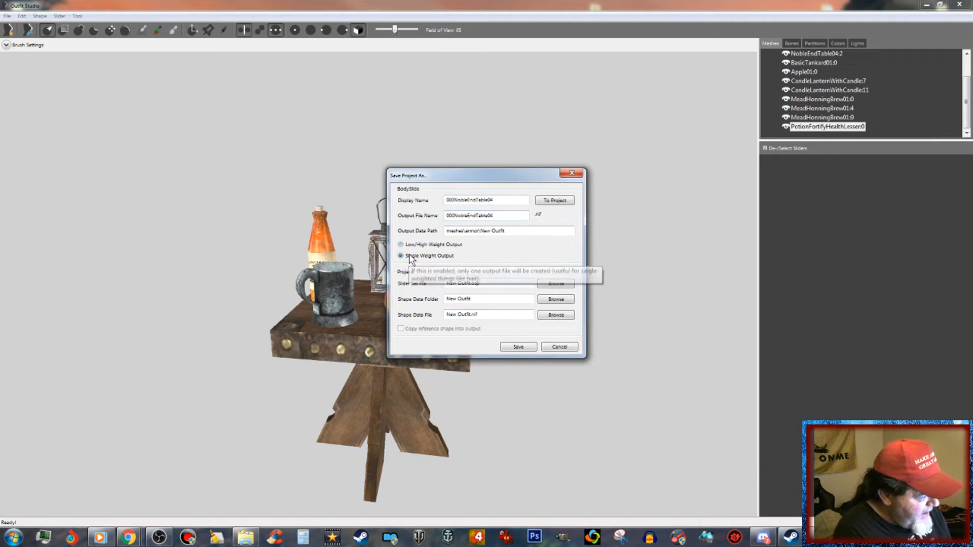
- Name the project's slider set file 000NobleEndTable04.osp
double_click(488, 283)
left_click_drag(488, 283, 430, 285)
right_click(475, 285)
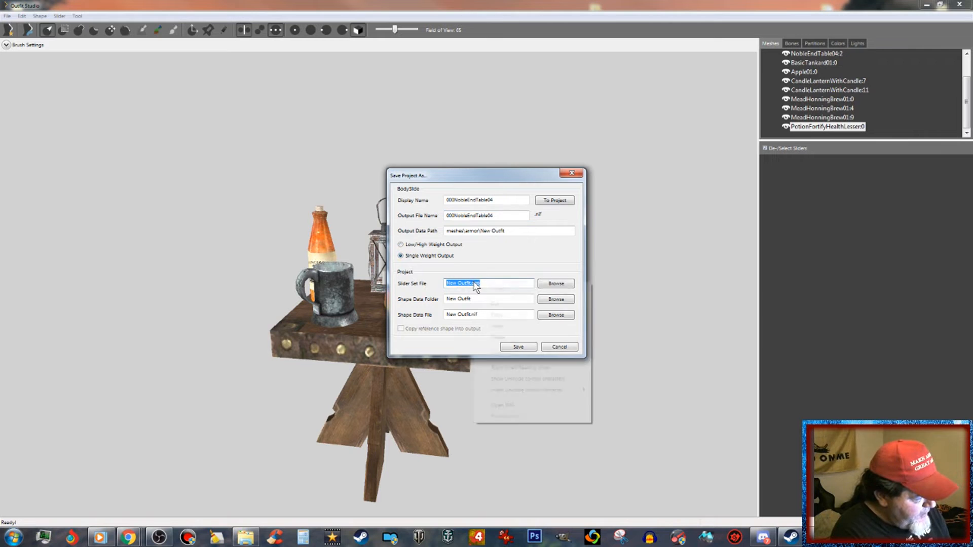
left_click(499, 327)
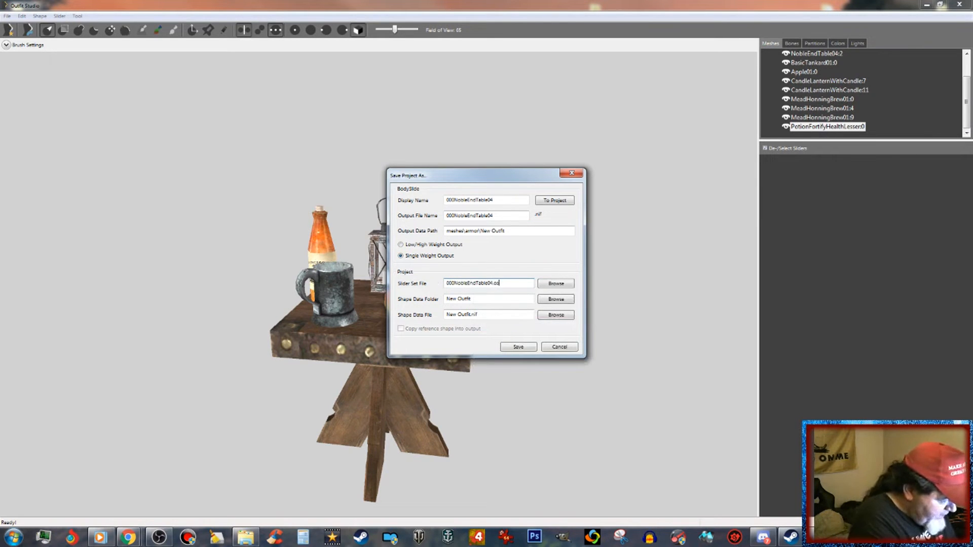
- Set the shape data folder to 000NobleEndTable04 and the shape data file to 000NobleEndTable04.nif, and save the project
left_click_drag(480, 300, 367, 310)
right_click(463, 301)
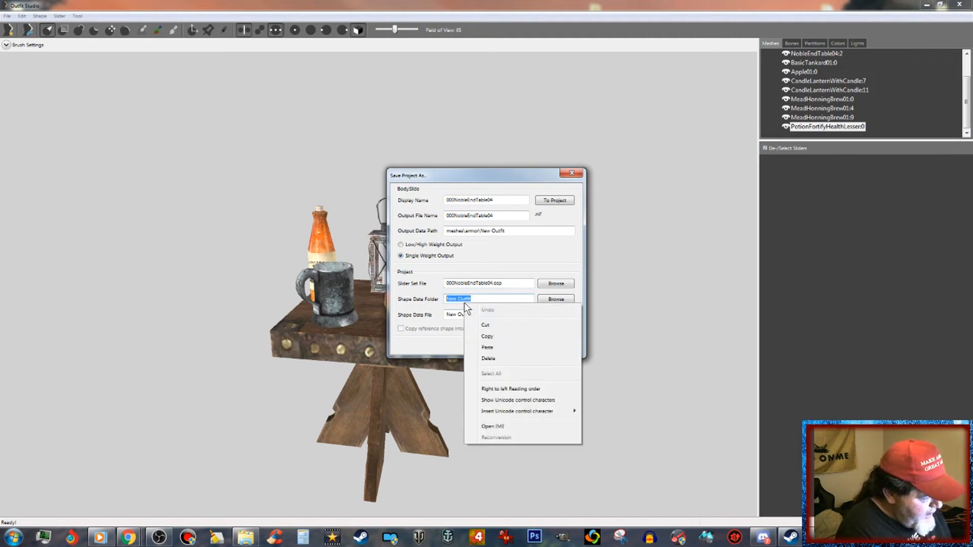
left_click(487, 348)
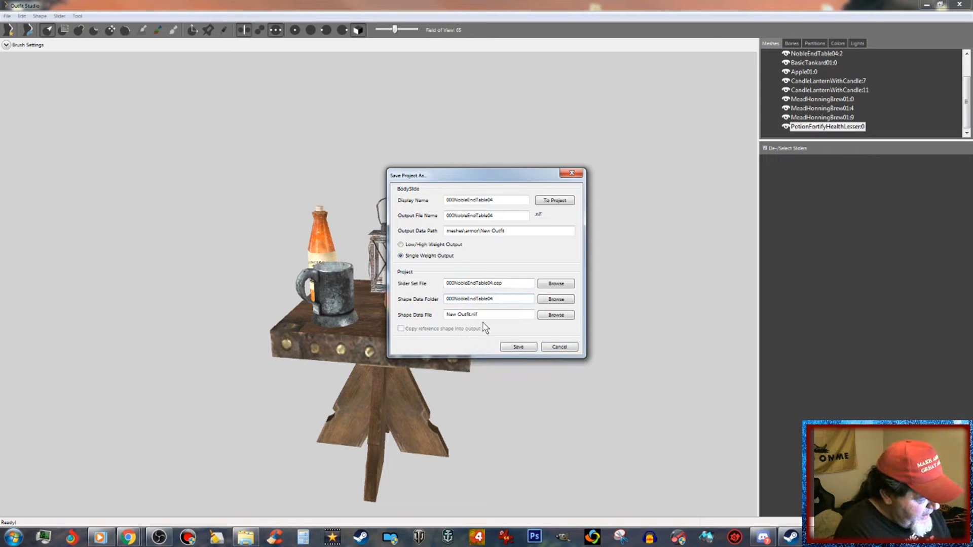
left_click_drag(480, 315, 453, 318)
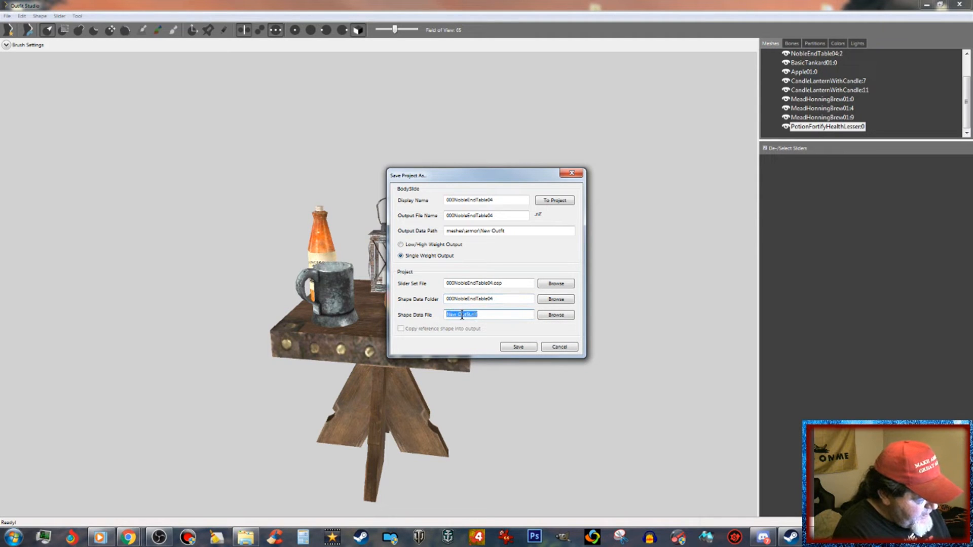
right_click(462, 316)
left_click(486, 359)
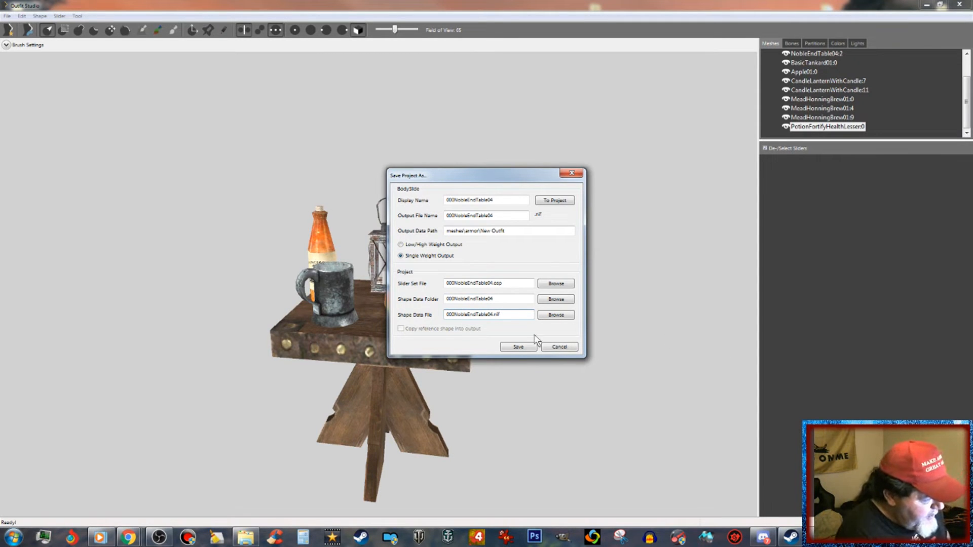
left_click(518, 347)
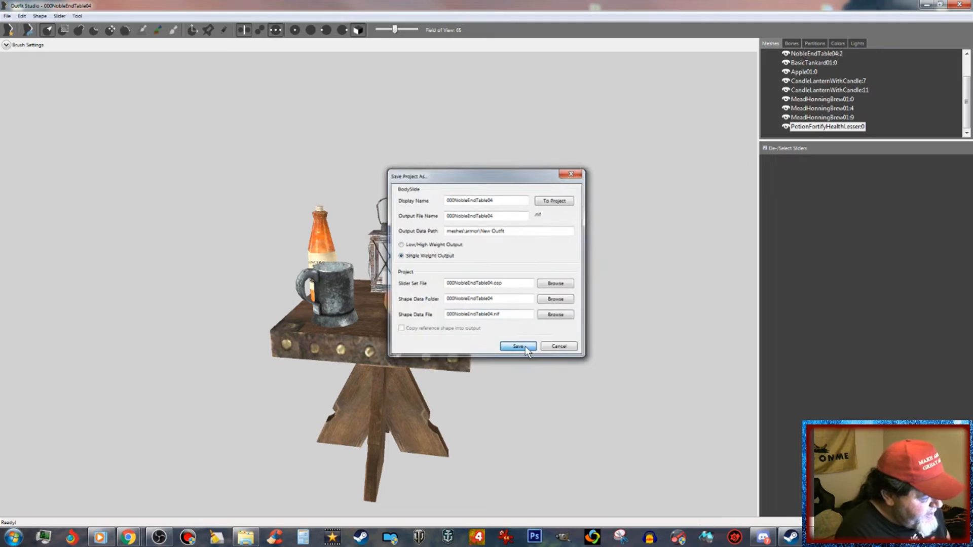
- Close Outfit Studio, restart BodySlide and choose 000NobleEndTable04 as the outfit
left_click(961, 5)
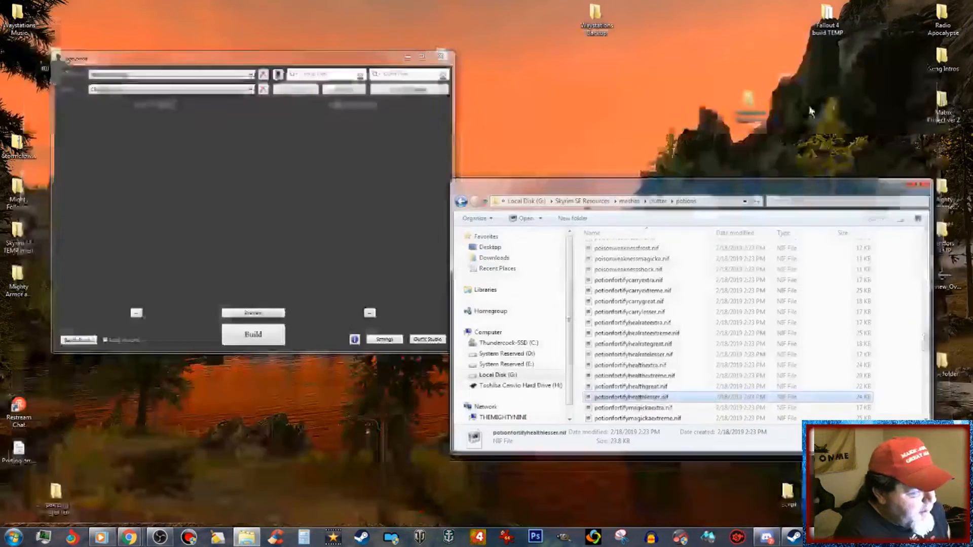
left_click(447, 57)
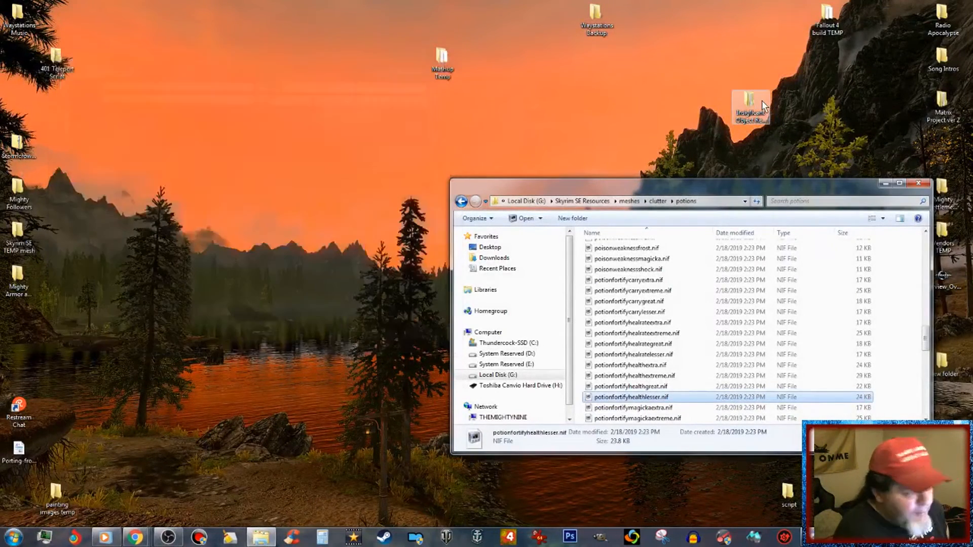
left_click(135, 537)
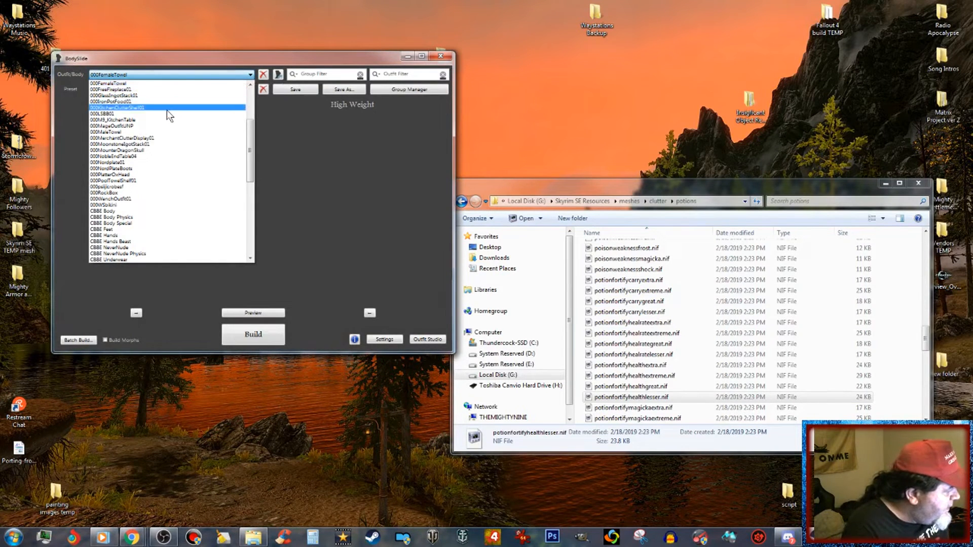
left_click(139, 156)
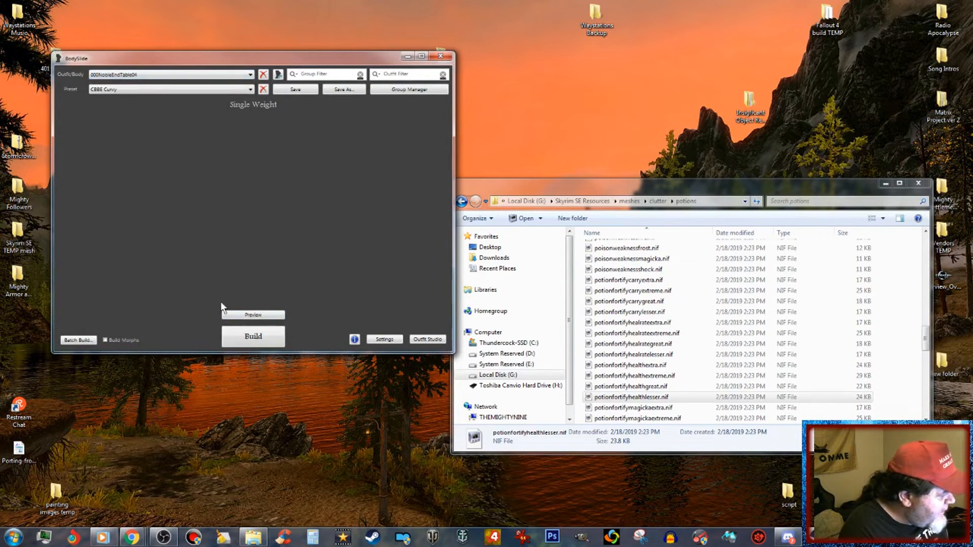
- Preview the selected end table outfit, build its mesh, and close the preview and BodySlide
left_click(253, 314)
middle_click_drag(742, 301, 747, 279)
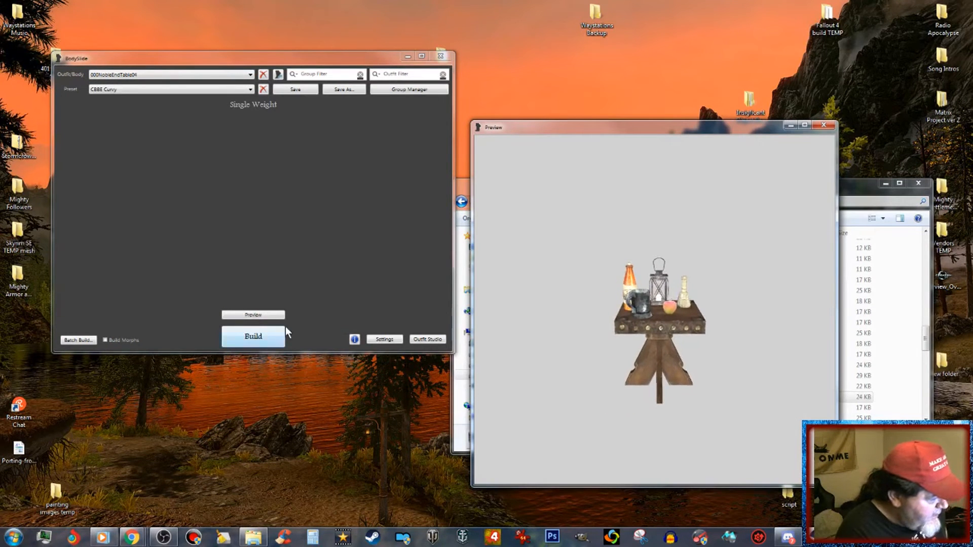
left_click(273, 332)
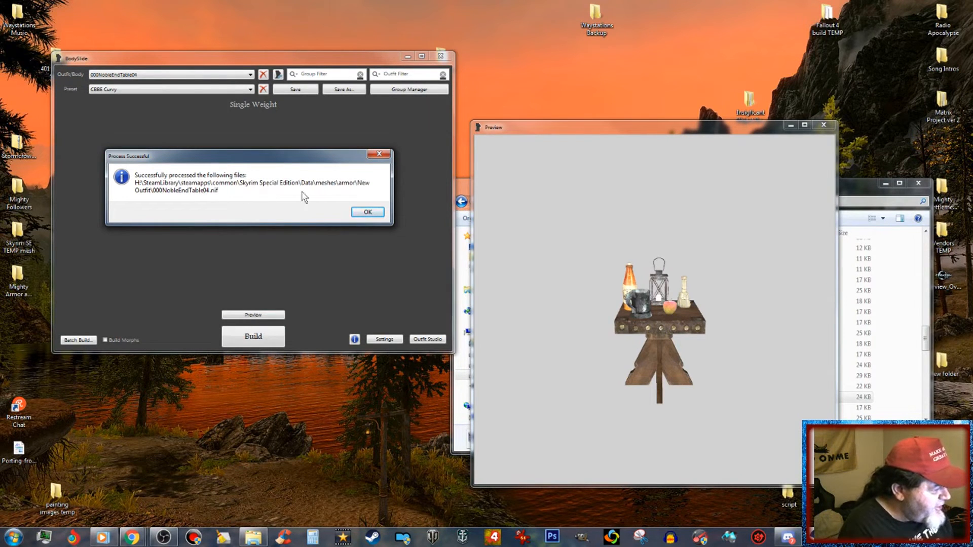
left_click(369, 215)
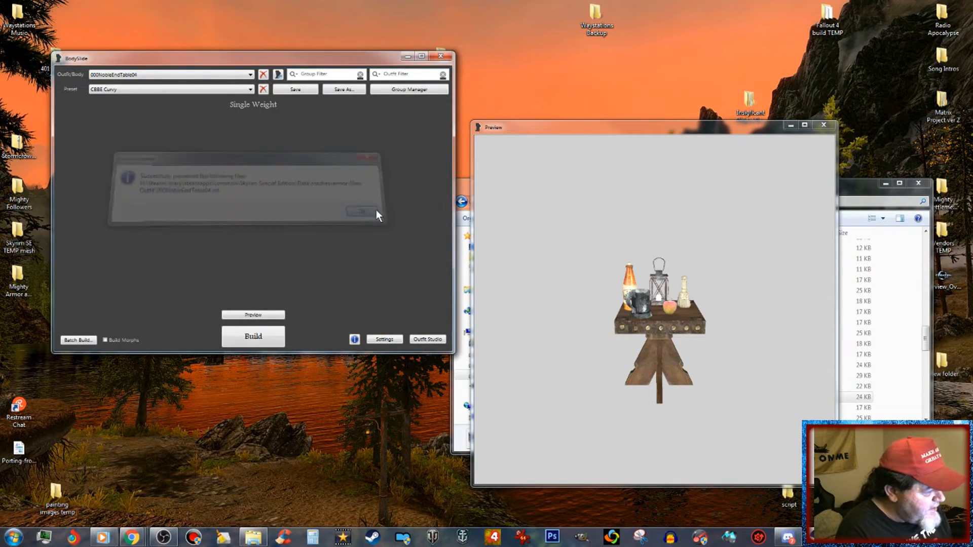
left_click(823, 127)
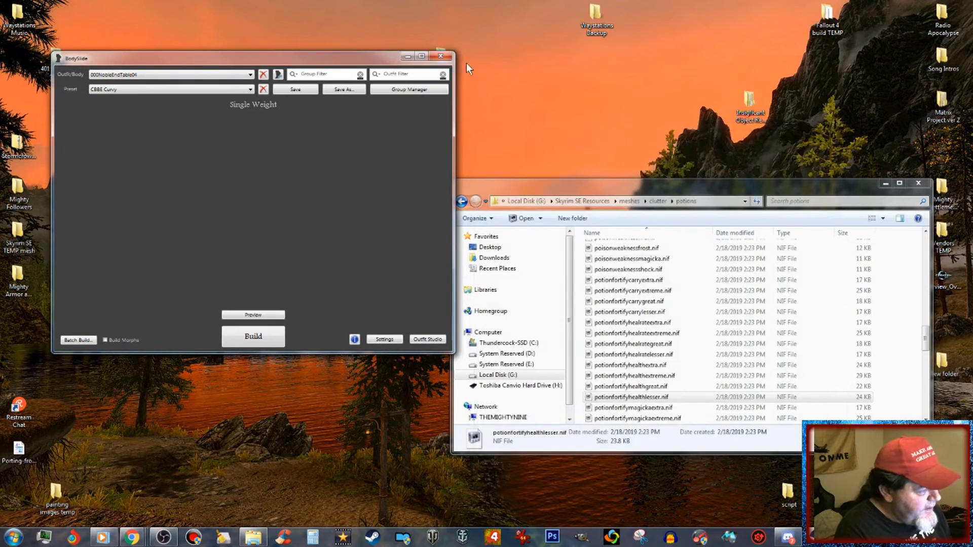
left_click(440, 56)
- Create a new desktop folder named OPTI
right_click(347, 193)
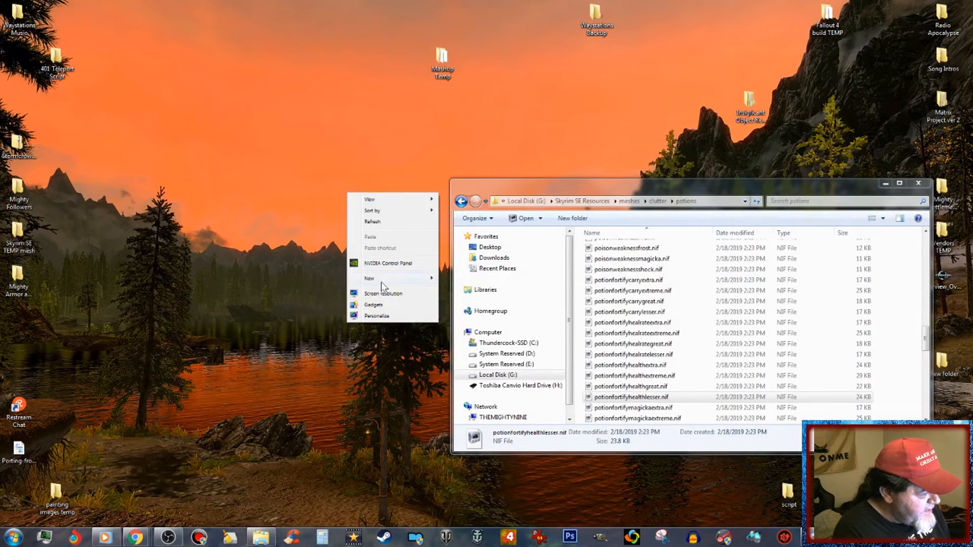
mouse_move(381, 278)
left_click(461, 279)
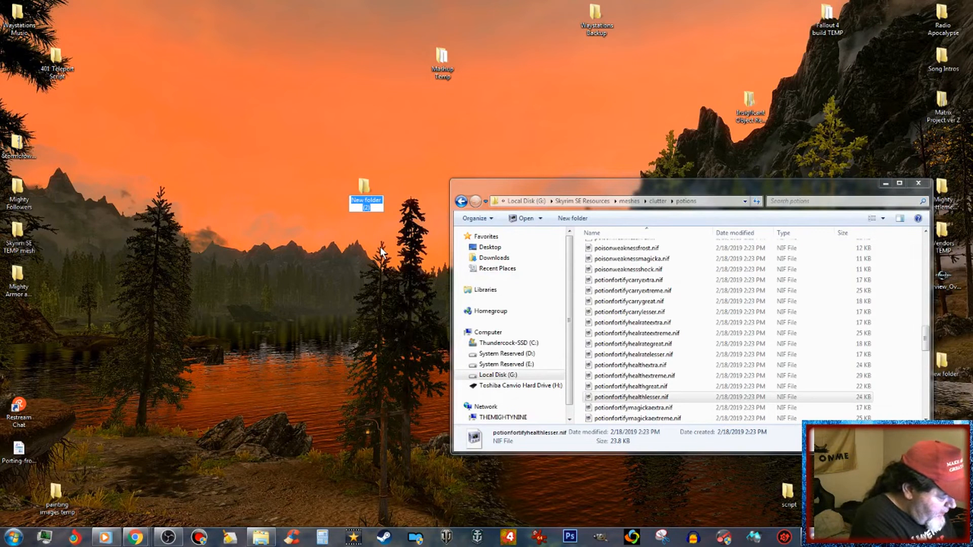
type("OPTI")
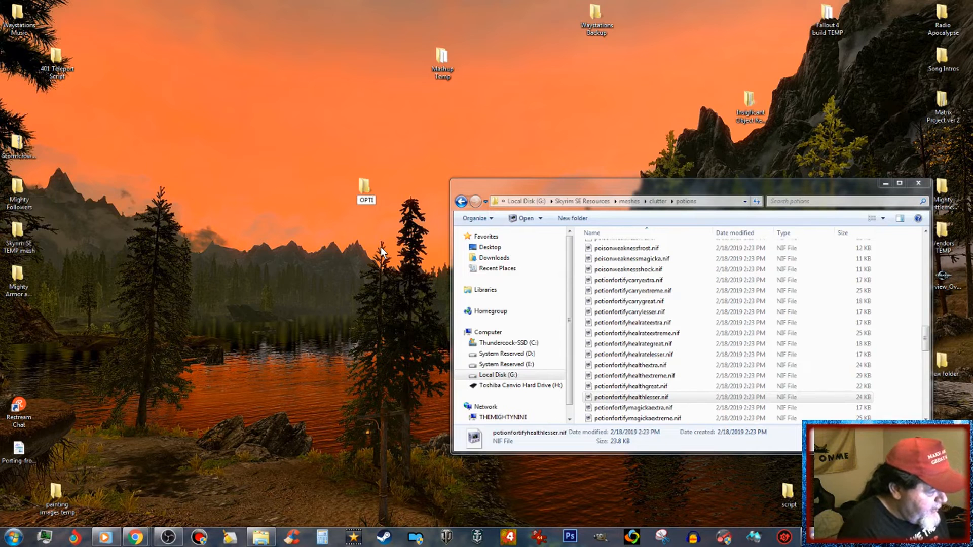
key("Return")
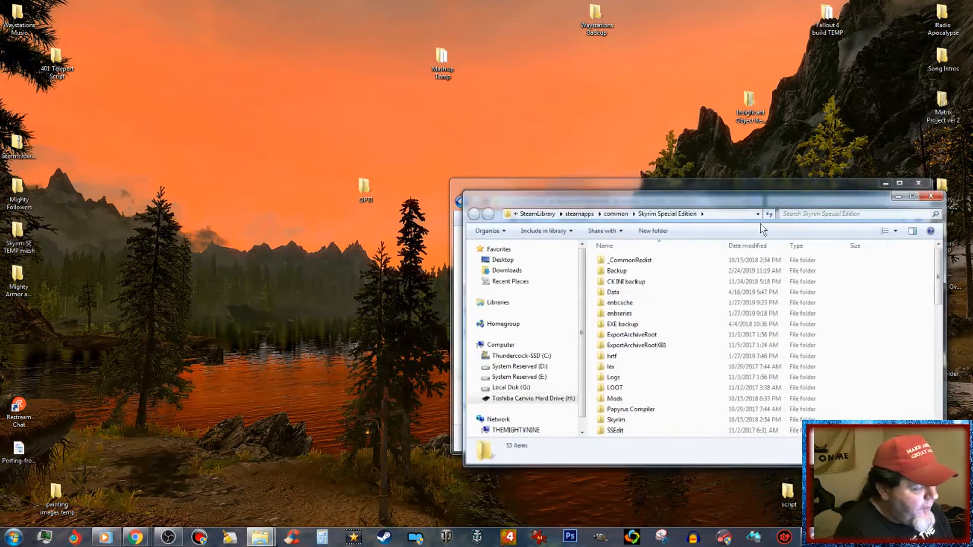
- Browse in the Skyrim Special Edition folder to Data\meshes\armor\New Outfit
left_click_drag(755, 196, 747, 144)
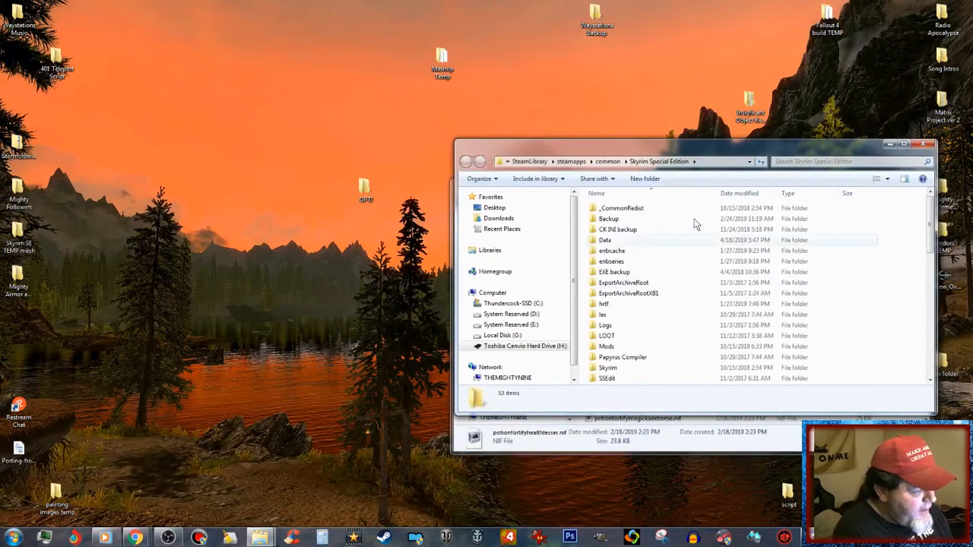
double_click(636, 240)
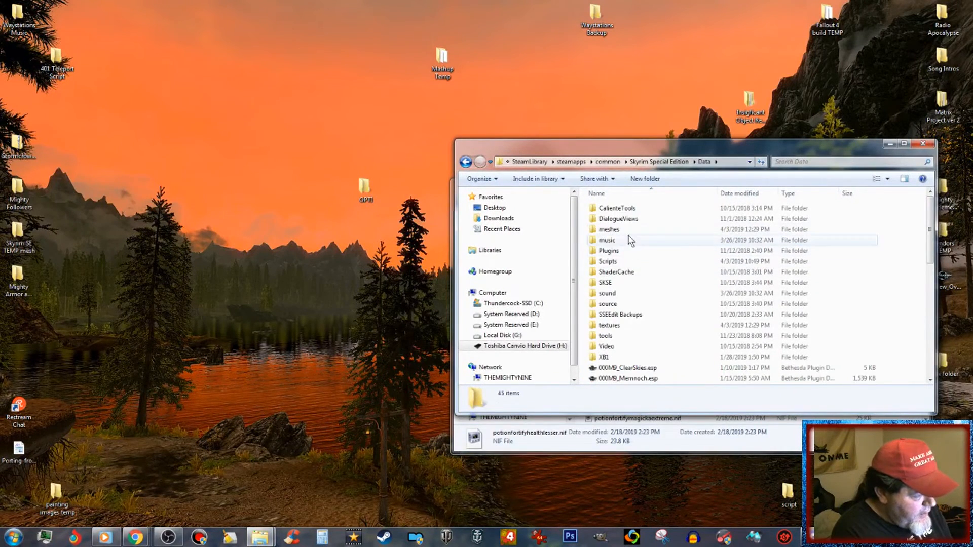
double_click(629, 232)
left_click(633, 262)
double_click(634, 262)
scroll(637, 269, "down", 2)
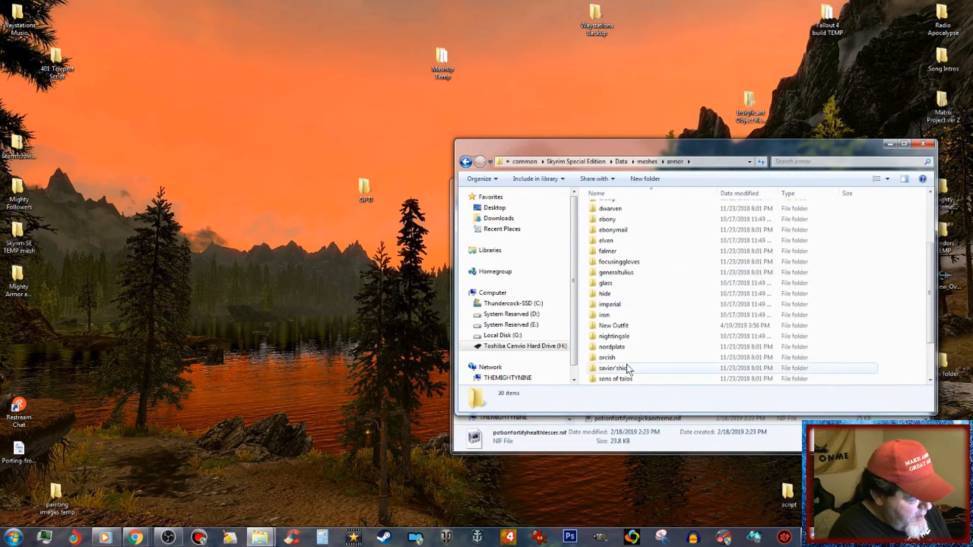
double_click(631, 327)
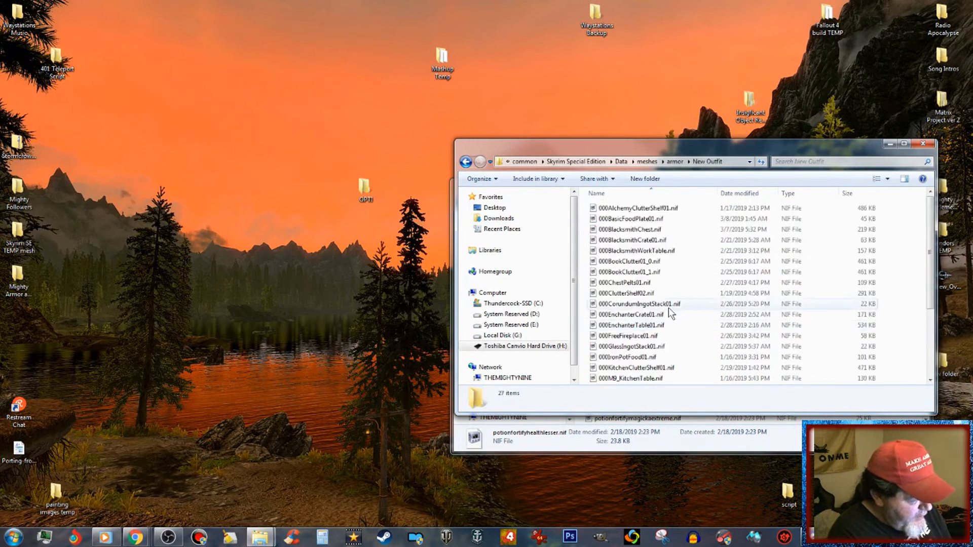
- Copy 000NobleEndTable04.nif from New Outfit into the desktop OPTI folder, and close the open folder windows
scroll(673, 335, "down", 2)
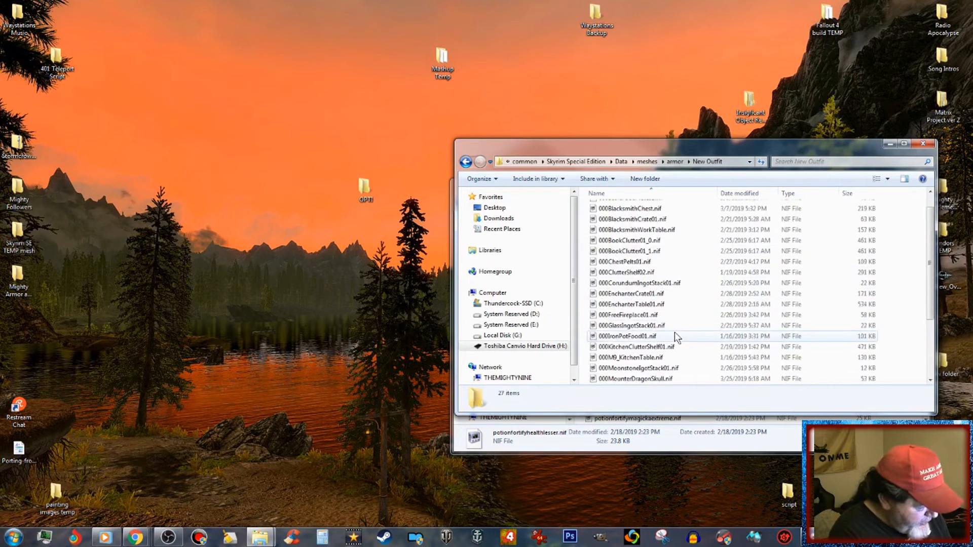
left_click(651, 348)
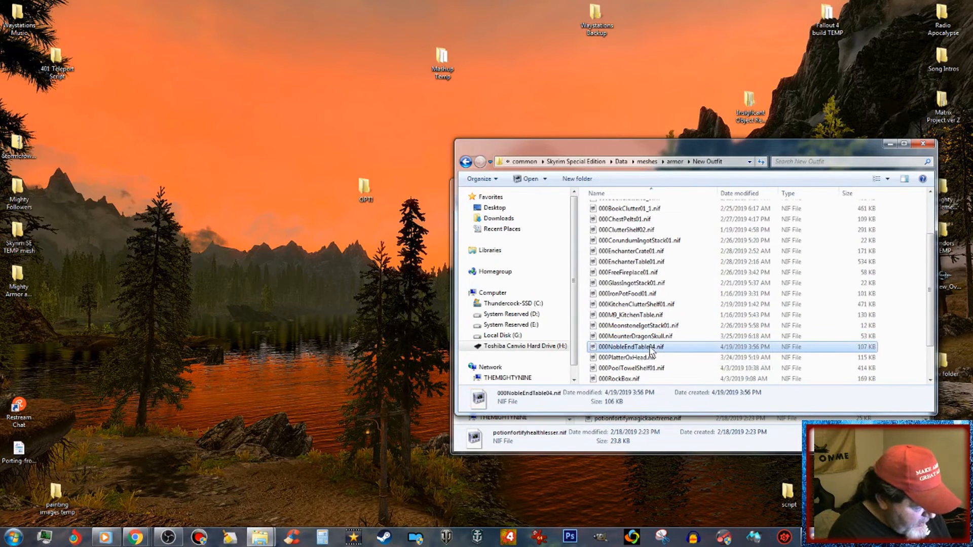
right_click(651, 349)
left_click(675, 457)
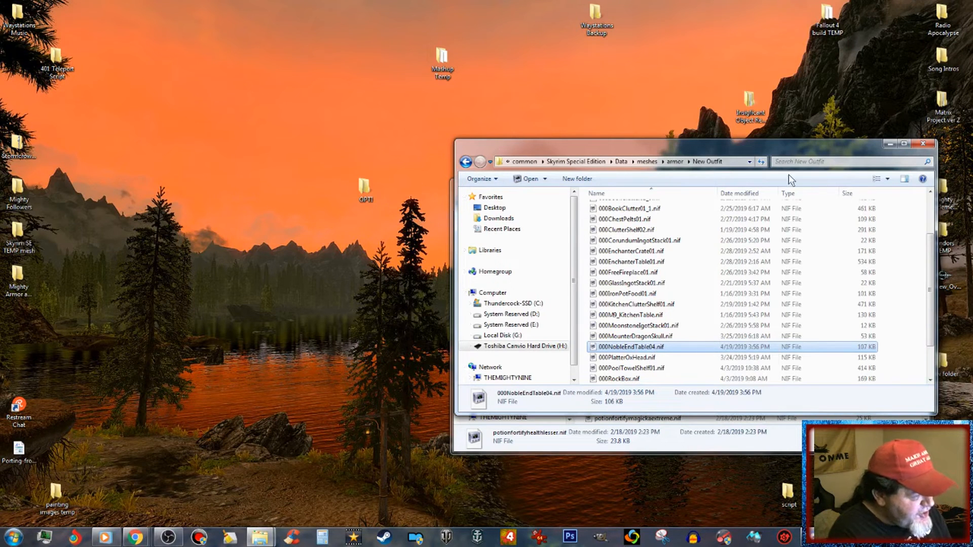
left_click(925, 145)
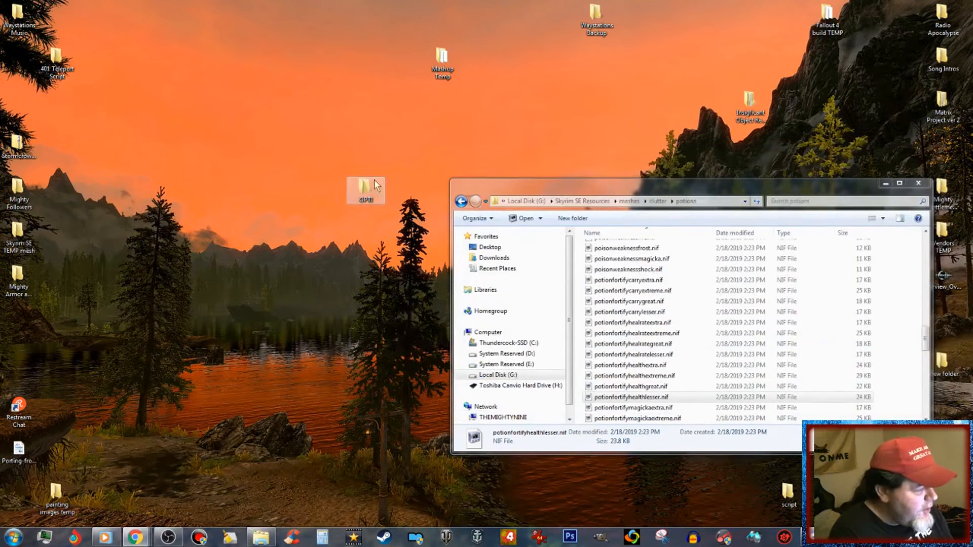
double_click(365, 190)
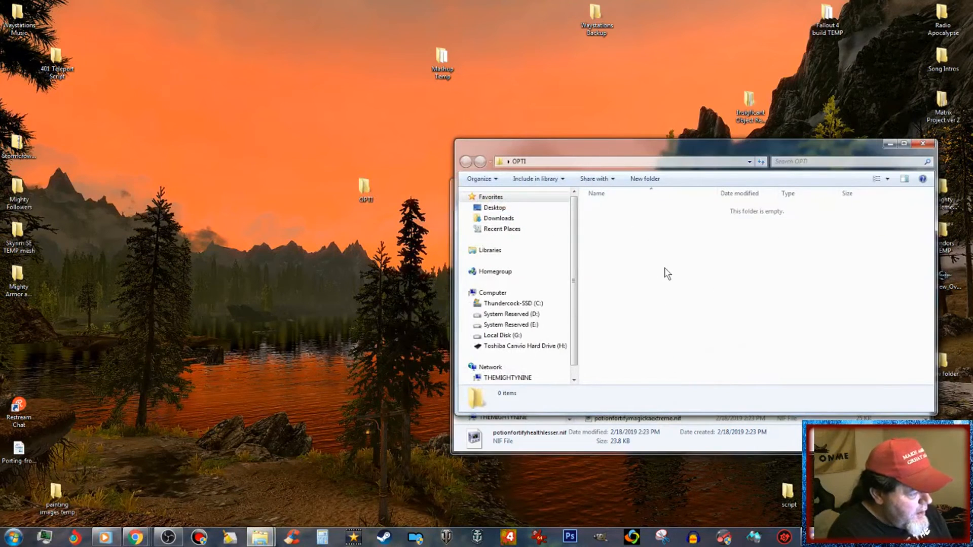
right_click(665, 270)
left_click(701, 340)
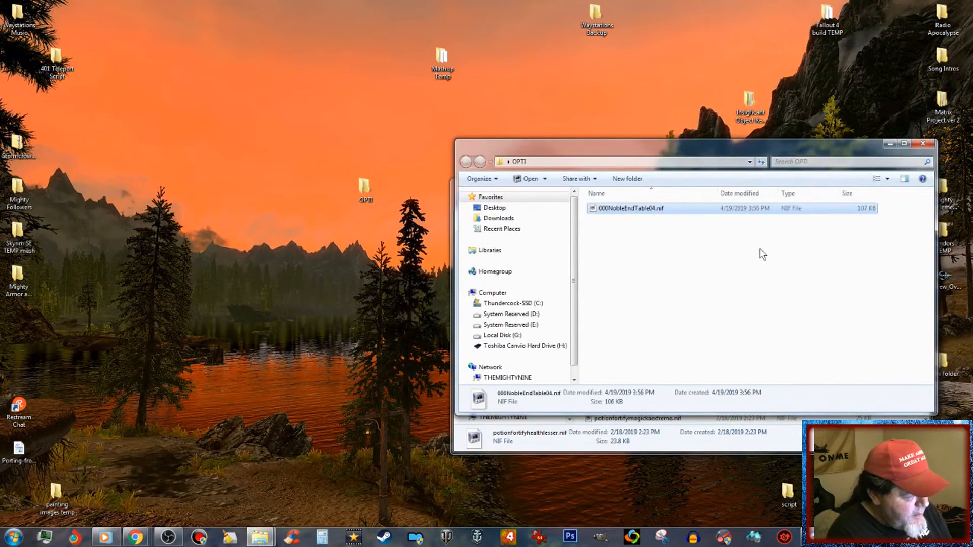
left_click(923, 145)
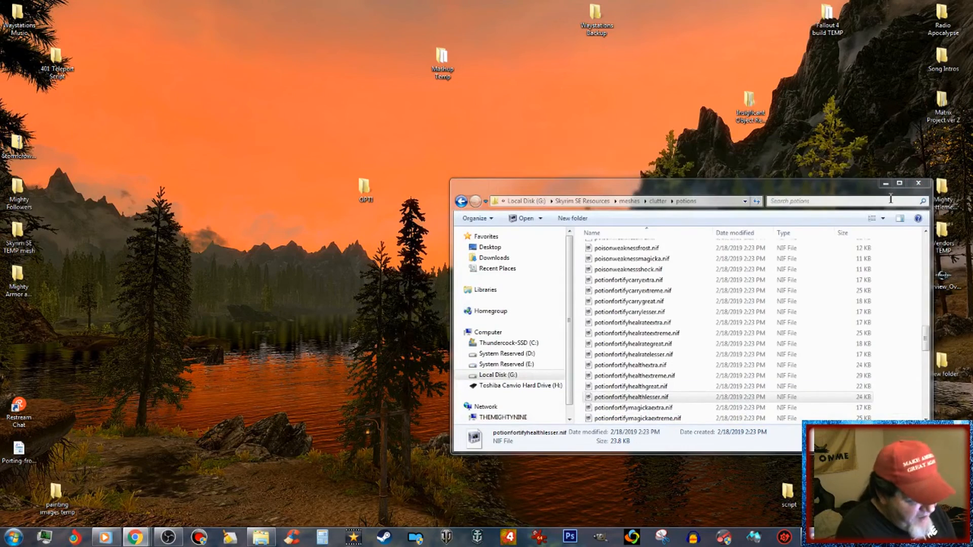
left_click(924, 184)
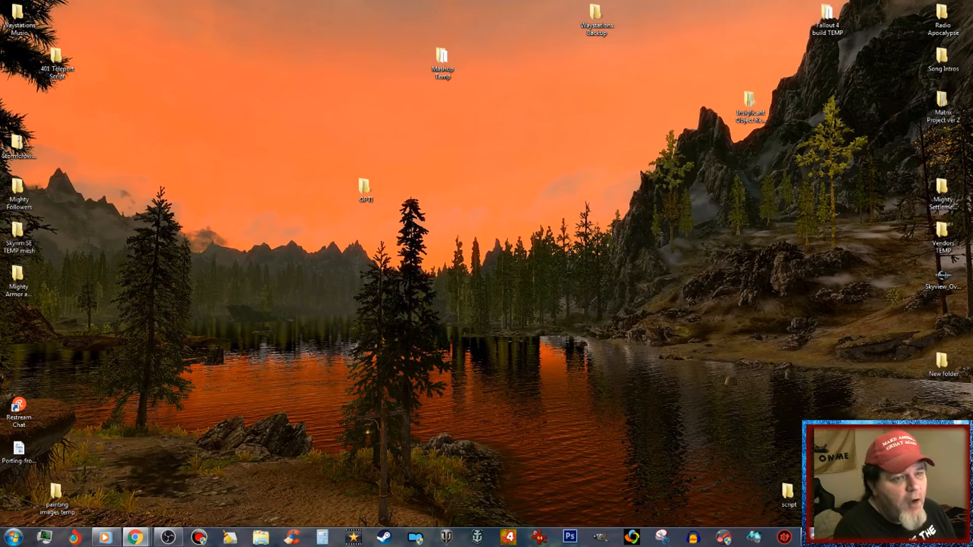
- Set the desktop OPTI folder as the source in SSE NIF Optimizer and optimize its meshes
left_click(888, 143)
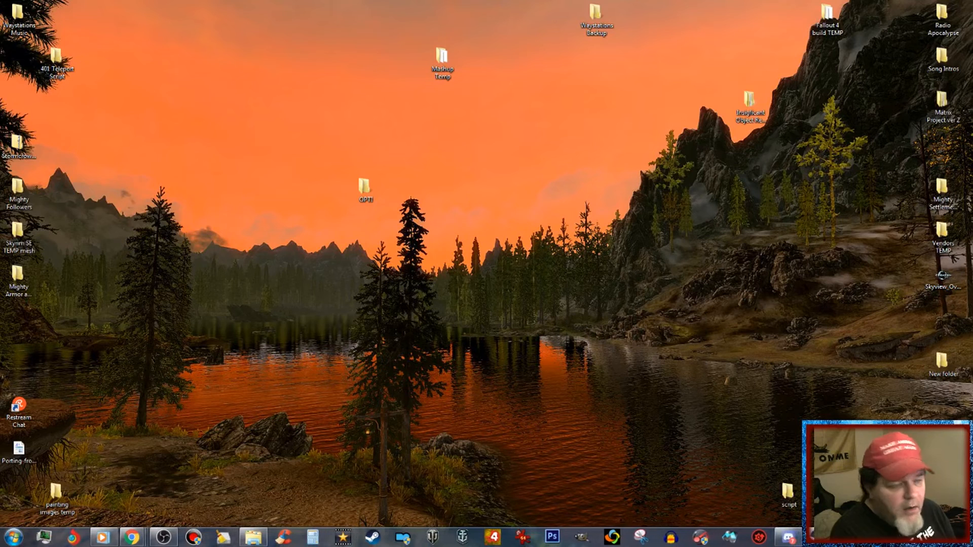
left_click_drag(972, 188, 620, 124)
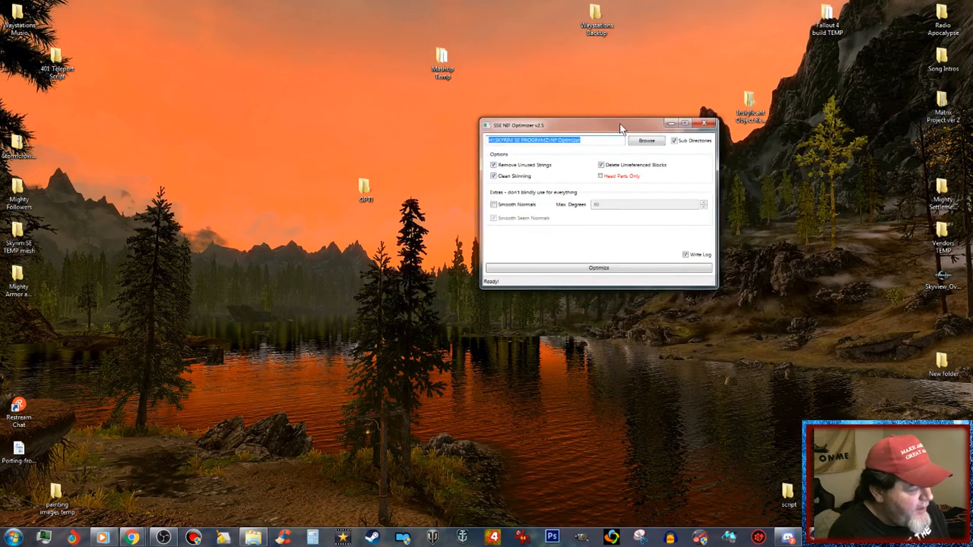
left_click(640, 144)
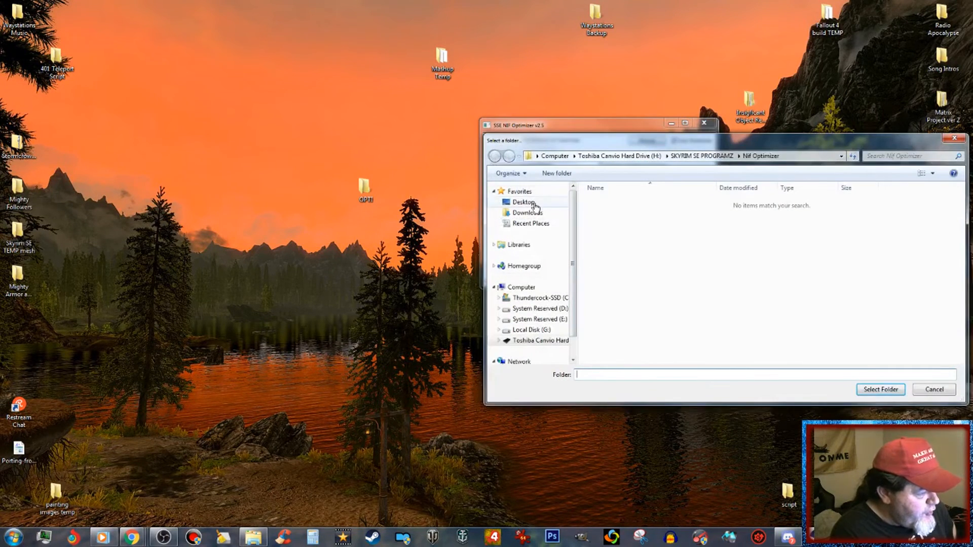
left_click(528, 202)
left_click(796, 312)
scroll(798, 315, "down", 1)
scroll(798, 315, "down", 3)
left_click(645, 304)
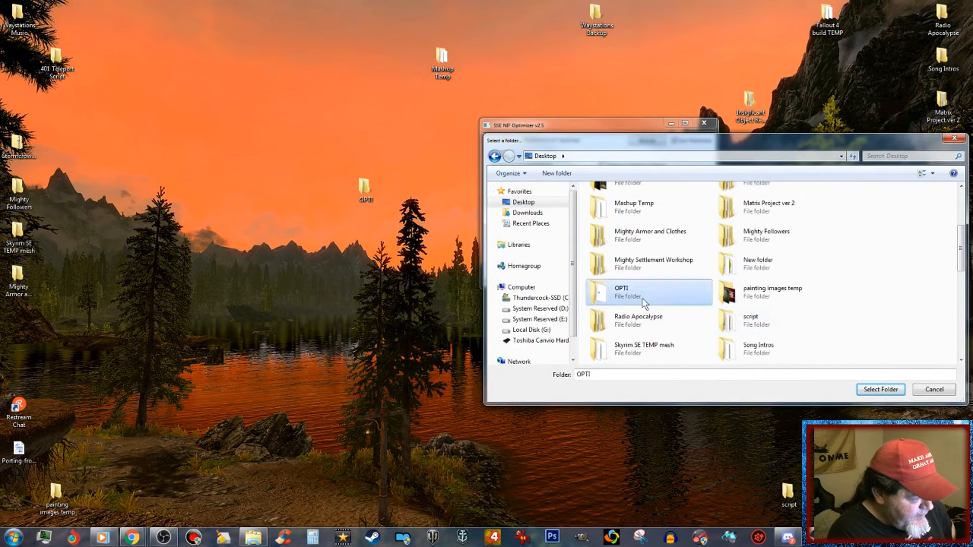
left_click(881, 389)
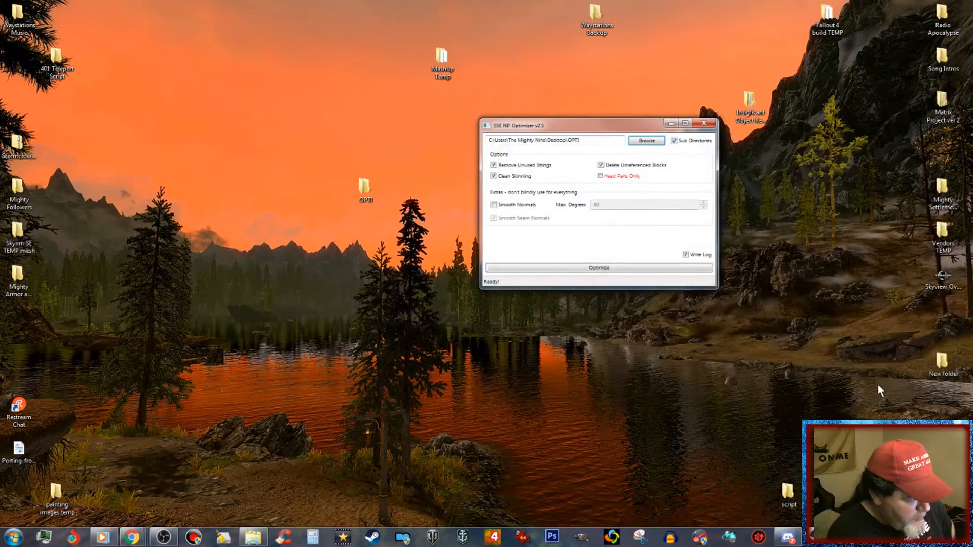
left_click(679, 266)
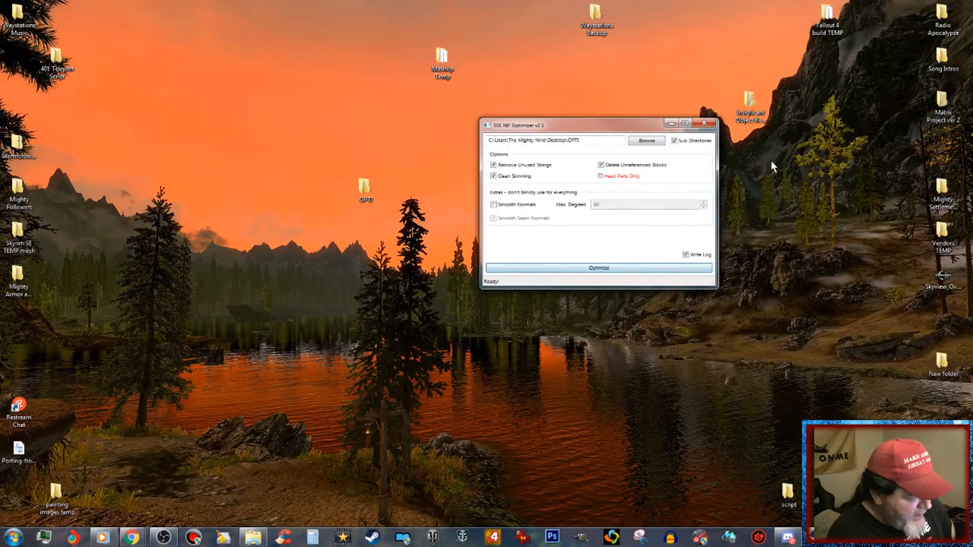
- Close the NIF optimizer, copy 000NobleEndTable04.nif from the desktop OPTI folder, and close the folder window
left_click(705, 123)
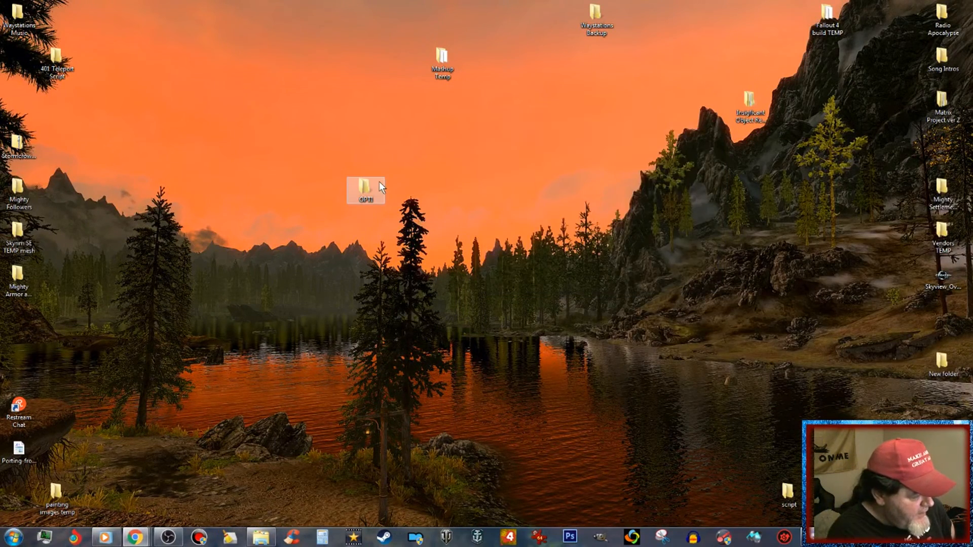
double_click(379, 184)
right_click(660, 223)
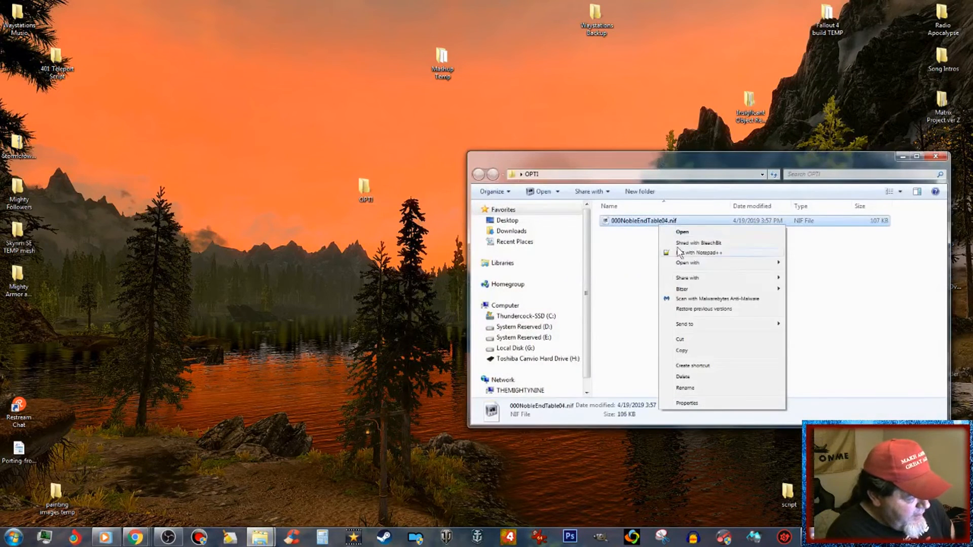
left_click(684, 351)
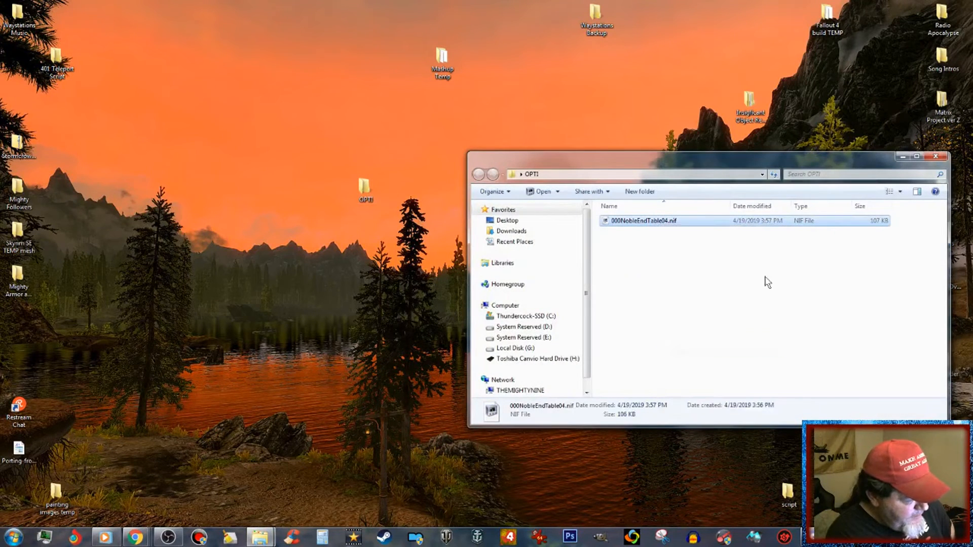
left_click(934, 157)
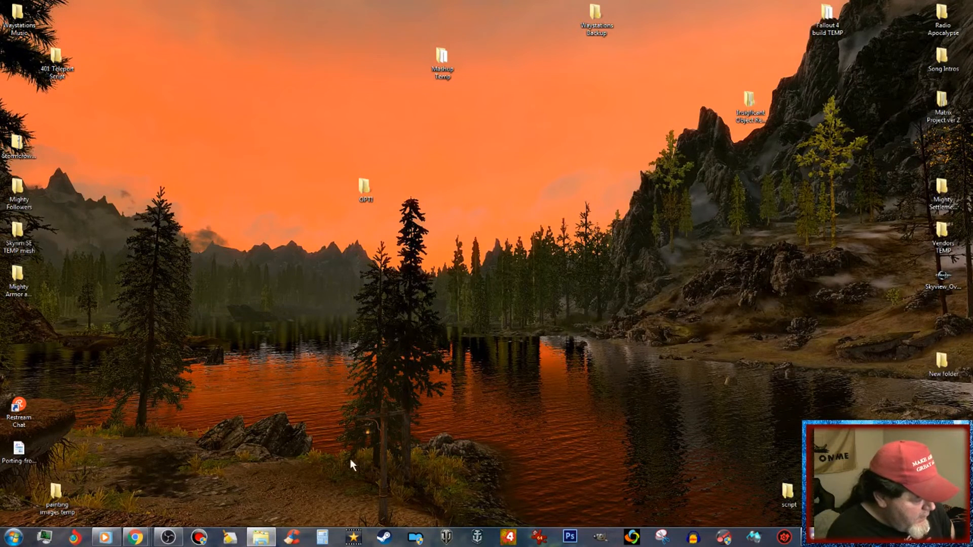
- Paste 000NobleEndTable04.nif into the Skyrim Special Edition folder's Data\meshes\000M9Waystations\furniture, and close the folder window
left_click(260, 538)
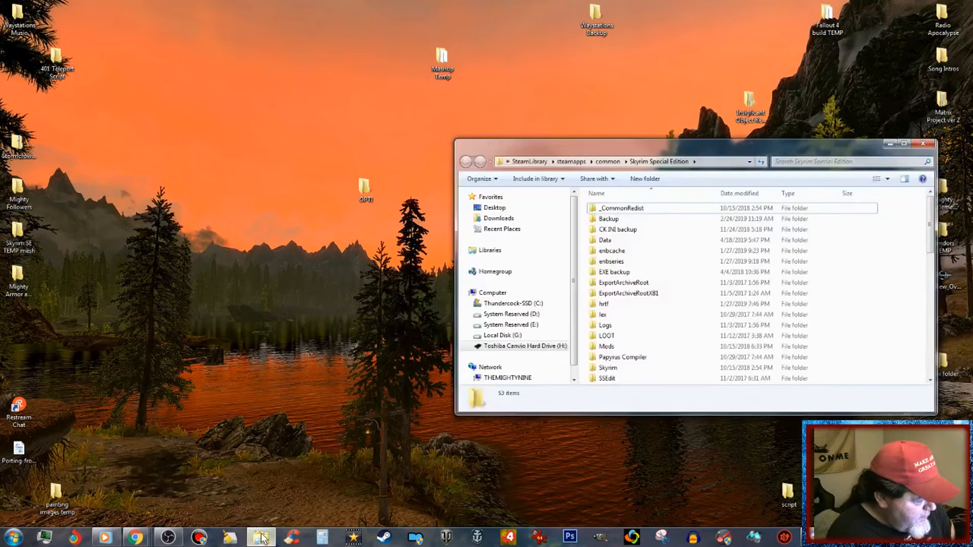
double_click(628, 242)
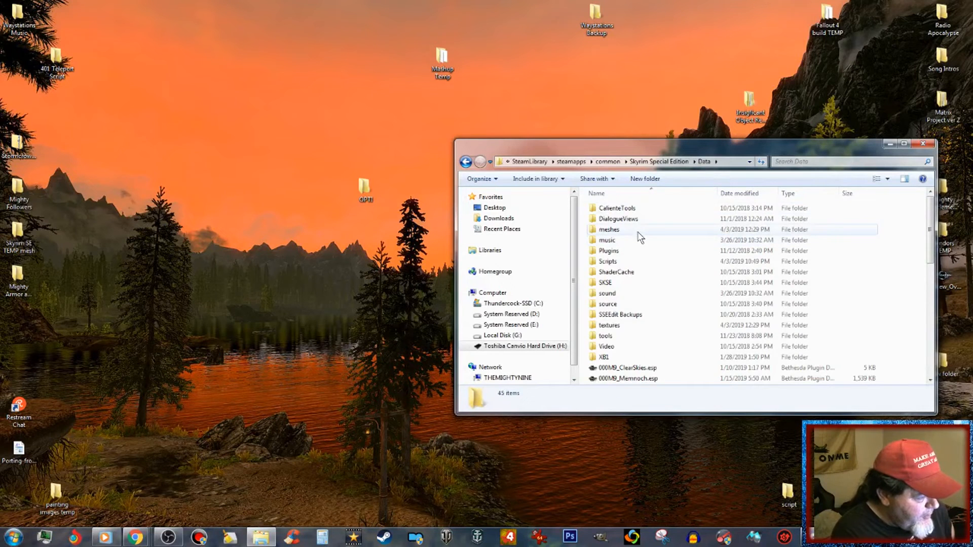
double_click(638, 231)
double_click(645, 219)
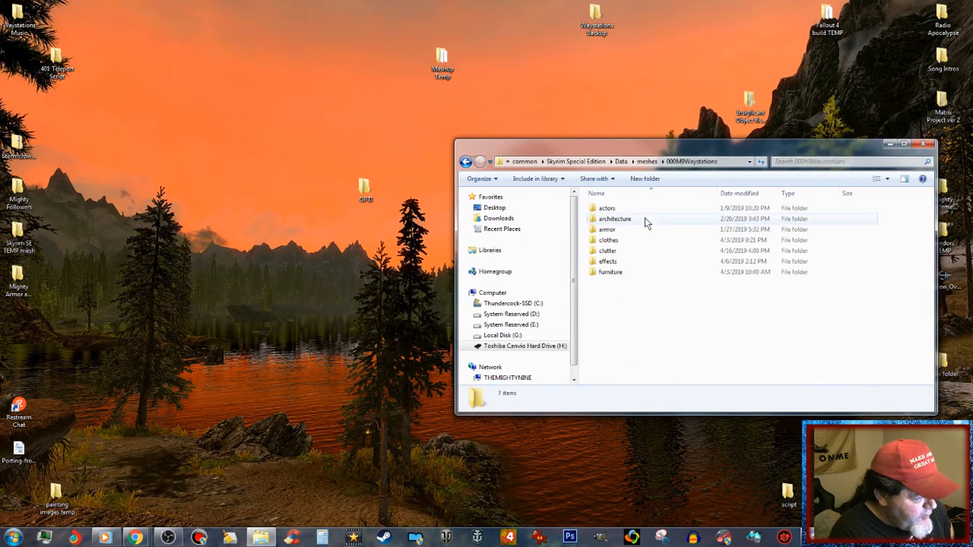
double_click(638, 251)
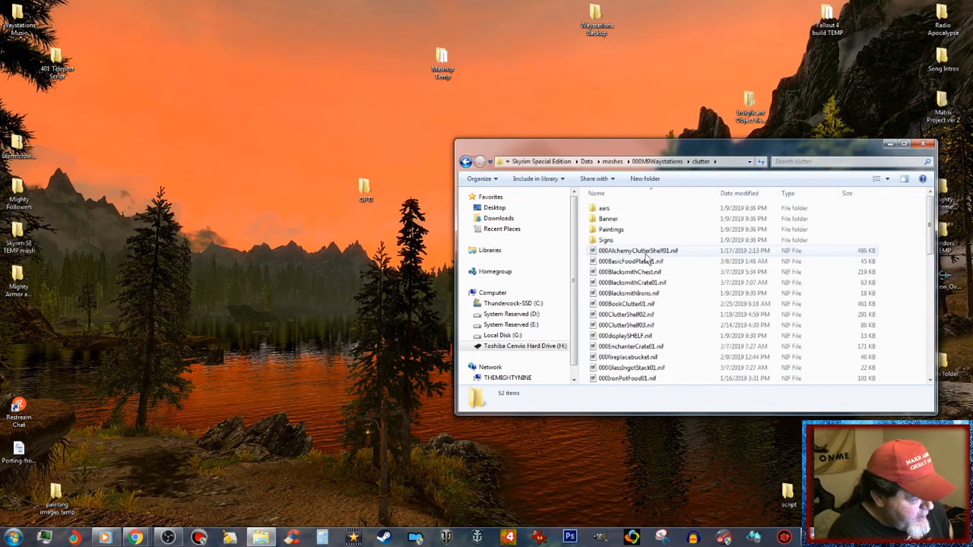
left_click(466, 162)
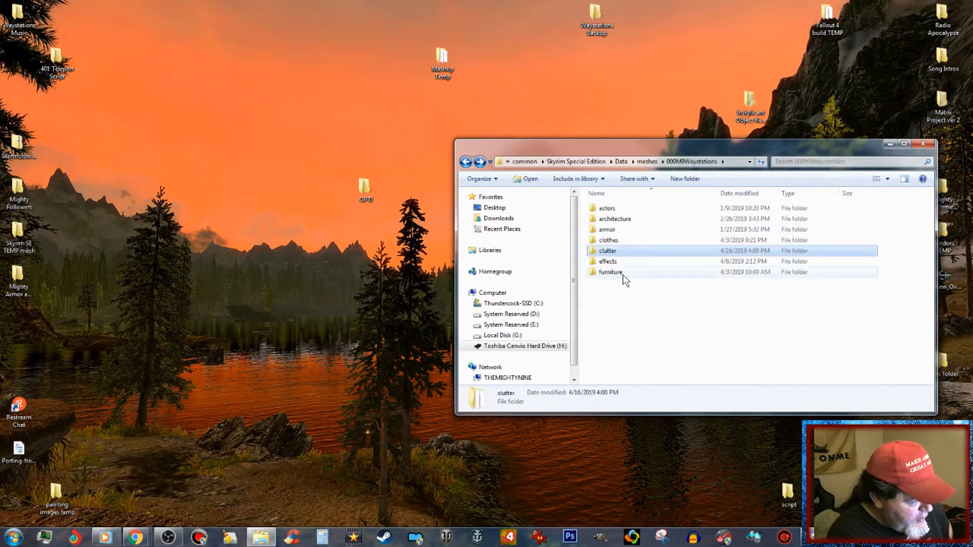
double_click(616, 272)
right_click(897, 365)
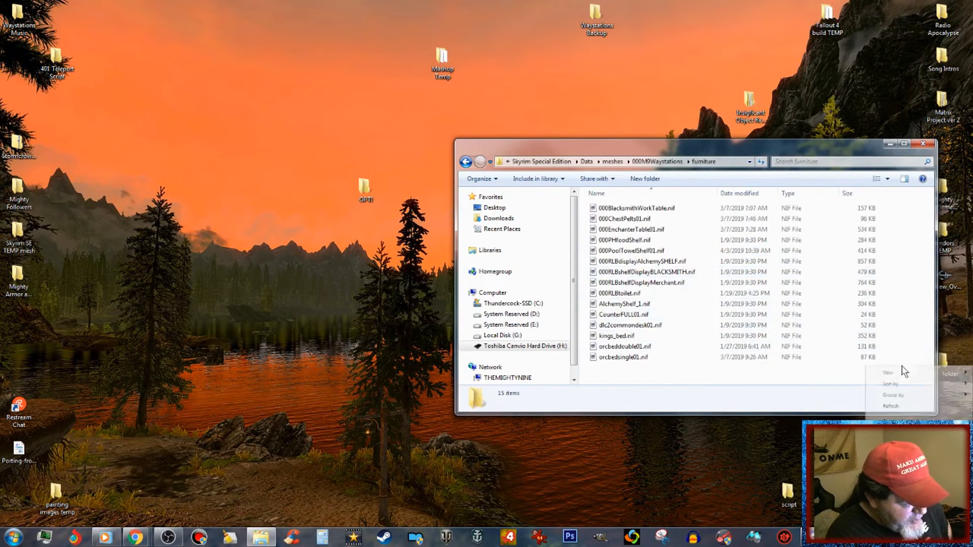
left_click(891, 421)
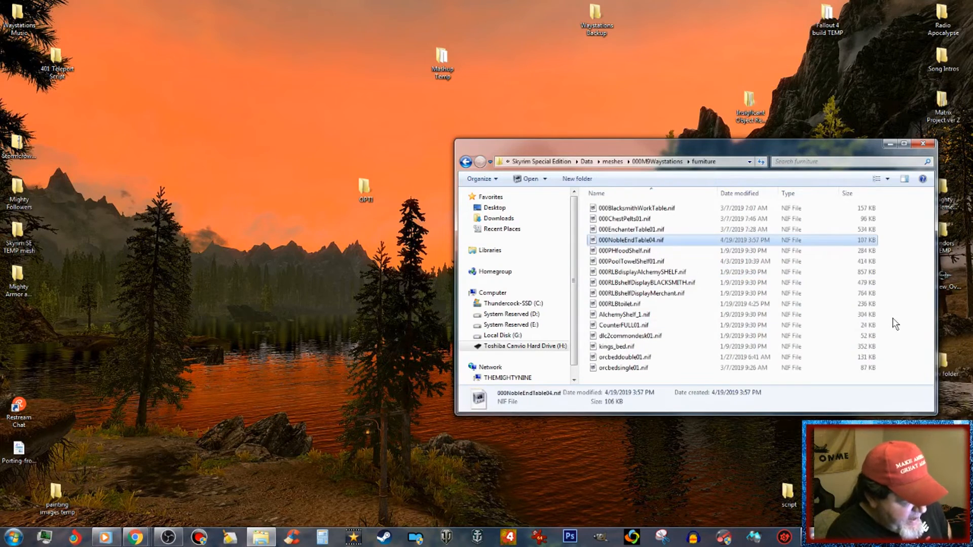
left_click(923, 143)
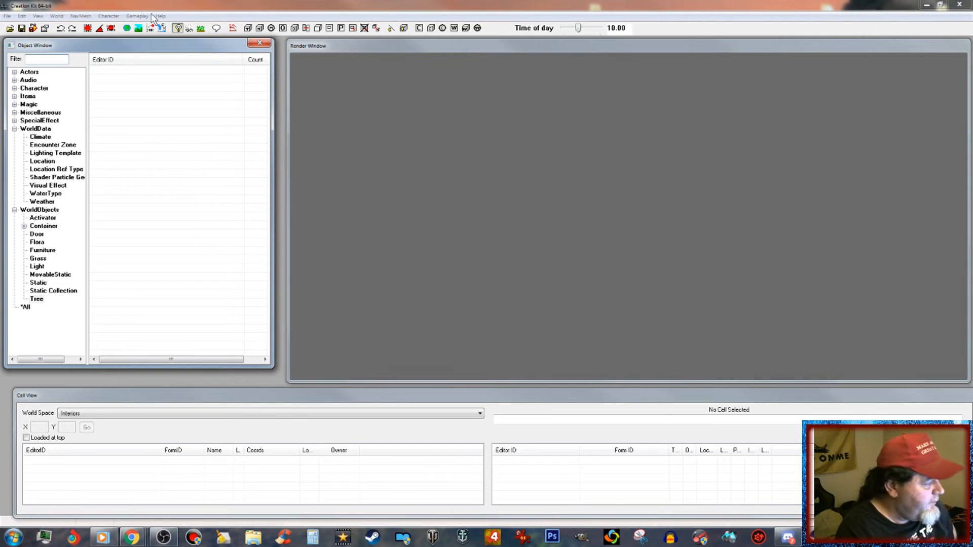
- In Creation Kit, load the 000M9_Waystations plugin as the active file
left_click(10, 27)
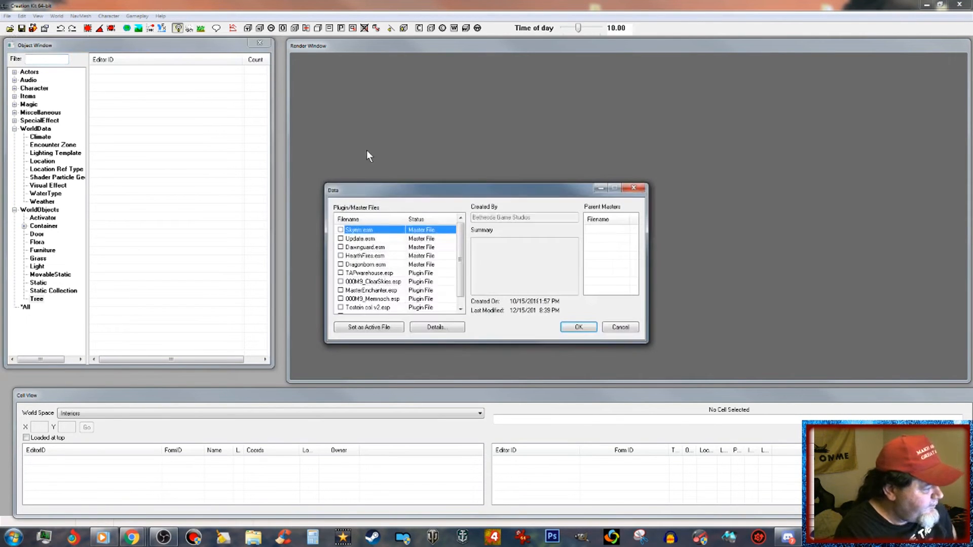
left_click_drag(459, 247, 458, 256)
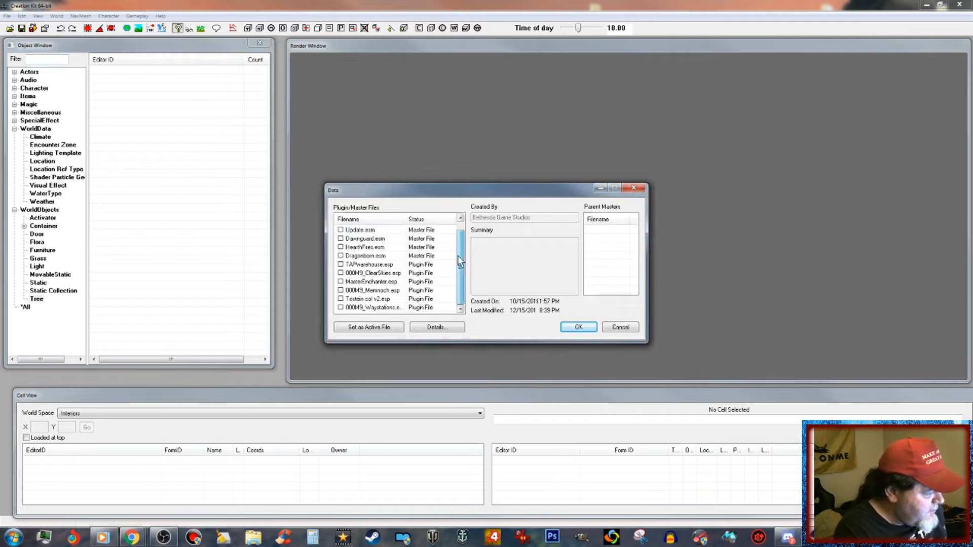
left_click(388, 308)
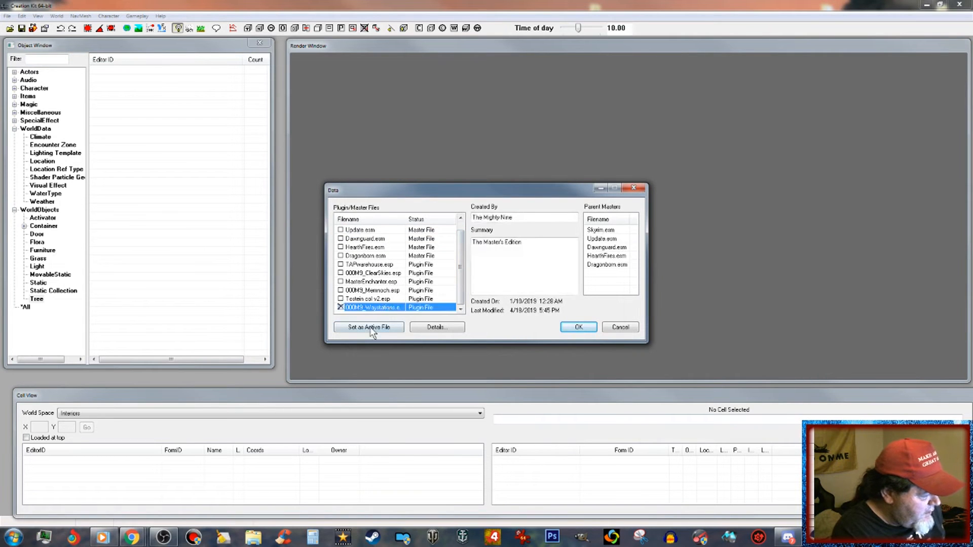
left_click(373, 328)
left_click(579, 328)
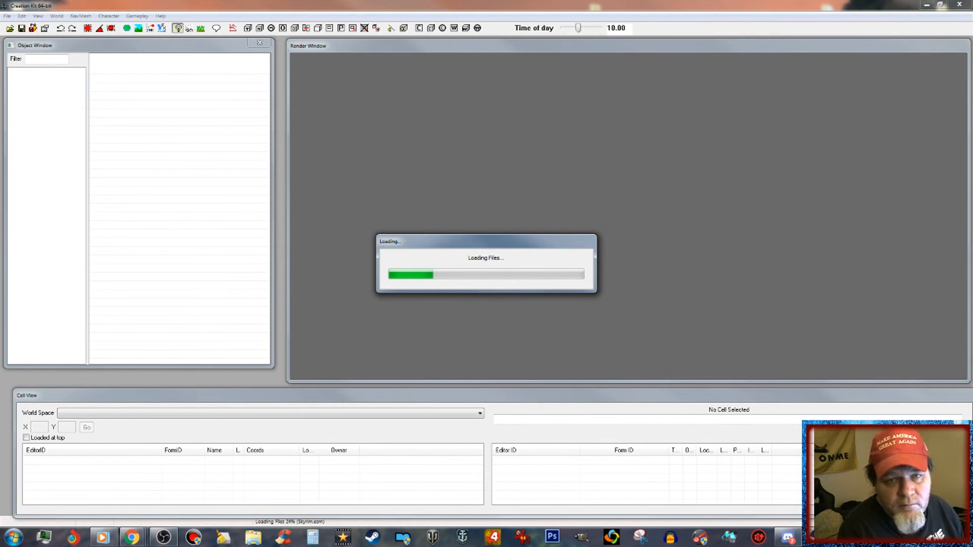
- Switch to OBS, move the webcam video and its overlay frame to the scene's upper-right corner, and put the OBS window away
left_click_drag(972, 82, 658, 100)
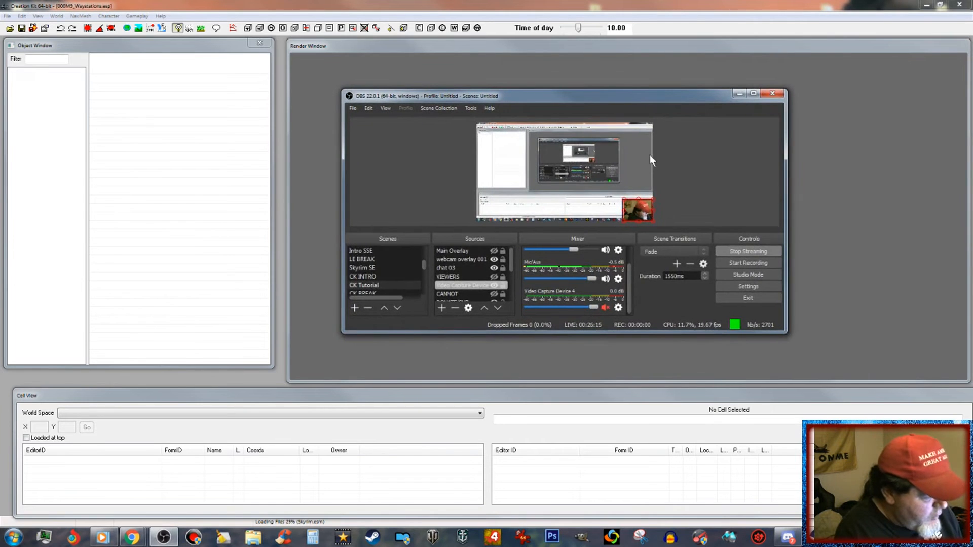
left_click(754, 94)
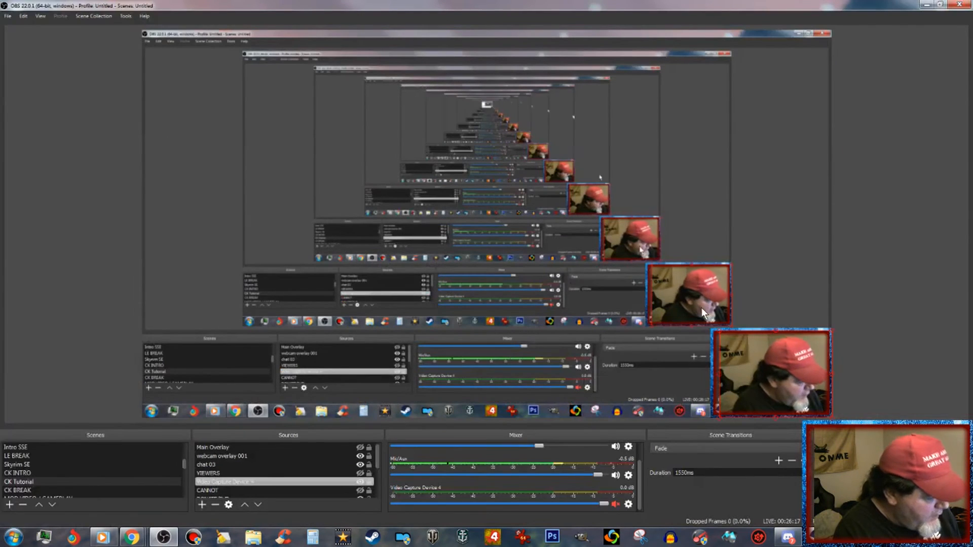
left_click_drag(737, 372, 731, 77)
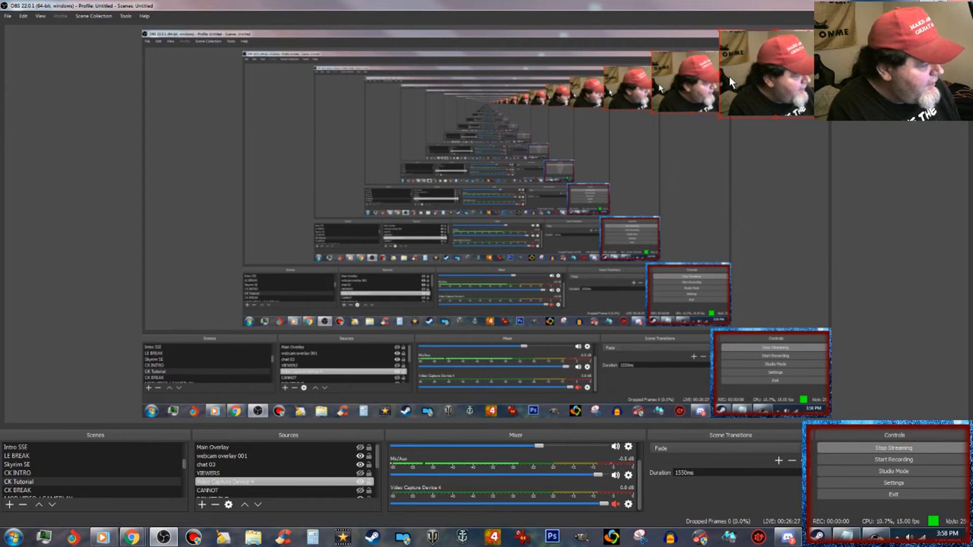
left_click_drag(729, 77, 727, 76)
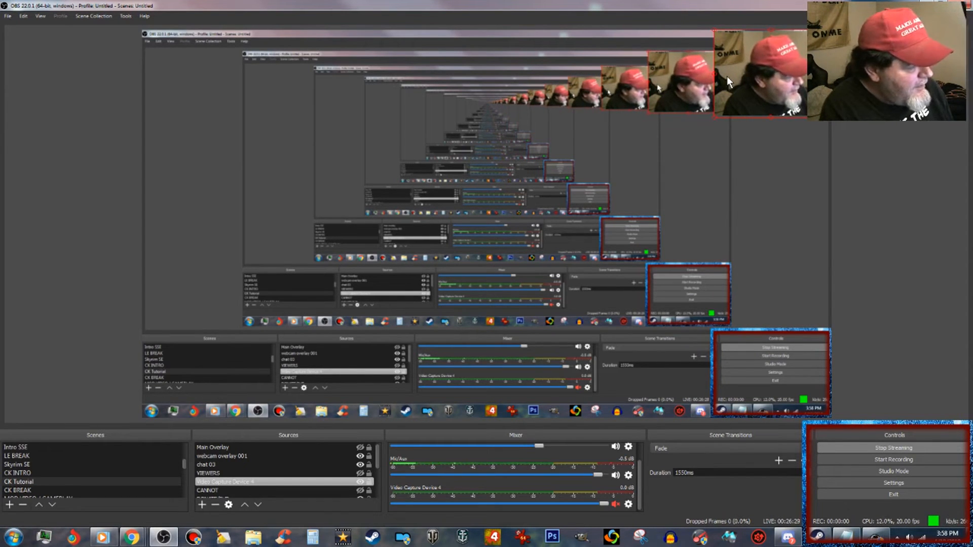
left_click(769, 330)
left_click_drag(775, 330, 776, 32)
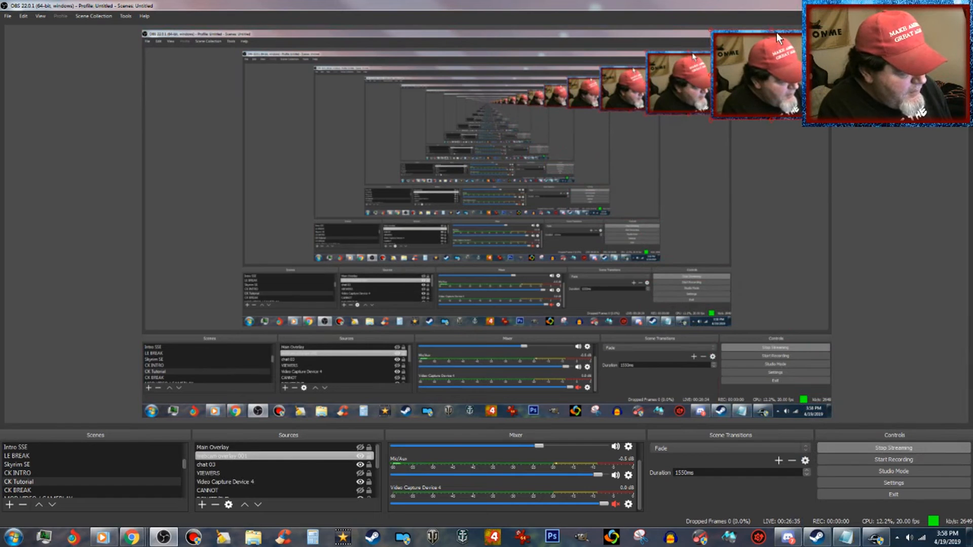
left_click(940, 6)
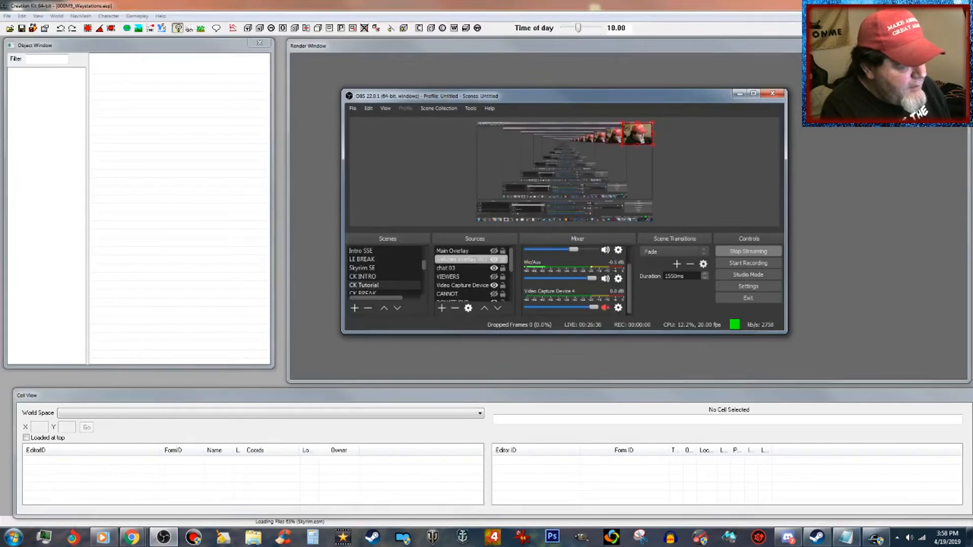
left_click_drag(686, 101, 972, 99)
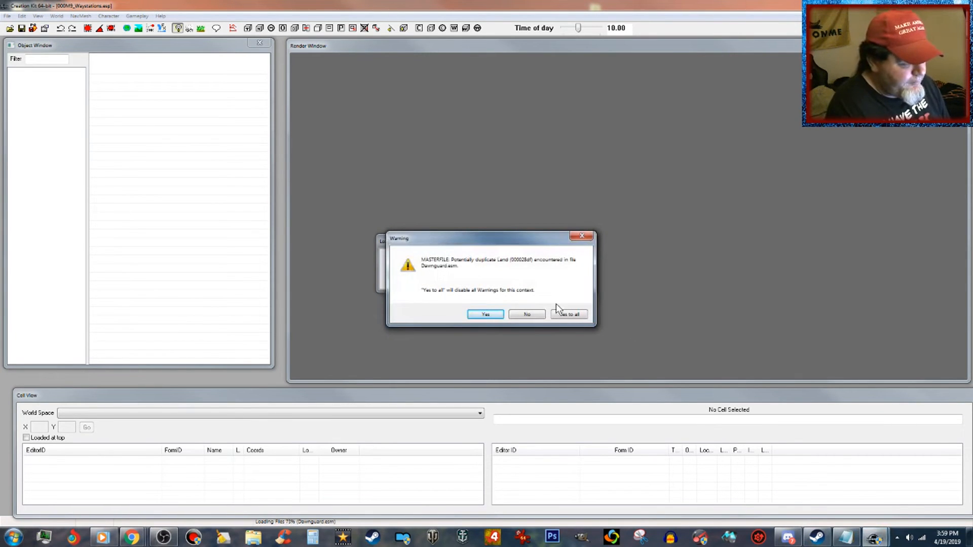
- Accept and suppress all master file, quest, form, editor ID, pathfinding and script warnings while the plugin loads in Creation Kit
left_click(580, 314)
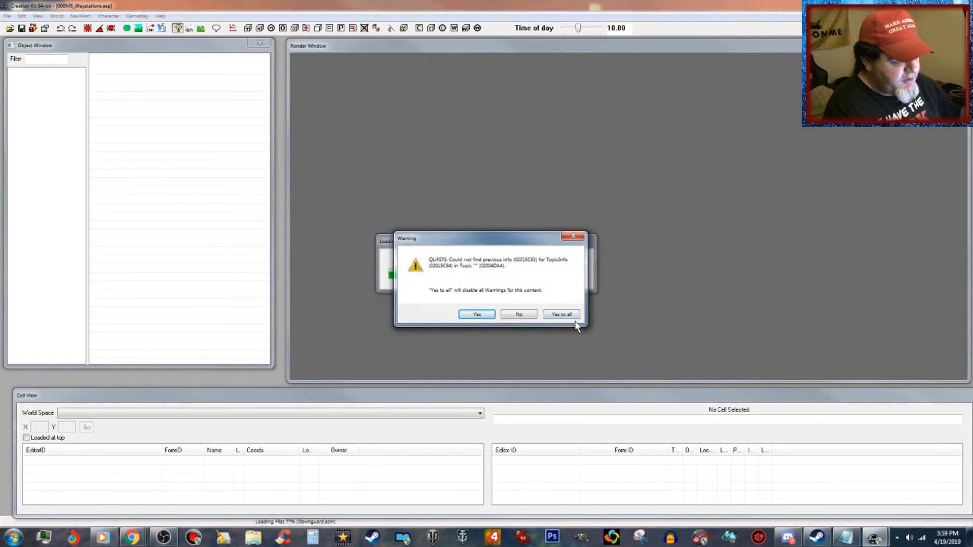
left_click(570, 313)
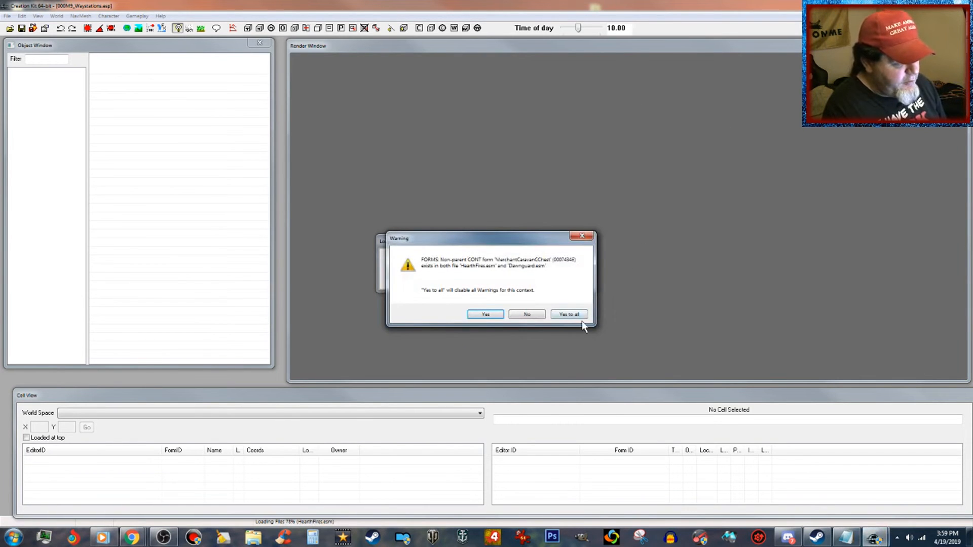
left_click(582, 317)
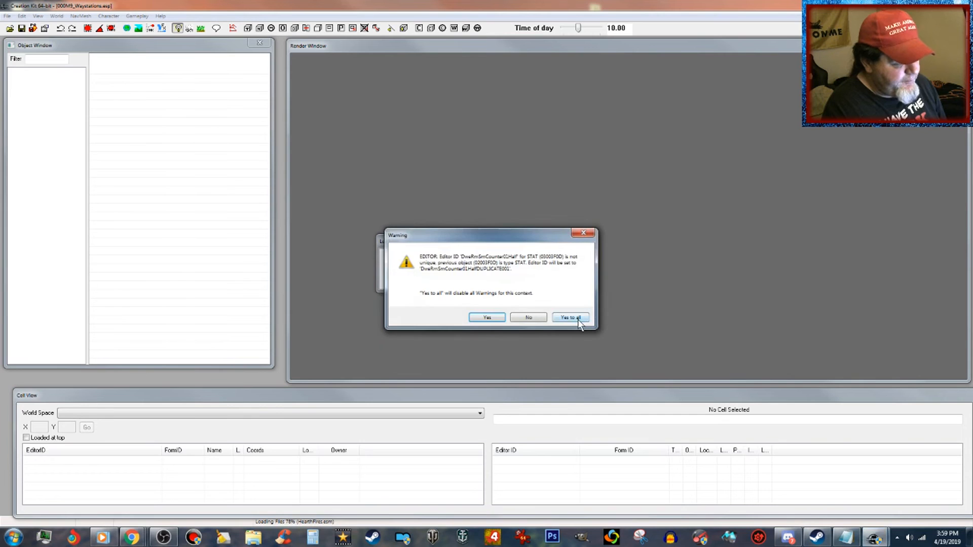
left_click(578, 319)
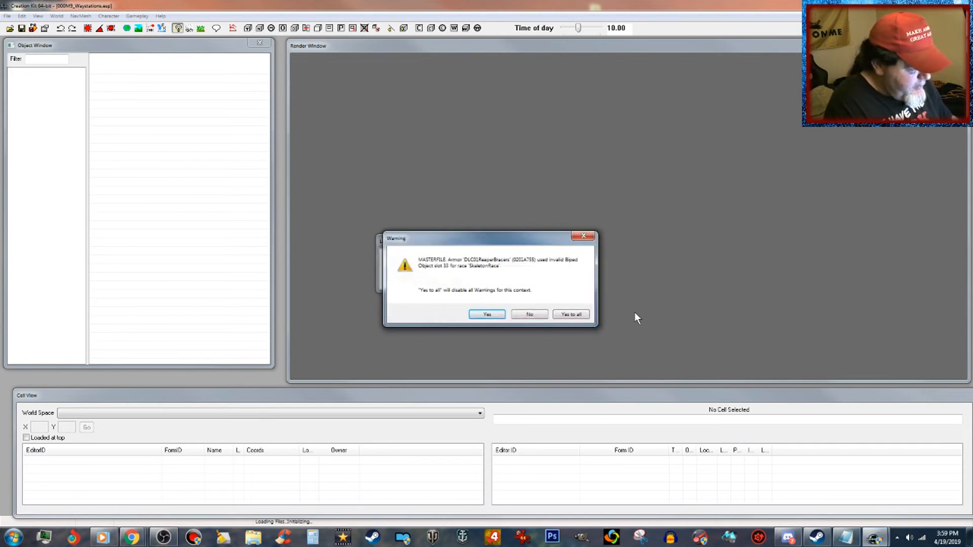
left_click(583, 315)
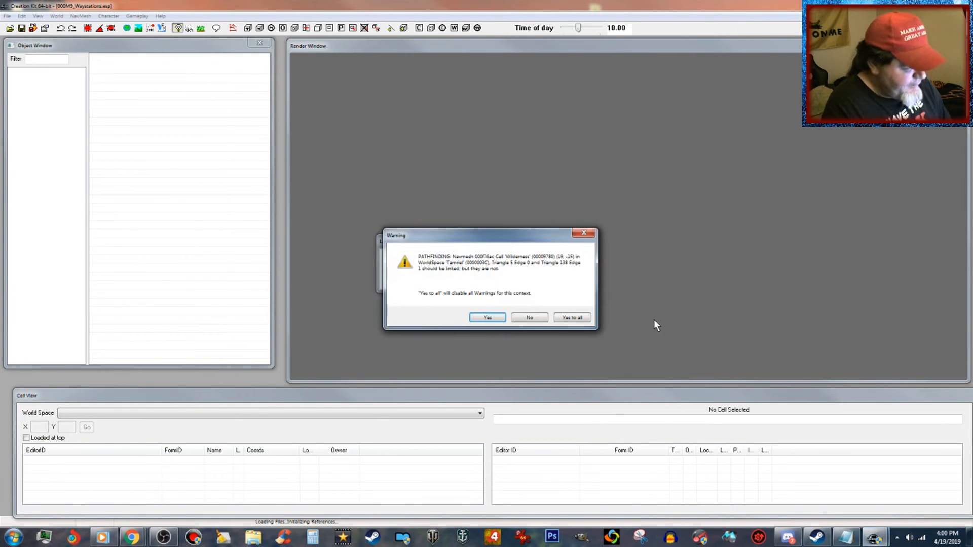
left_click(588, 318)
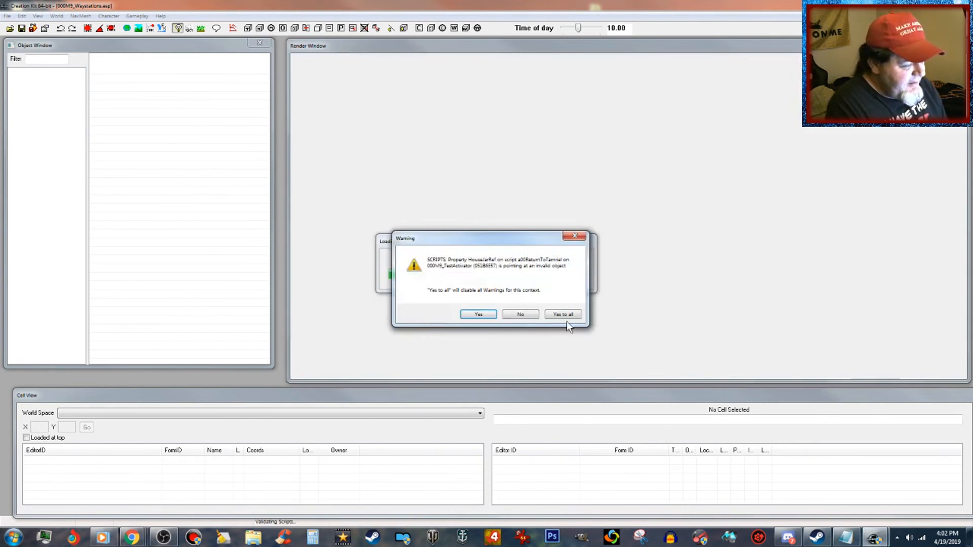
left_click(567, 319)
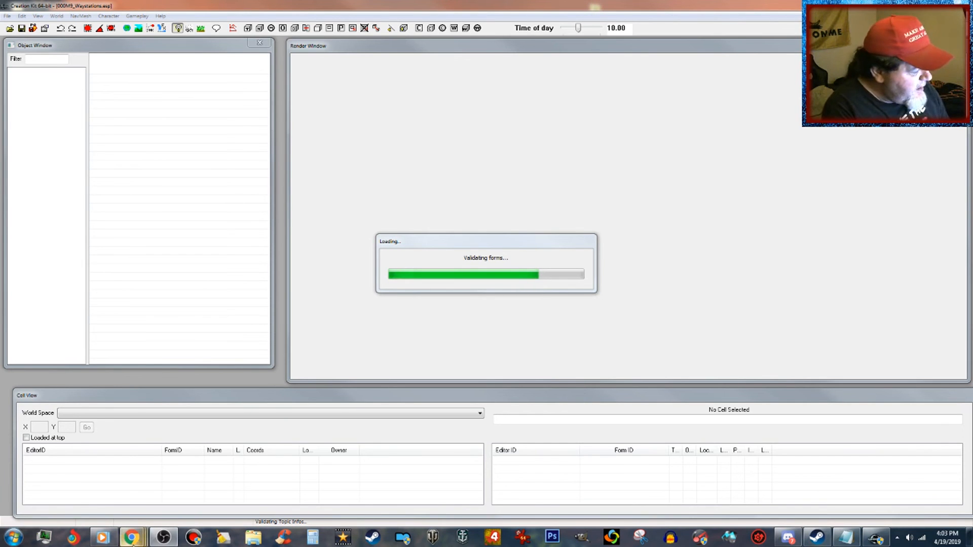
- Switch to the YouTube Live Dashboard in Chrome to check the stream status, and return to Creation Kit
mouse_move(138, 542)
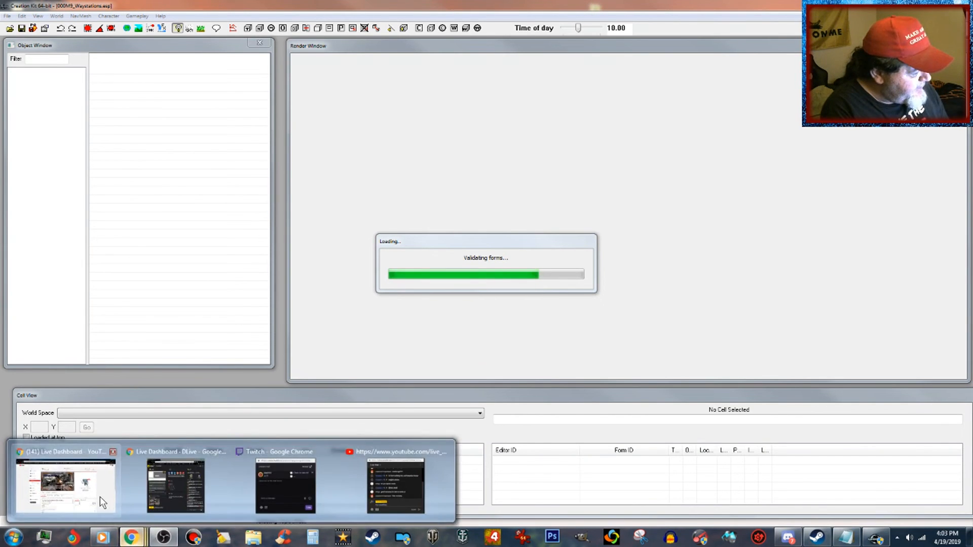
left_click(99, 497)
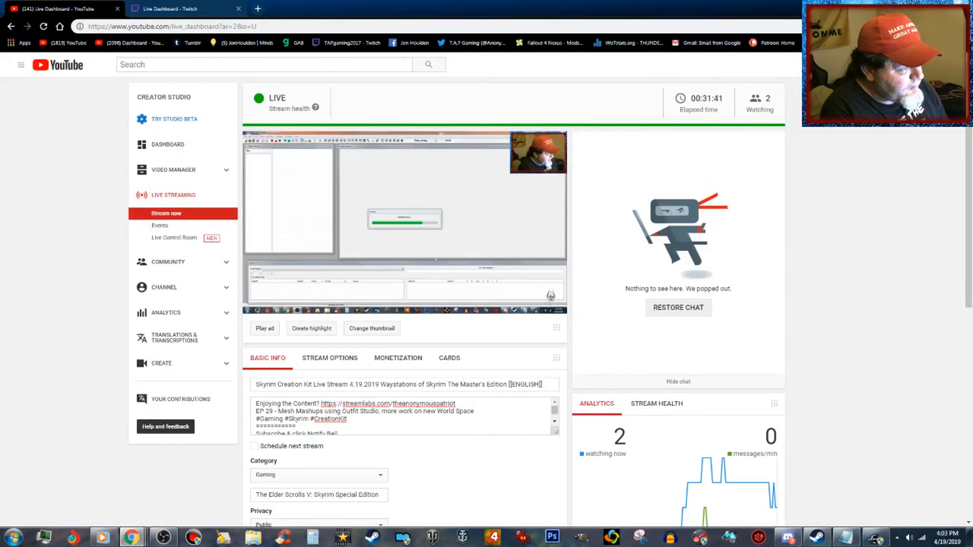
left_click(924, 6)
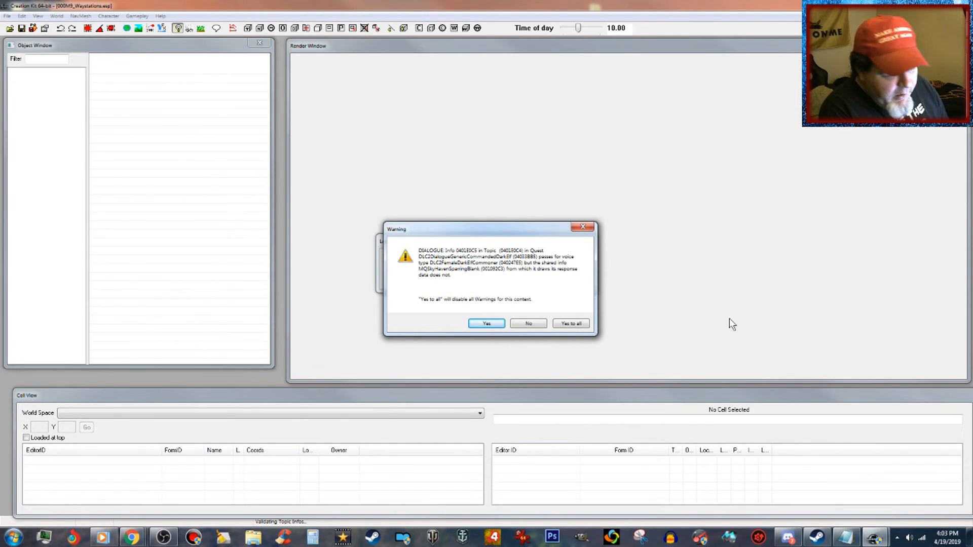
- Suppress all dialogue warnings to finish loading, and bring the Render Window in front of the warnings list
left_click(571, 323)
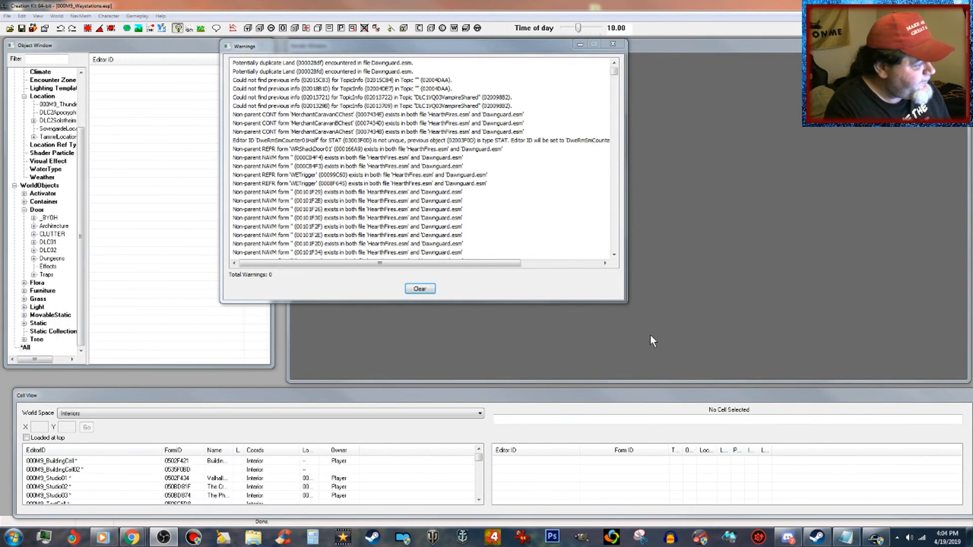
left_click(693, 45)
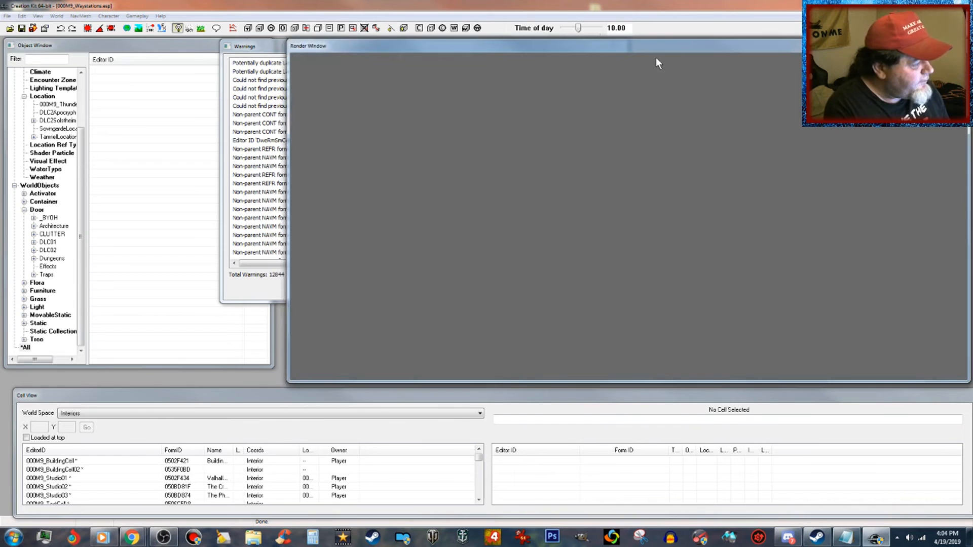
- Filter the objects by 000, open the 000M9_AlchemyCase01 static, and change its ID to 000M9_NobleEndTable04Clutter
left_click(164, 44)
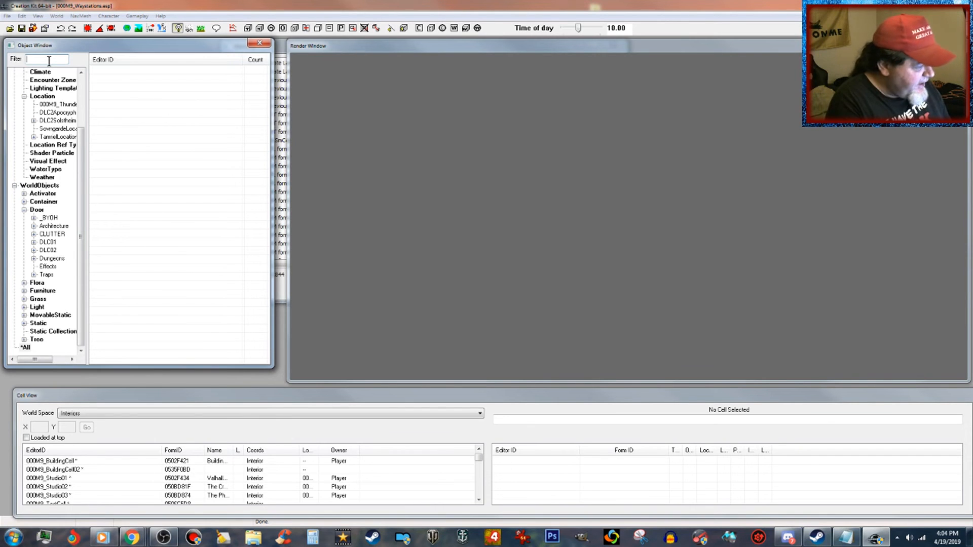
type("000")
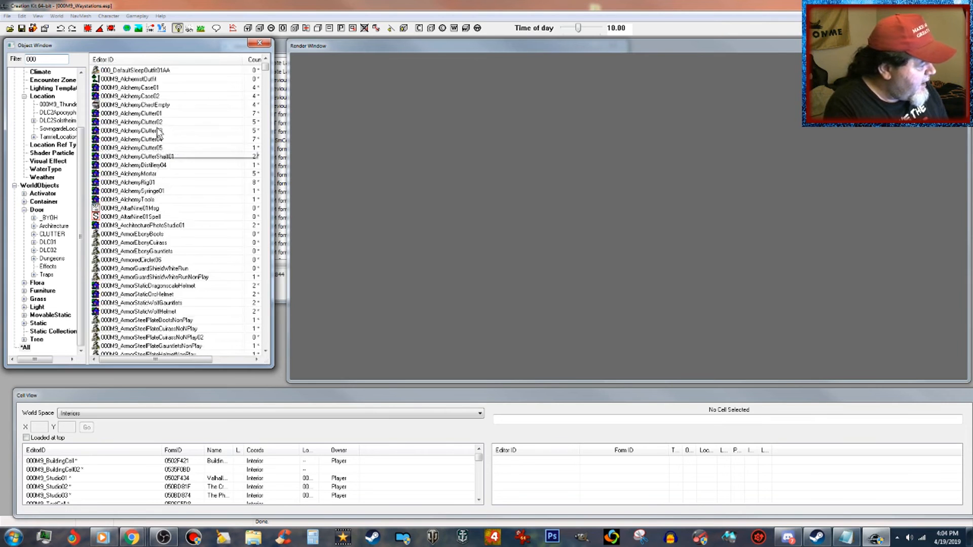
double_click(145, 85)
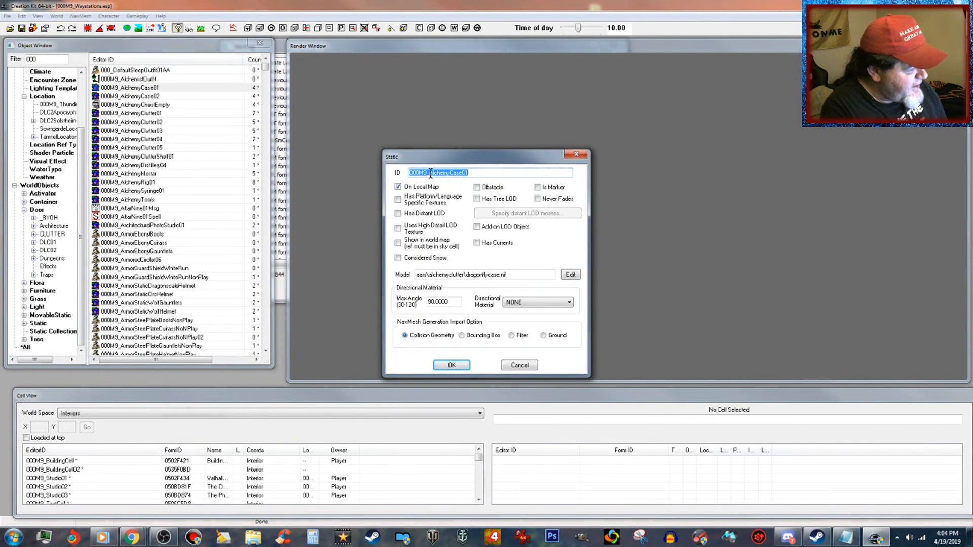
left_click_drag(429, 173, 474, 173)
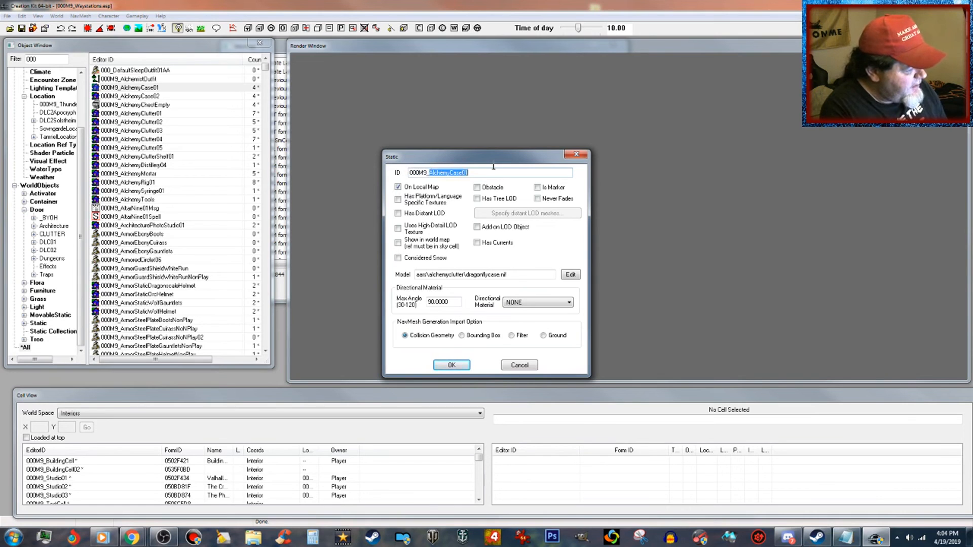
type("NobleEndTable04Clutter")
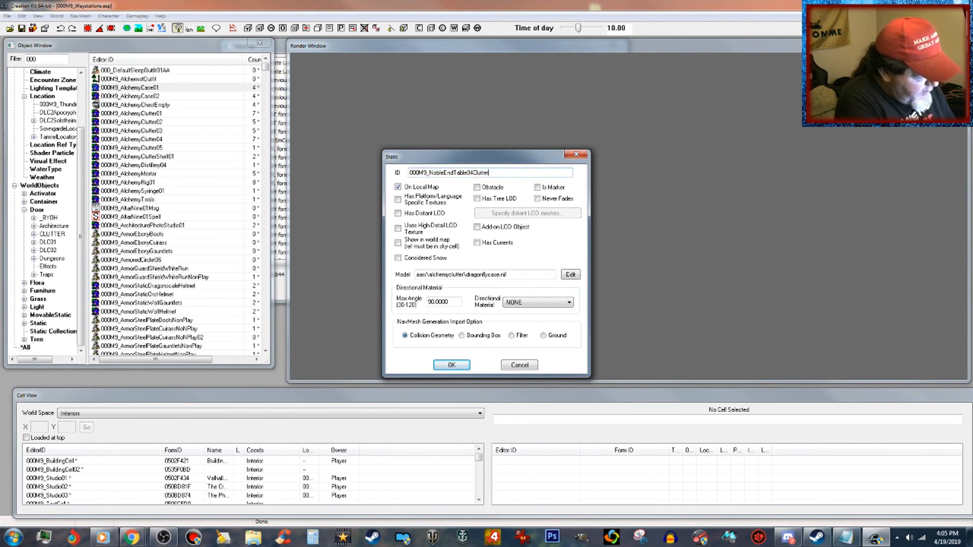
- Replace the static's model with 000NobleEndTable04.nif from the Skyrim SE Data folder's meshes, 000M9Waystations, furniture subfolder
left_click(571, 274)
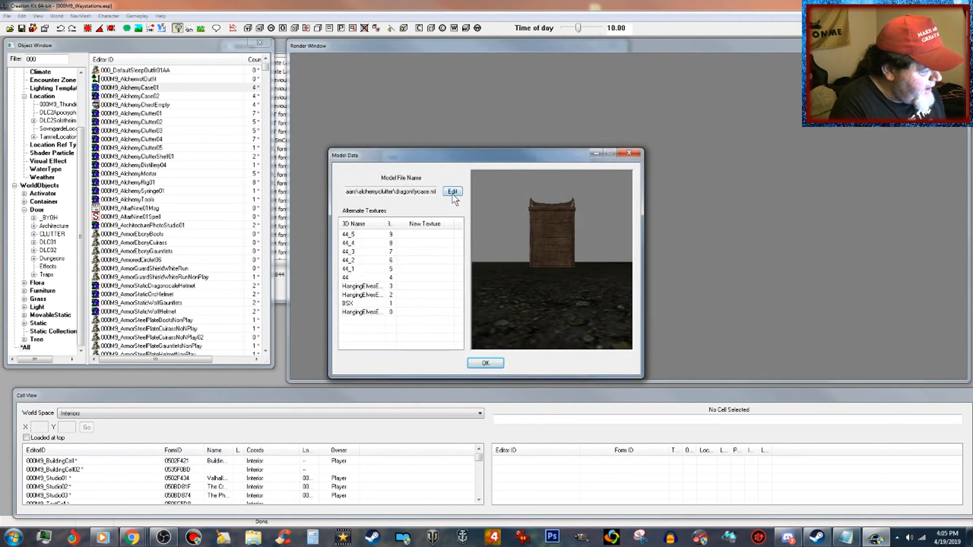
left_click(453, 191)
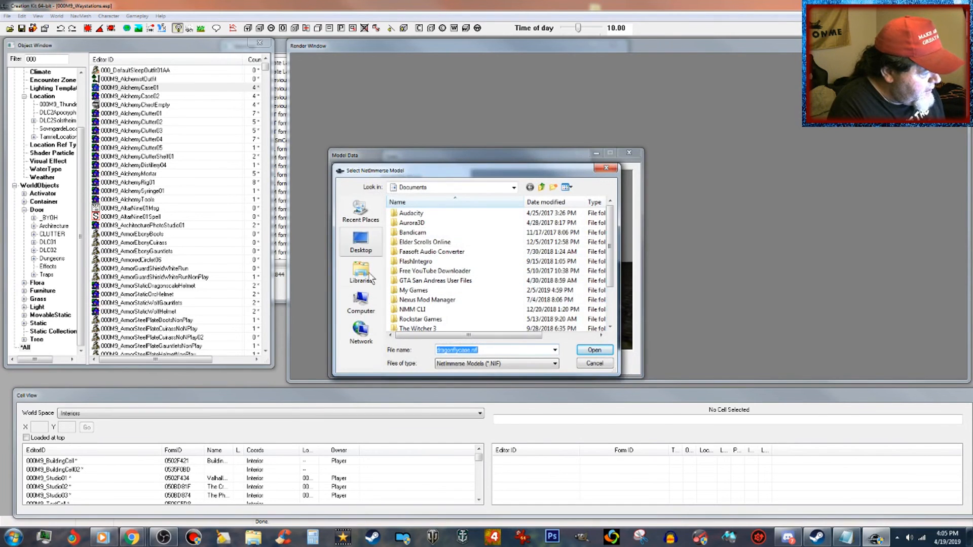
left_click(375, 250)
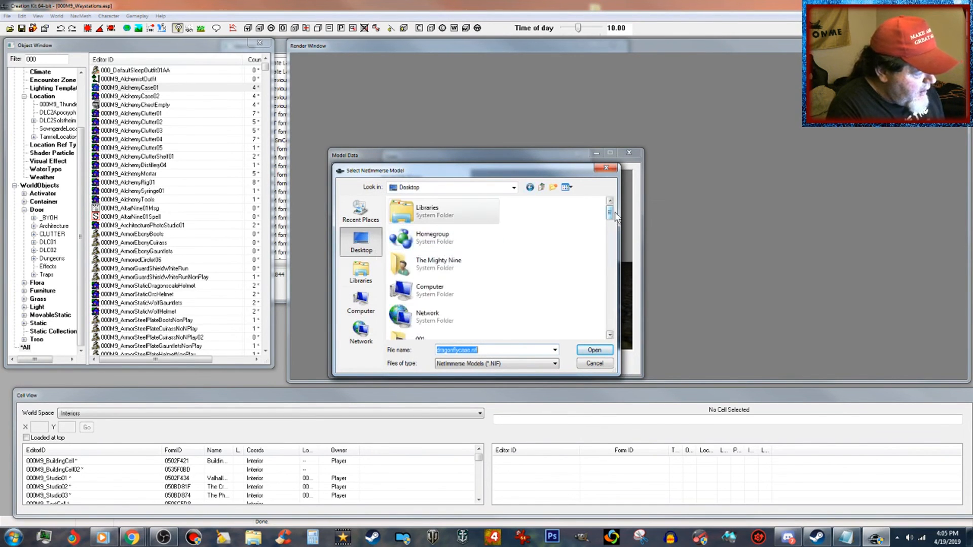
left_click_drag(612, 212, 615, 323)
double_click(449, 277)
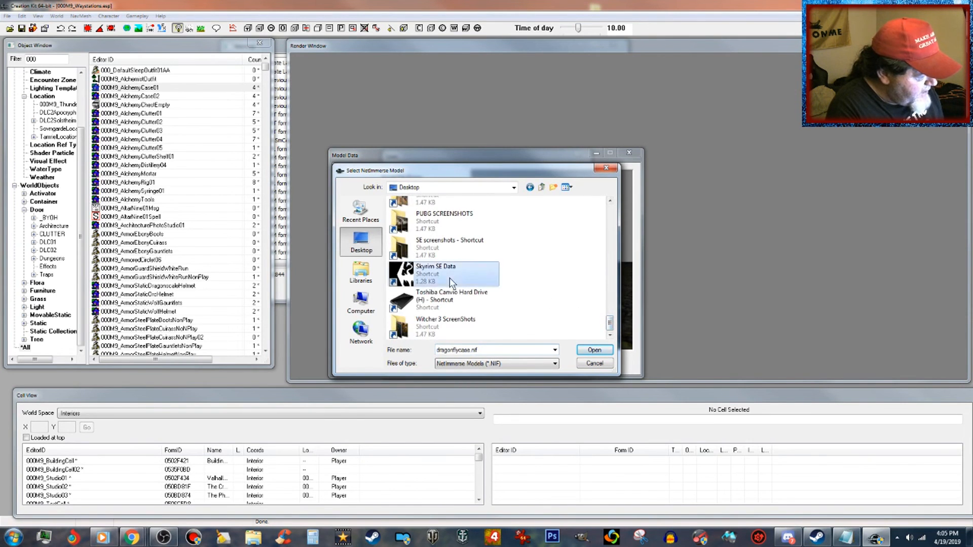
double_click(448, 243)
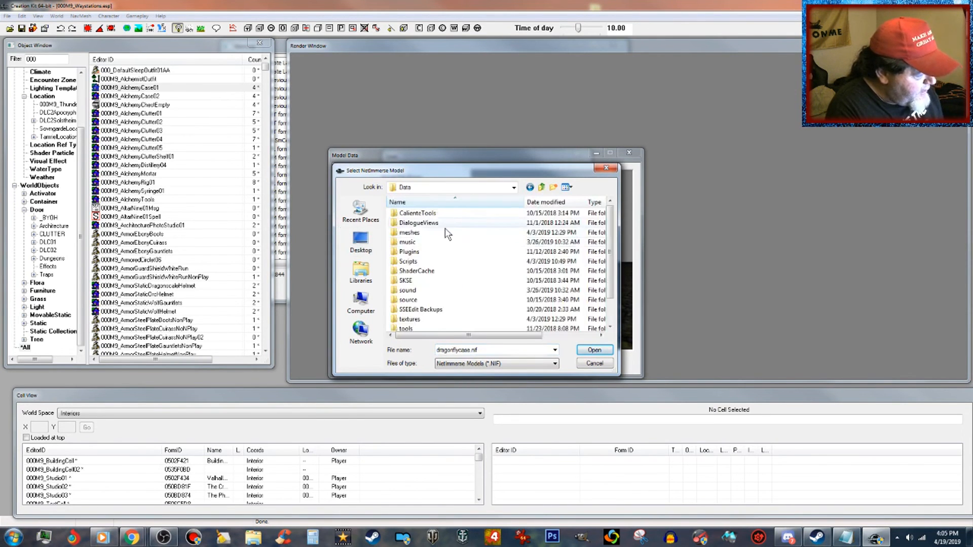
double_click(444, 232)
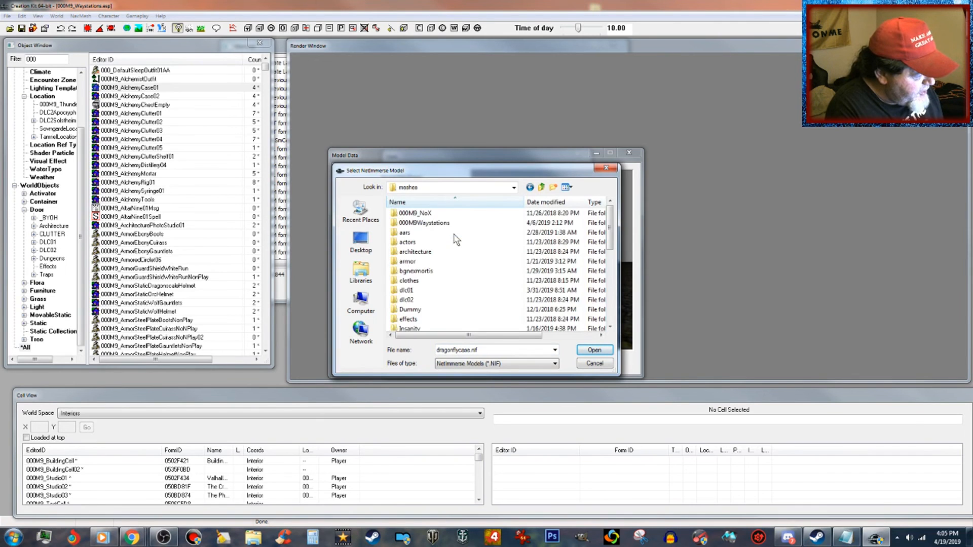
double_click(439, 224)
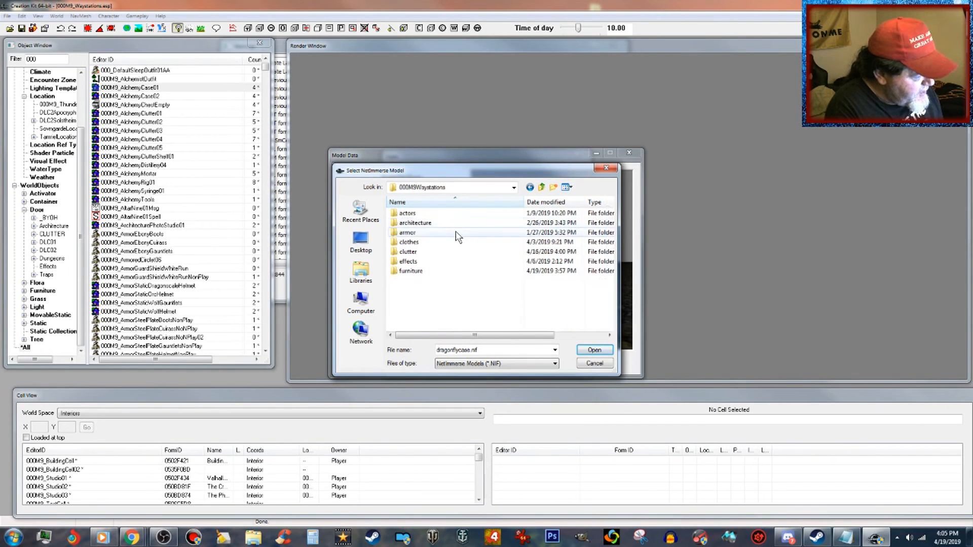
double_click(446, 272)
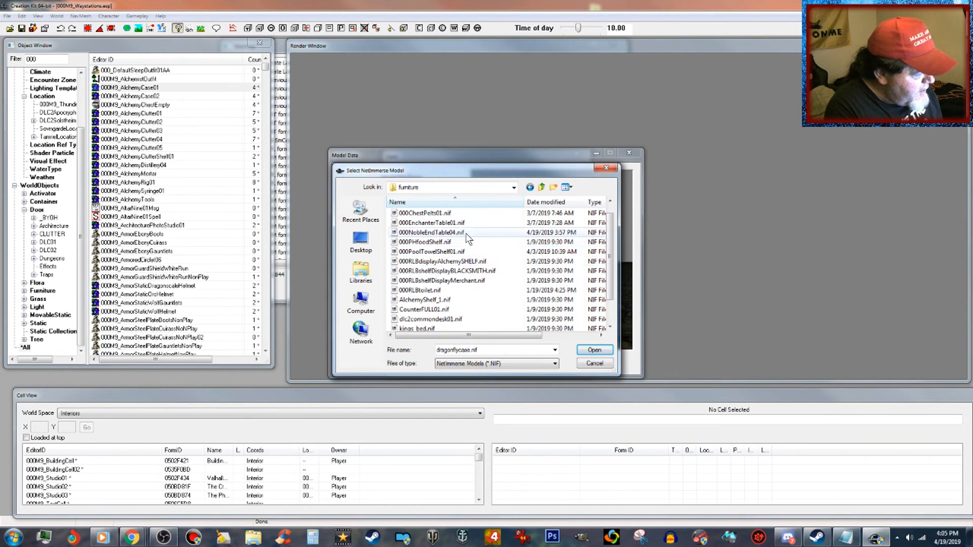
left_click(467, 234)
left_click(594, 350)
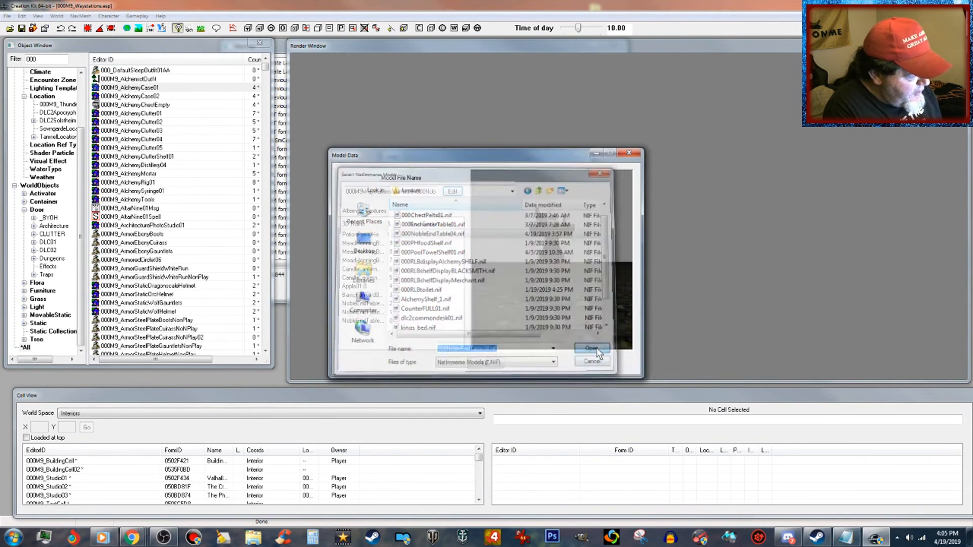
- Check the end table in the model preview, accept the model, and create the edited static as a new form
left_click_drag(584, 260, 578, 293)
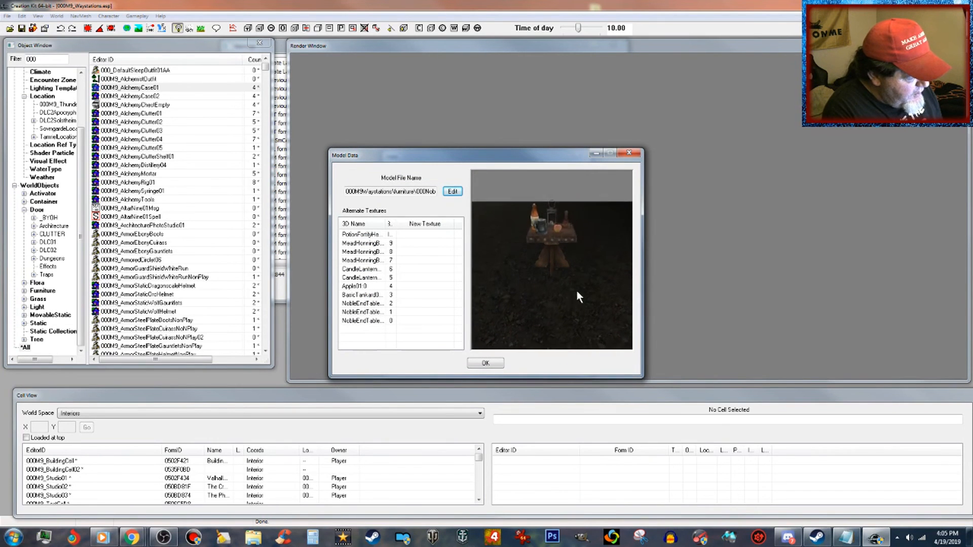
left_click(487, 364)
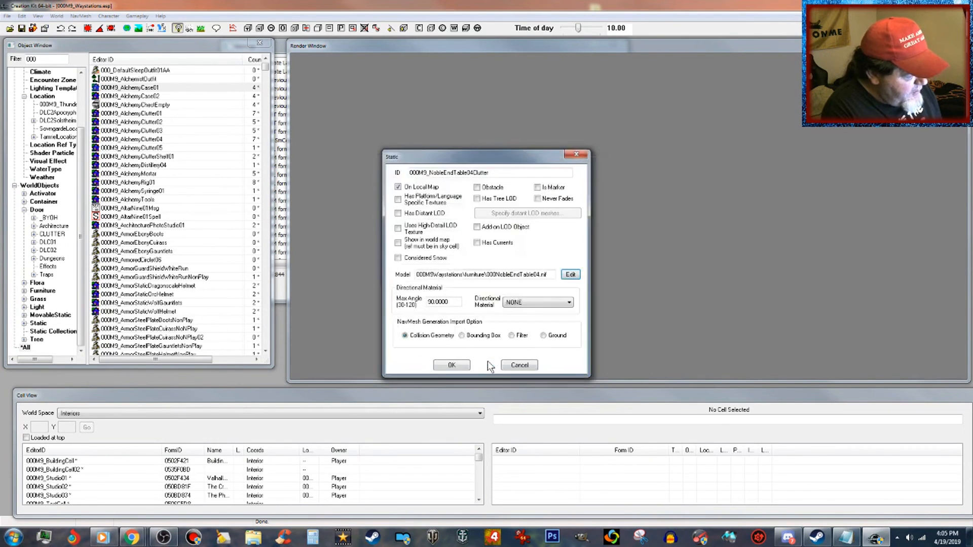
left_click(455, 365)
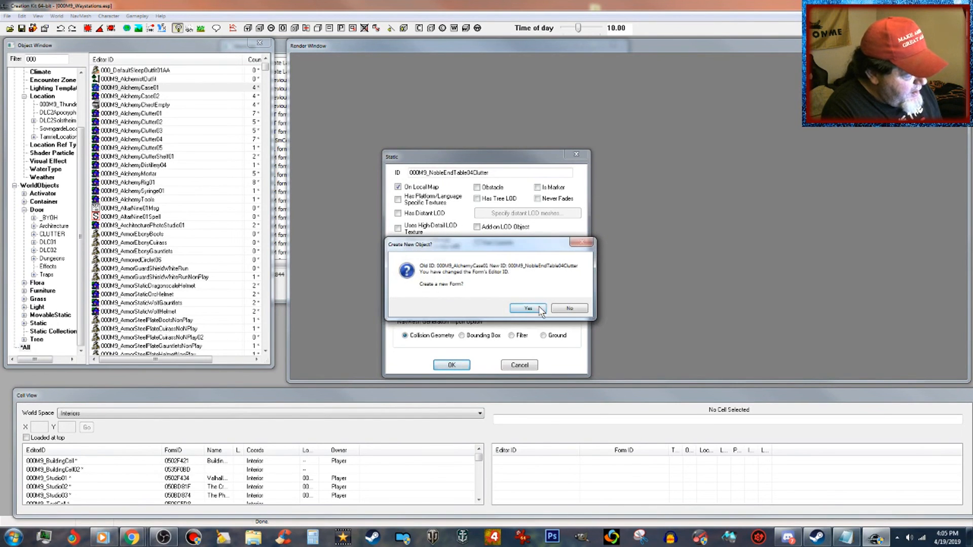
left_click(539, 310)
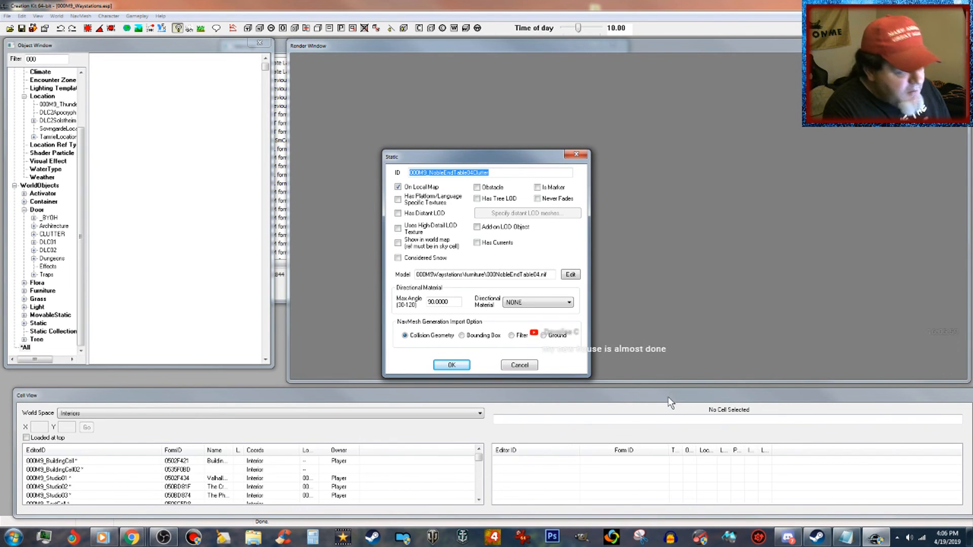
key("Return")
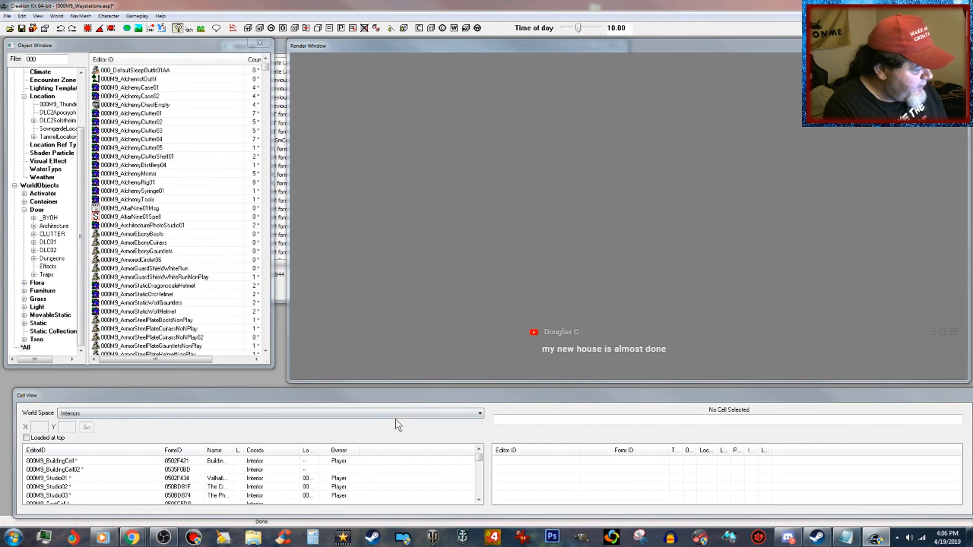
- Load the 000RLBwarehouse01 interior cell into the Render Window, suppressing all texture, Havok and other warnings that come up
left_click(45, 470)
scroll(46, 477, "down", 5)
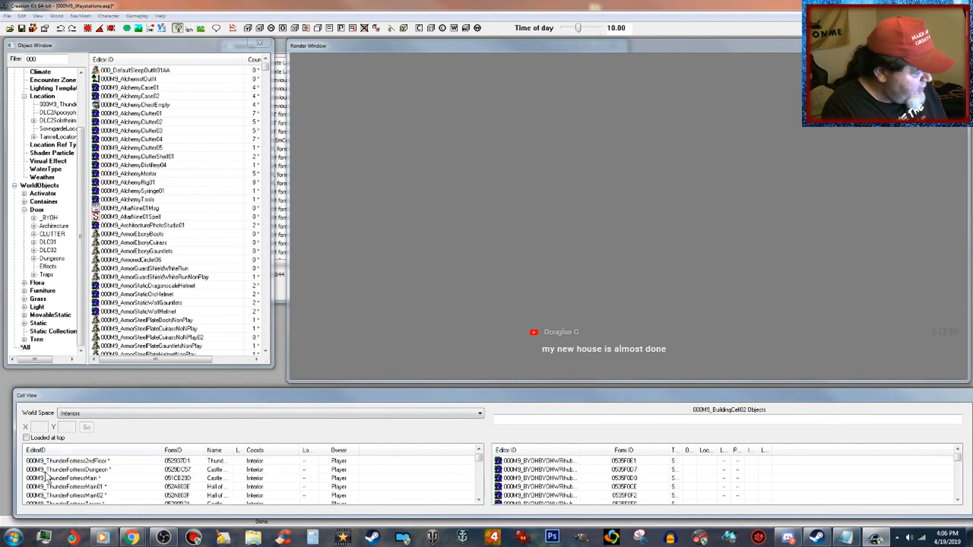
scroll(80, 488, "down", 3)
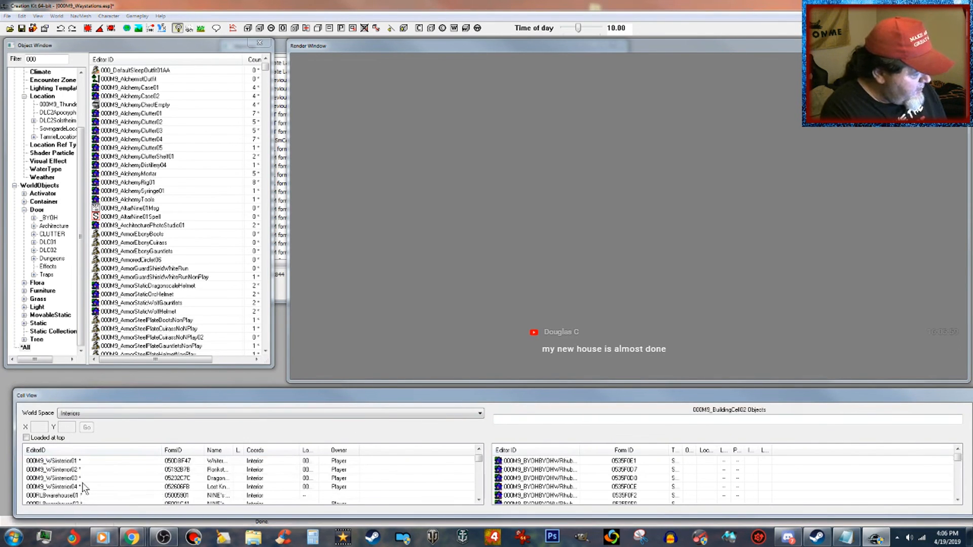
double_click(74, 470)
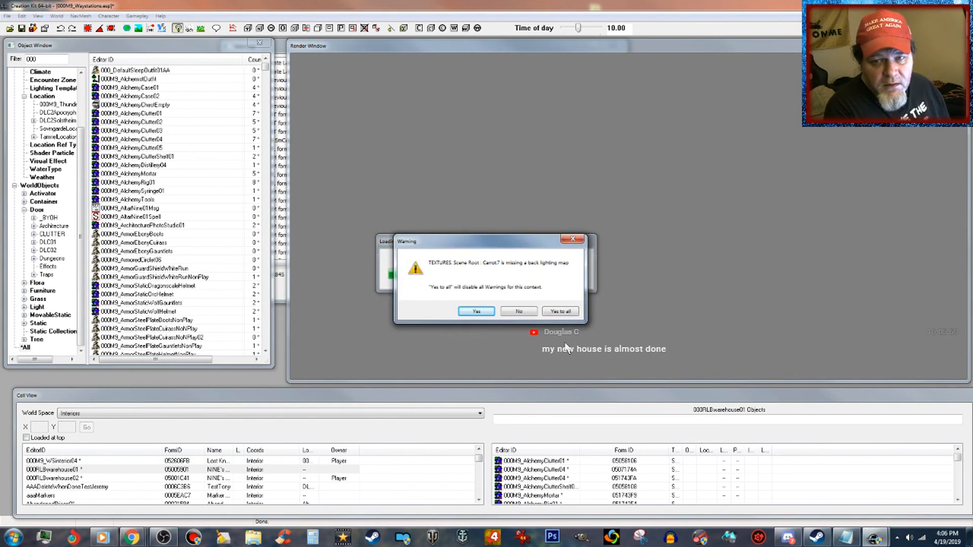
left_click(568, 311)
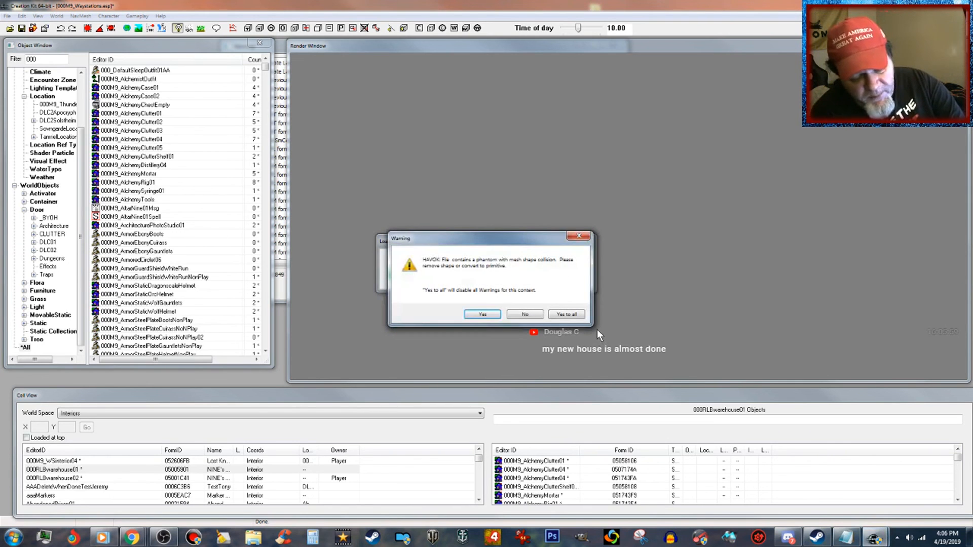
left_click(567, 315)
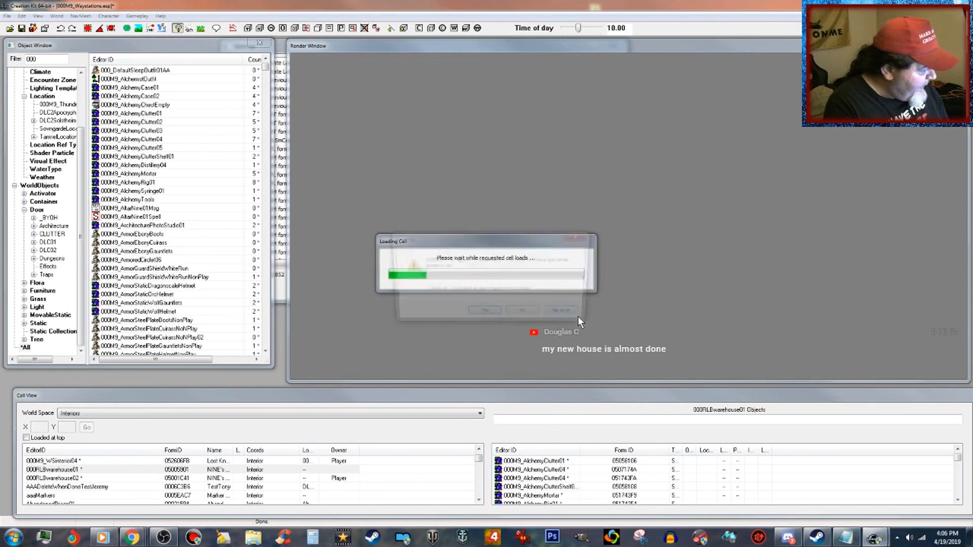
left_click(577, 317)
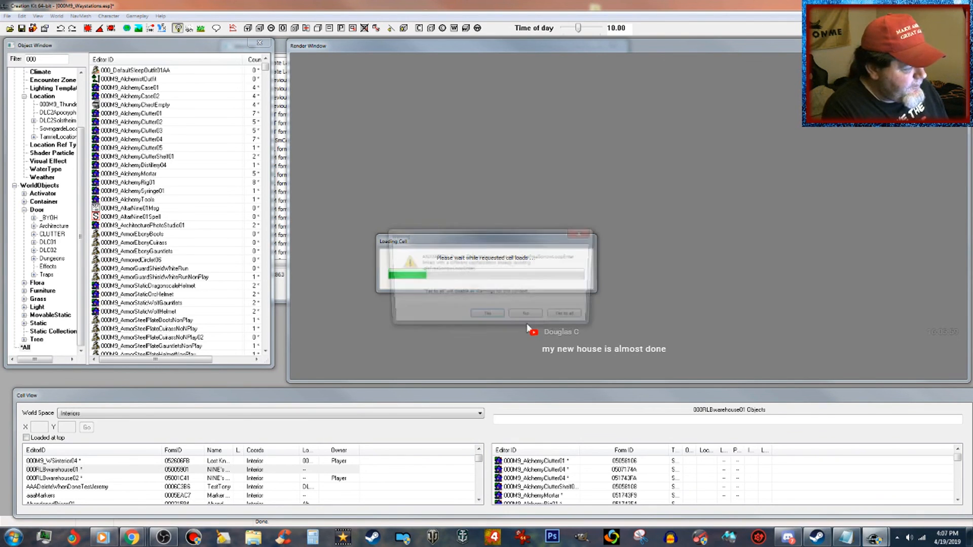
left_click(581, 317)
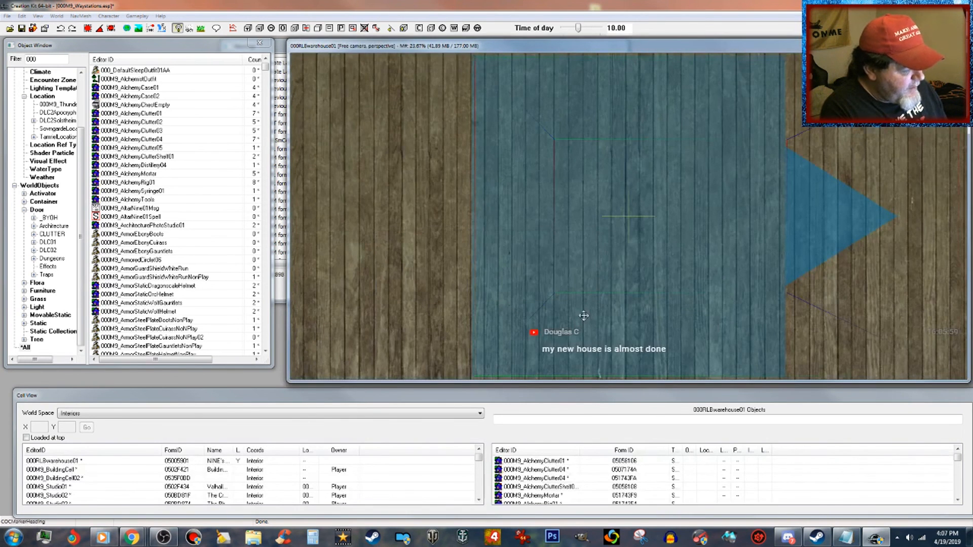
- Look over the warehouse's cluttered tables and cabinets, including the two small end tables, and the wooden floor platform
middle_click_drag(599, 330, 635, 332, "shift")
scroll(640, 285, "down", 6)
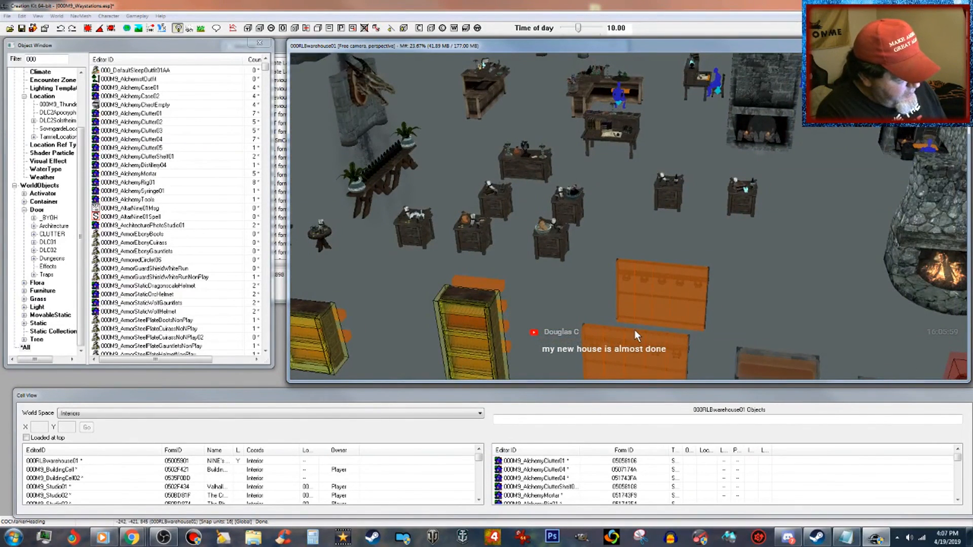
middle_click_drag(558, 309, 613, 311)
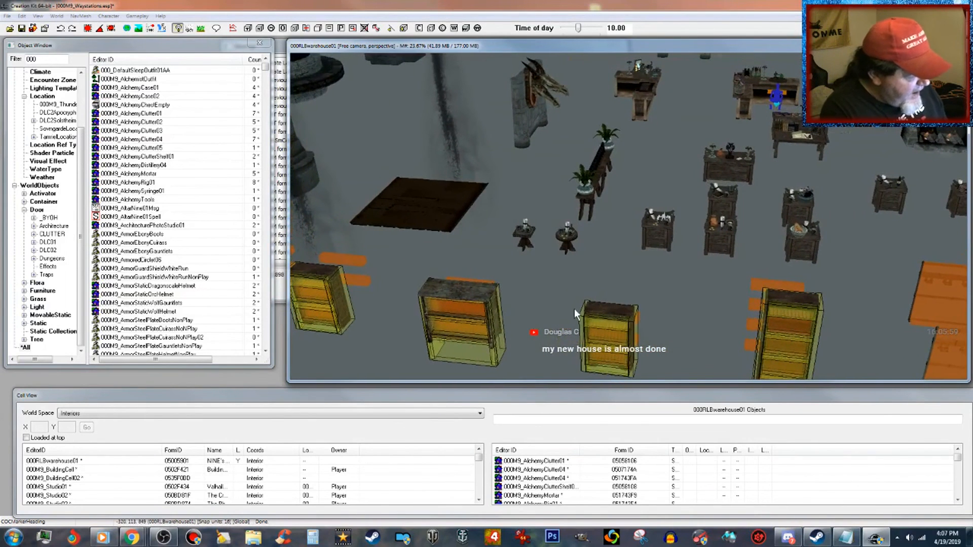
scroll(557, 245, "up", 5)
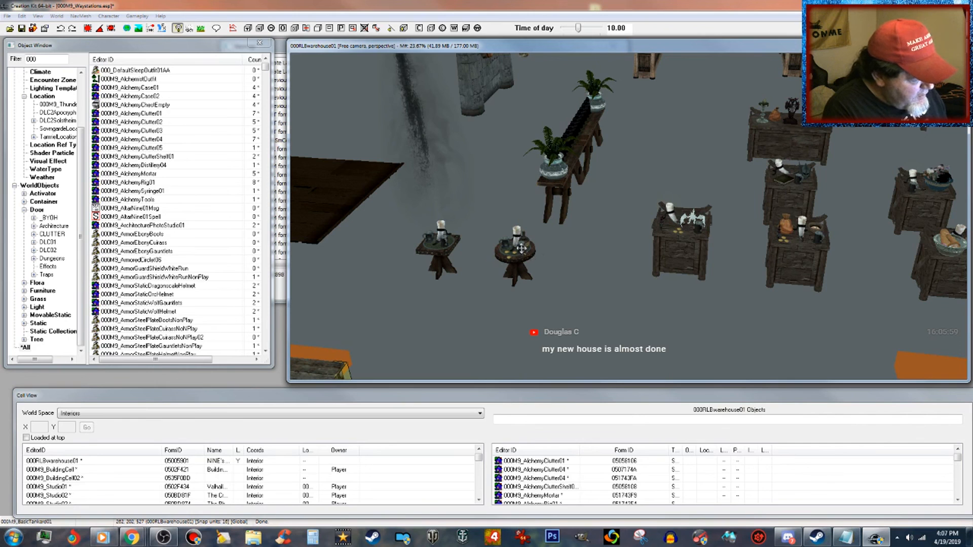
scroll(576, 278, "down", 6)
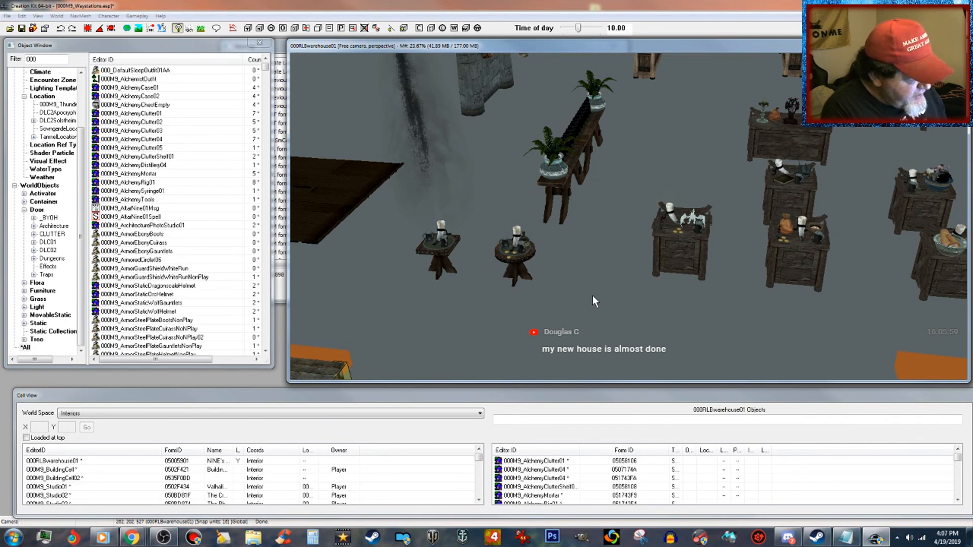
middle_click_drag(613, 284, 624, 252)
scroll(607, 250, "down", 3)
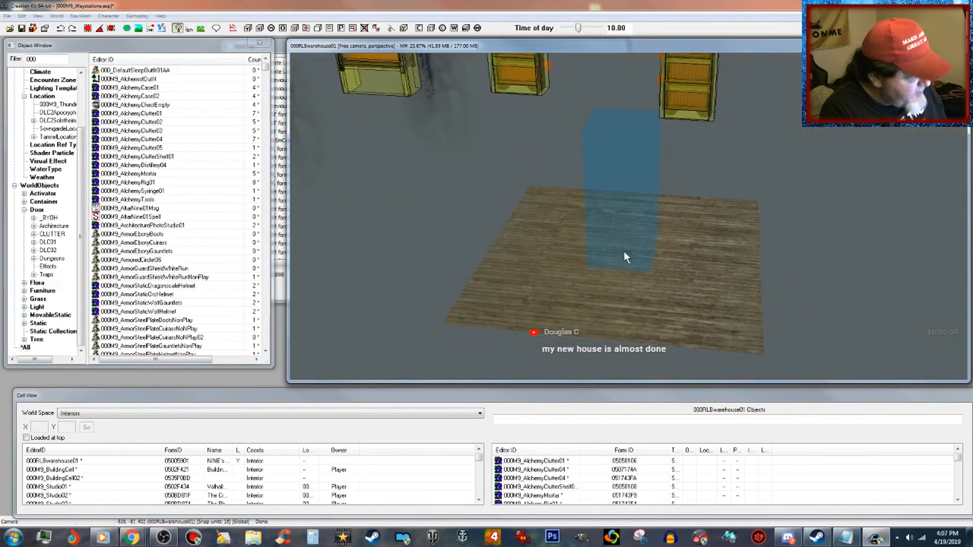
- Find the 000M9_NobleEndTable04Clutter static among the 000-filtered objects and place one on the warehouse's wooden floor platform
left_click(184, 269)
scroll(183, 272, "down", 2)
scroll(184, 273, "down", 10)
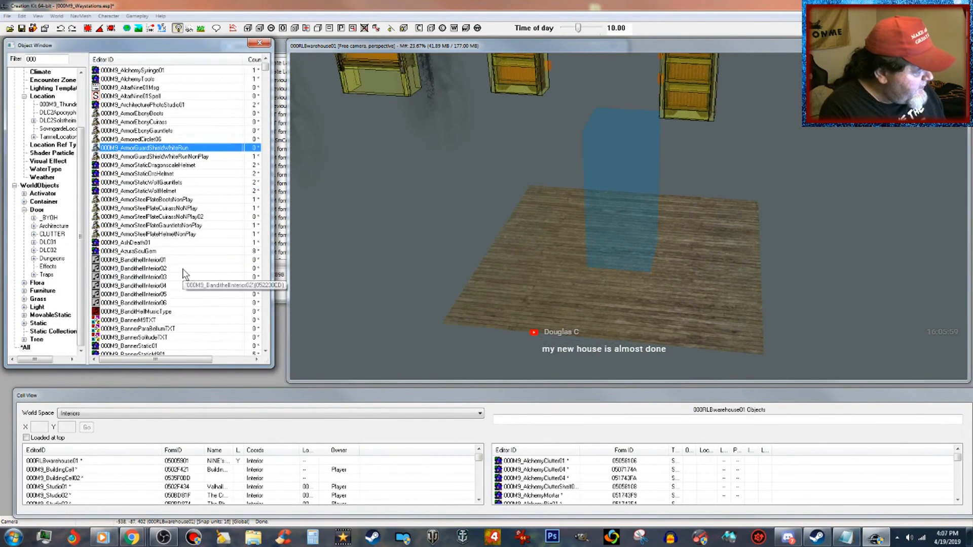
scroll(185, 274, "down", 9)
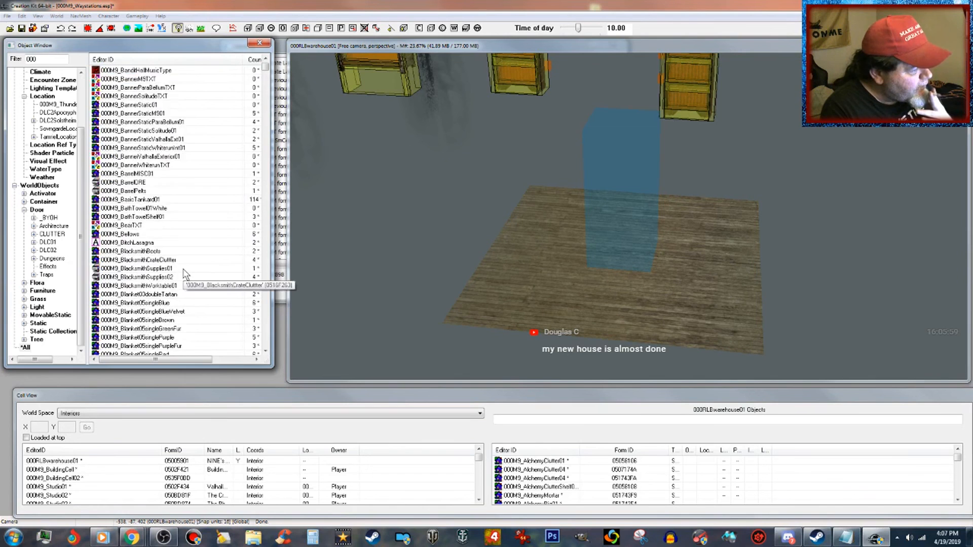
scroll(187, 271, "down", 7)
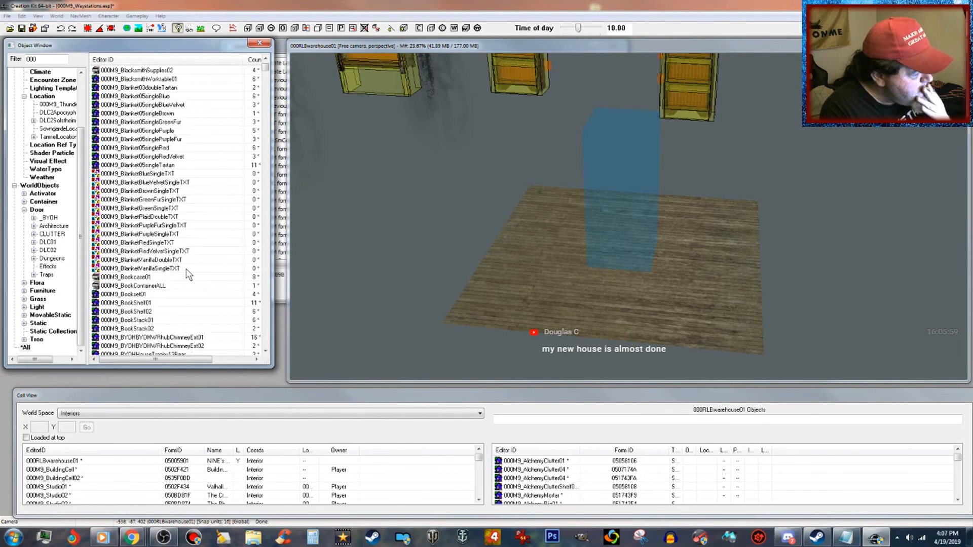
scroll(188, 274, "down", 9)
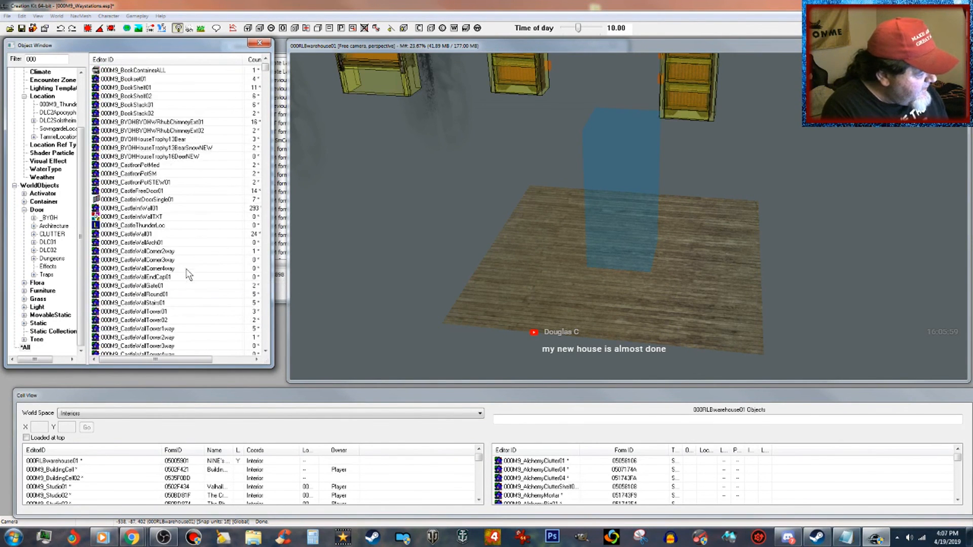
scroll(189, 274, "down", 8)
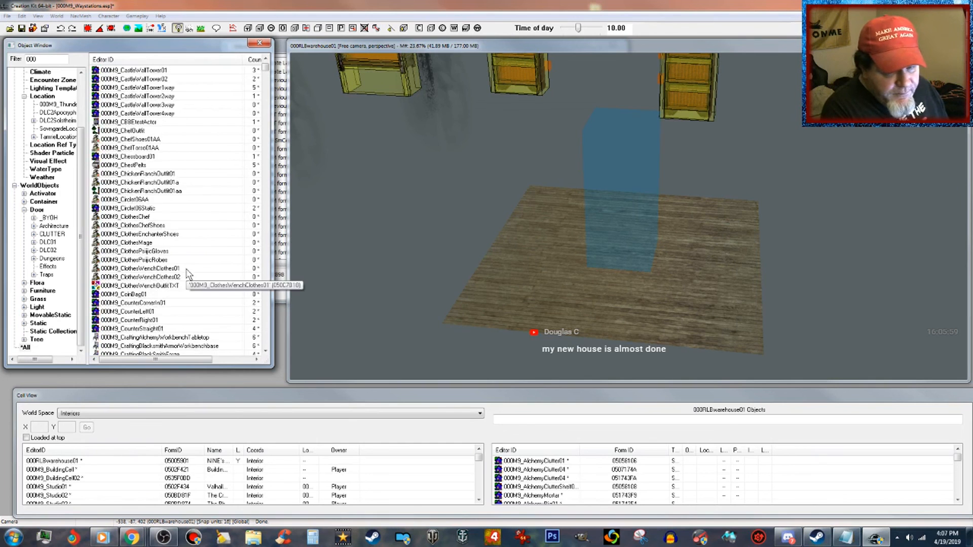
scroll(189, 274, "down", 8)
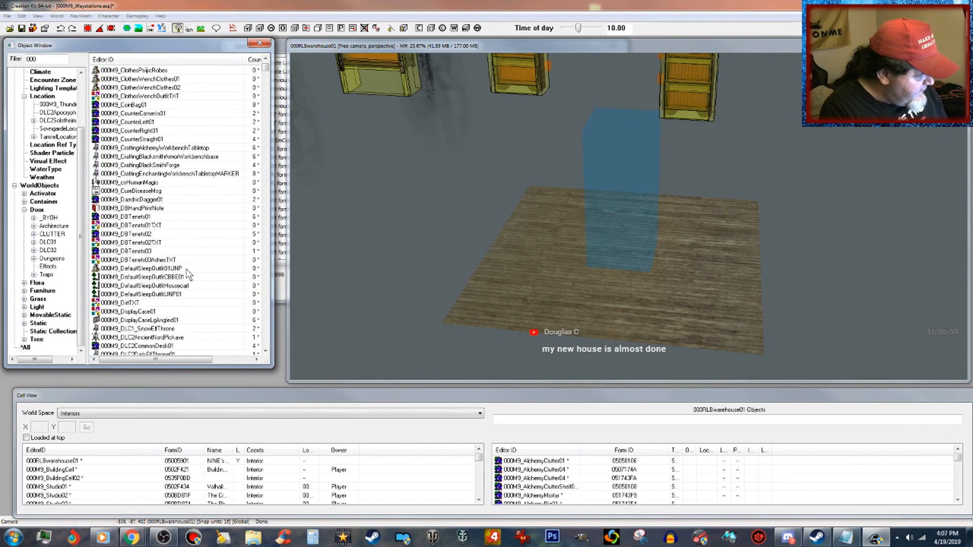
scroll(188, 286, "down", 10)
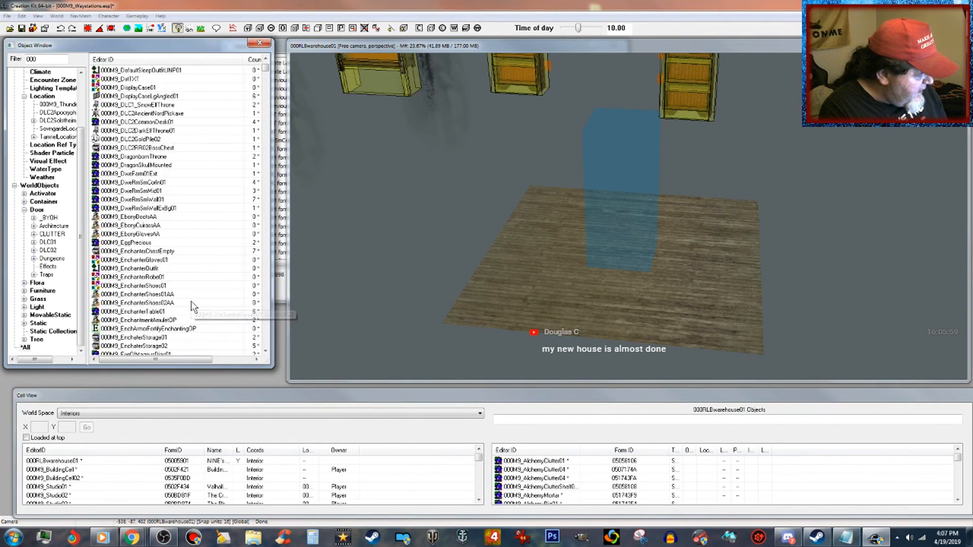
scroll(192, 306, "down", 7)
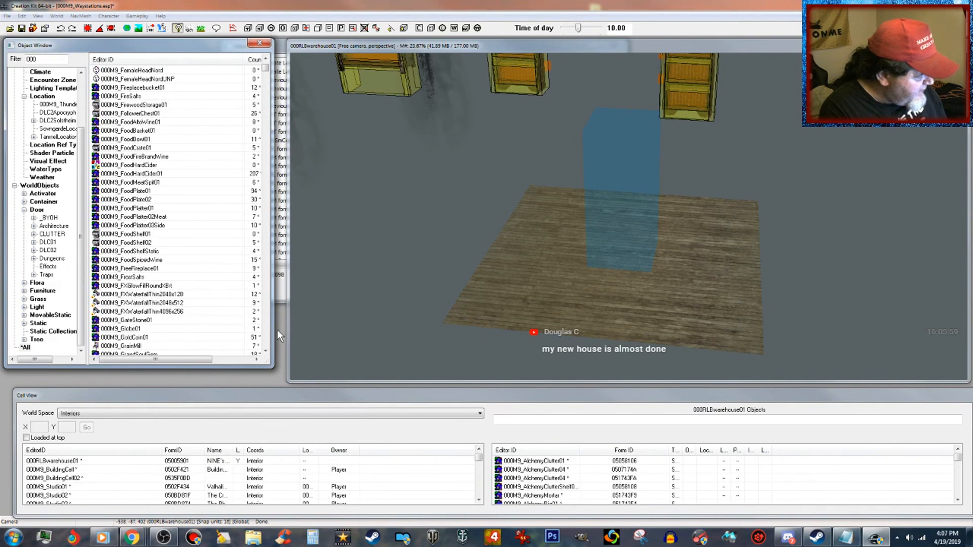
left_click(266, 323)
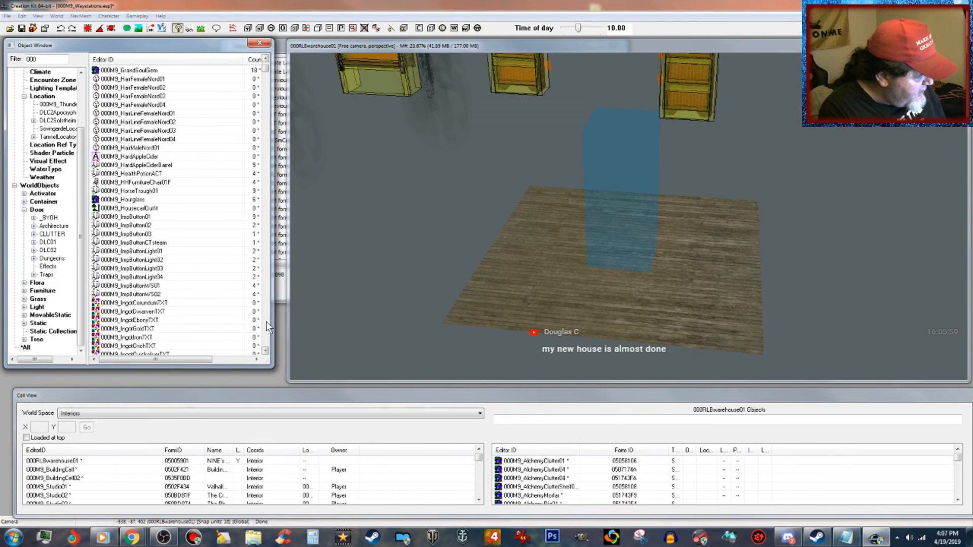
left_click(266, 322)
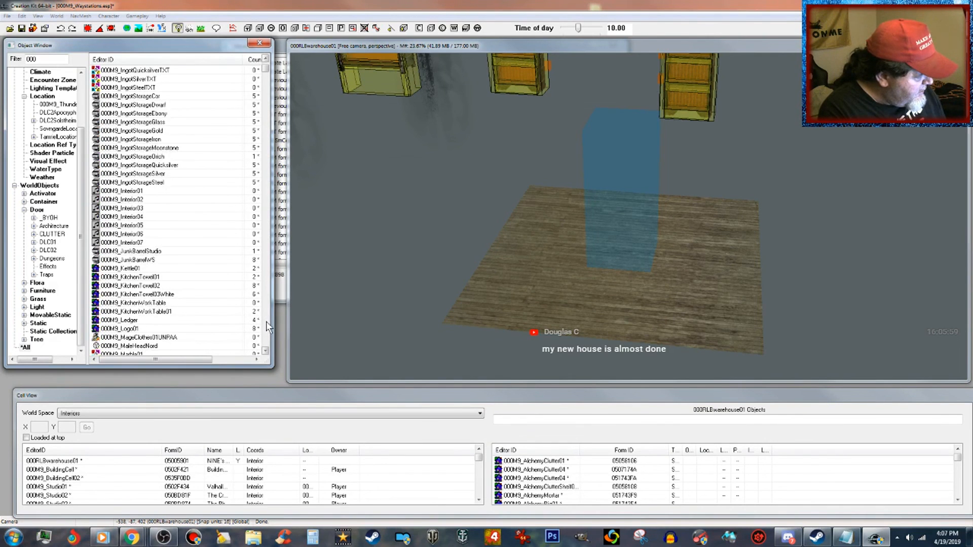
left_click(266, 324)
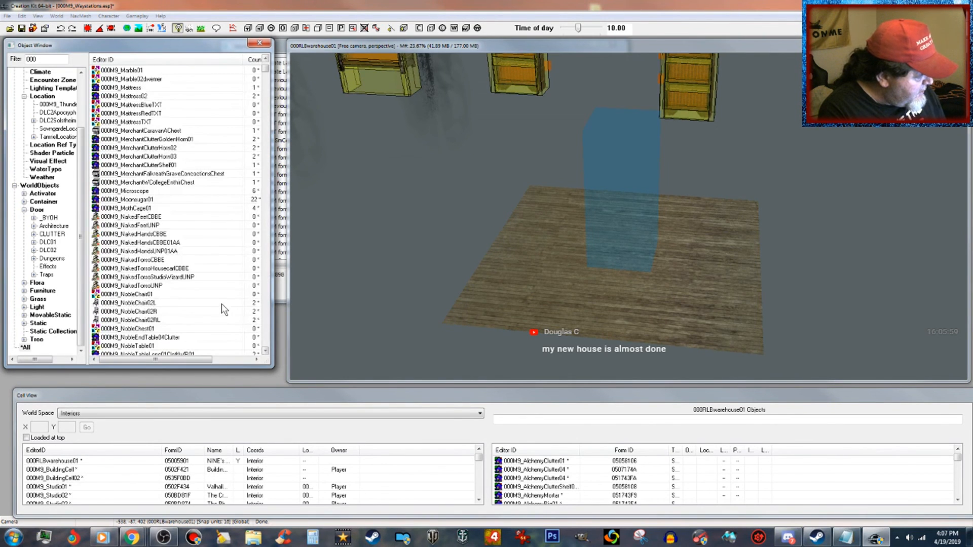
scroll(222, 305, "down", 1)
left_click(168, 328)
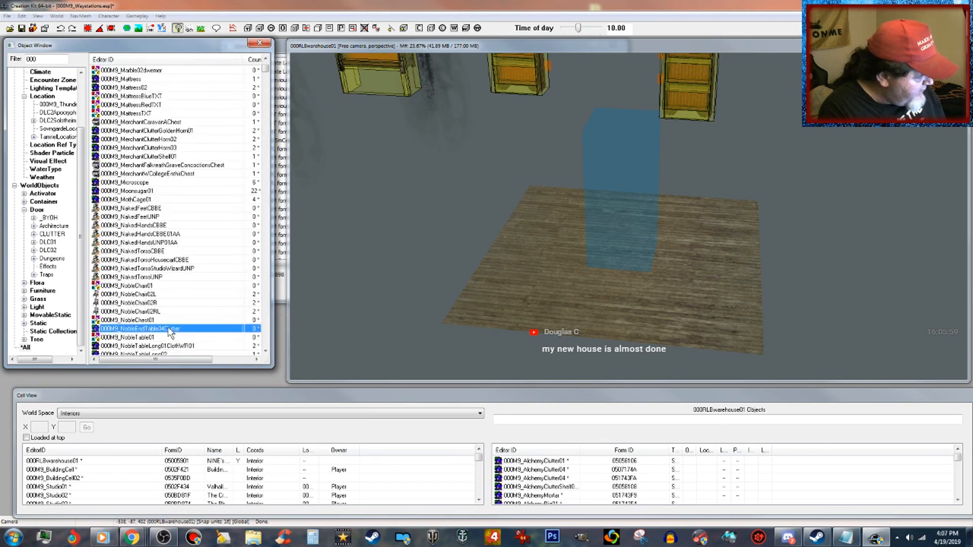
left_click_drag(170, 330, 542, 291)
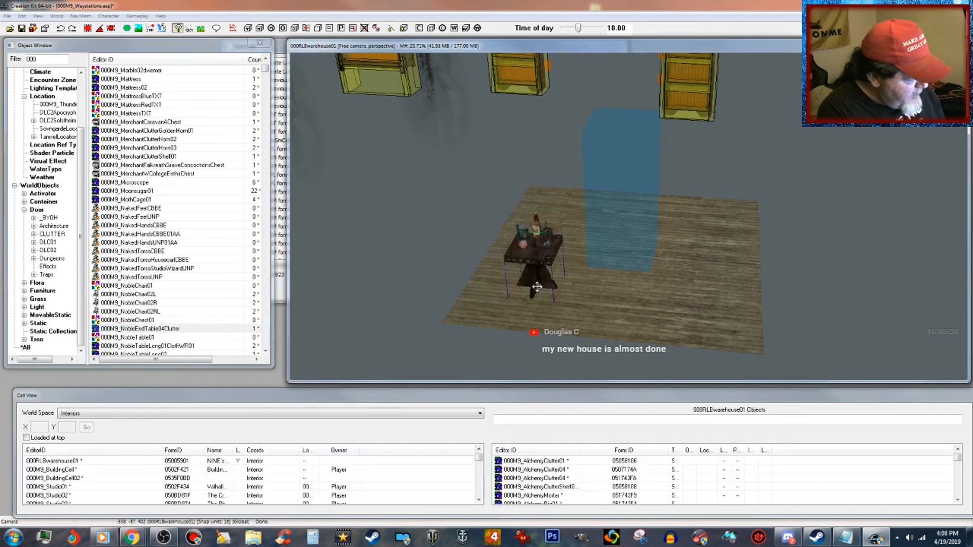
- Move the placed end table off the floor platform, past the yellow shelf units, to stand beside the two small cluttered end tables
scroll(537, 286, "up", 3)
left_click_drag(501, 270, 568, 114)
middle_click_drag(570, 101, 574, 129)
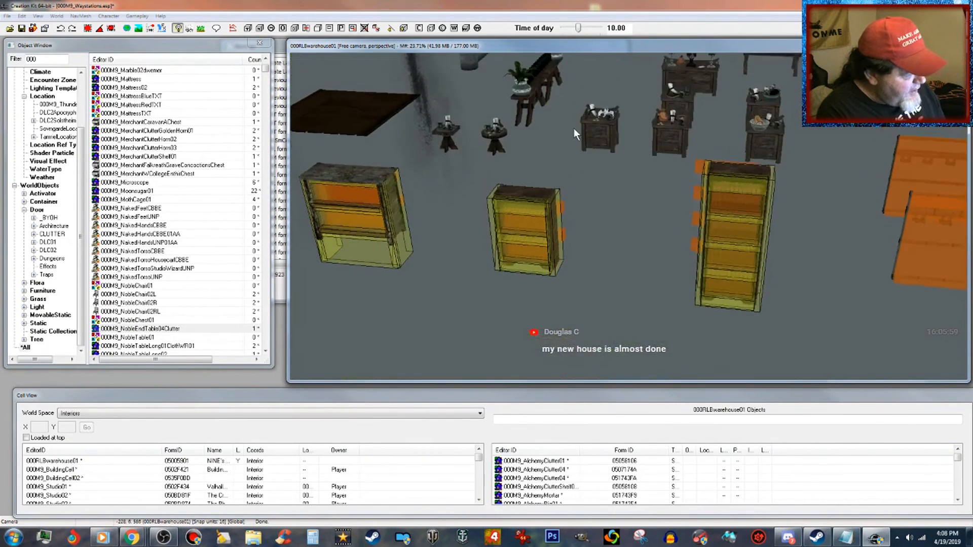
scroll(596, 166, "down", 1)
scroll(633, 334, "down", 1)
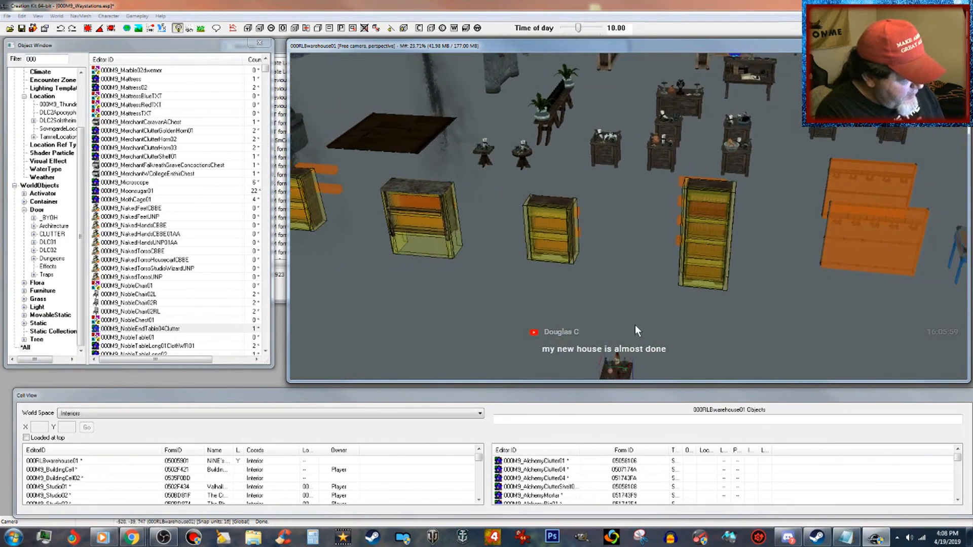
left_click_drag(613, 370, 551, 157)
middle_click_drag(598, 195, 635, 255)
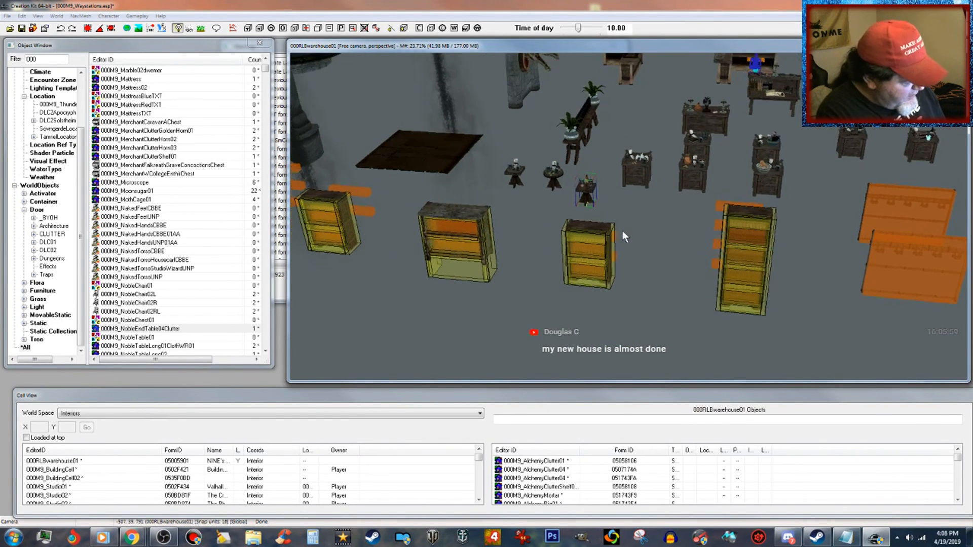
middle_click_drag(621, 220, 627, 259)
- Rotate the new end table so its lantern is at the back, nudge it slightly away from the round table, and save the plugin
scroll(609, 339, "up", 5)
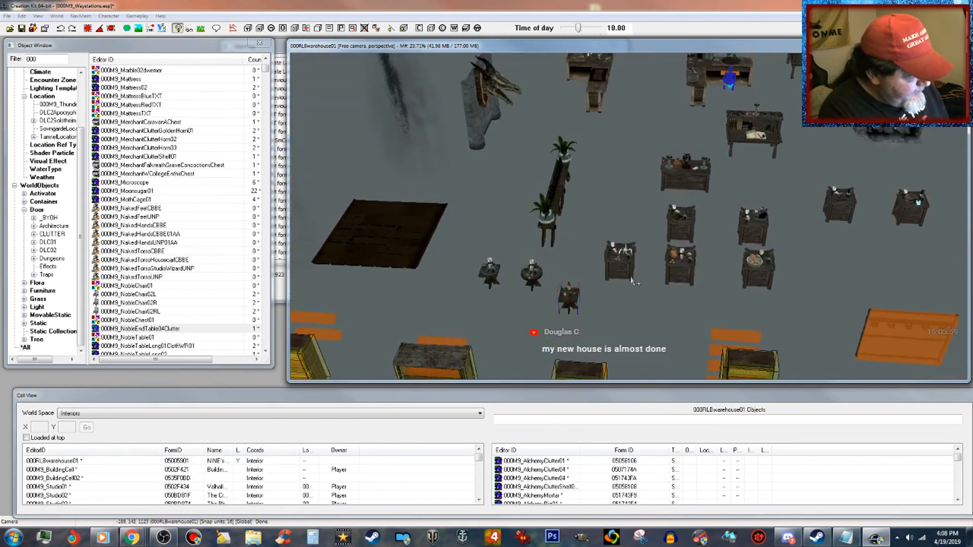
scroll(609, 334, "up", 5)
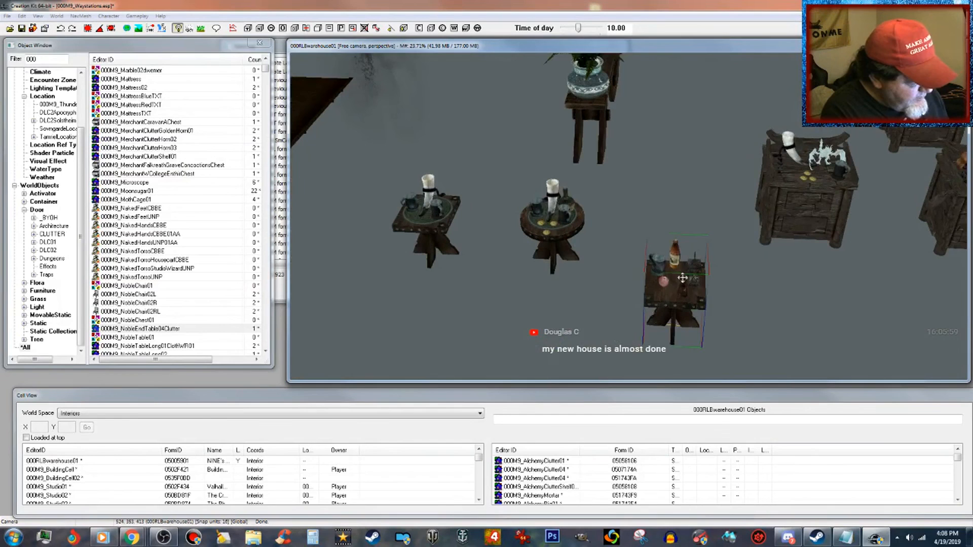
right_click_drag(681, 281, 651, 281)
left_click_drag(681, 280, 695, 294)
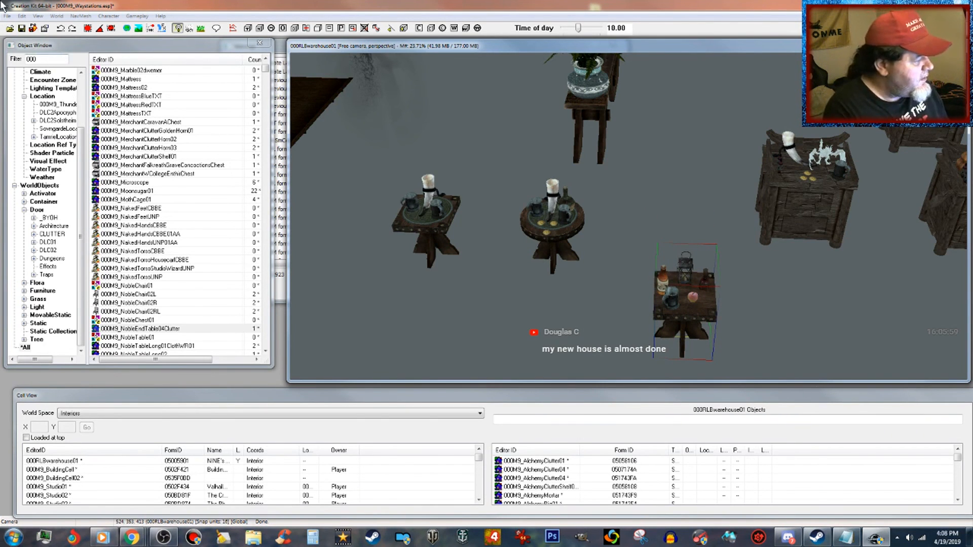
key("ctrl+s")
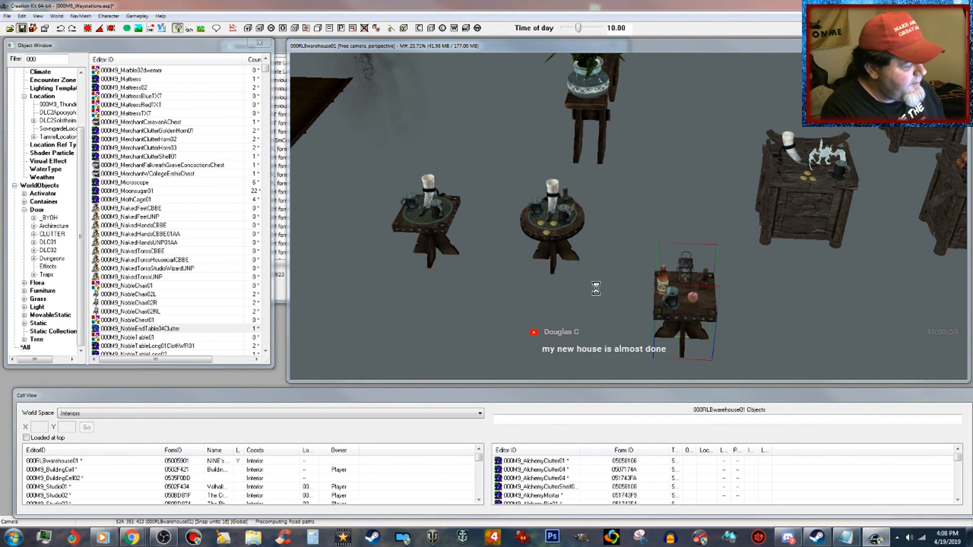